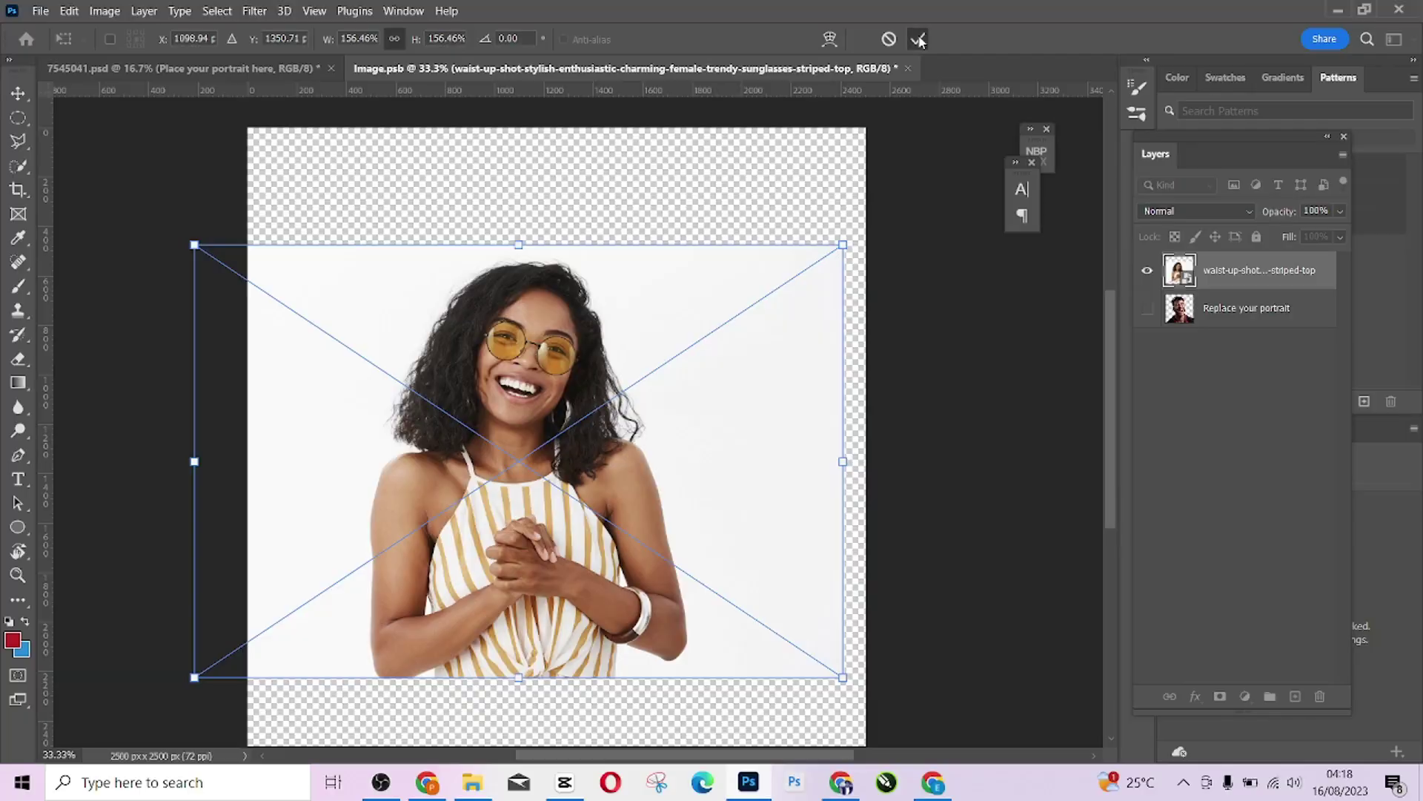
Step: Enlarge the woman's photo in Image.psb so it spans beyond the canvas width, and apply the transform
key(Return)
key(ctrl+minus)
drag(771, 292, 879, 222)
key(Return)
Step: Mask out the background using Select Subject, and scale the masked portrait to 93% so it rests on the canvas's lower edge
click(18, 168)
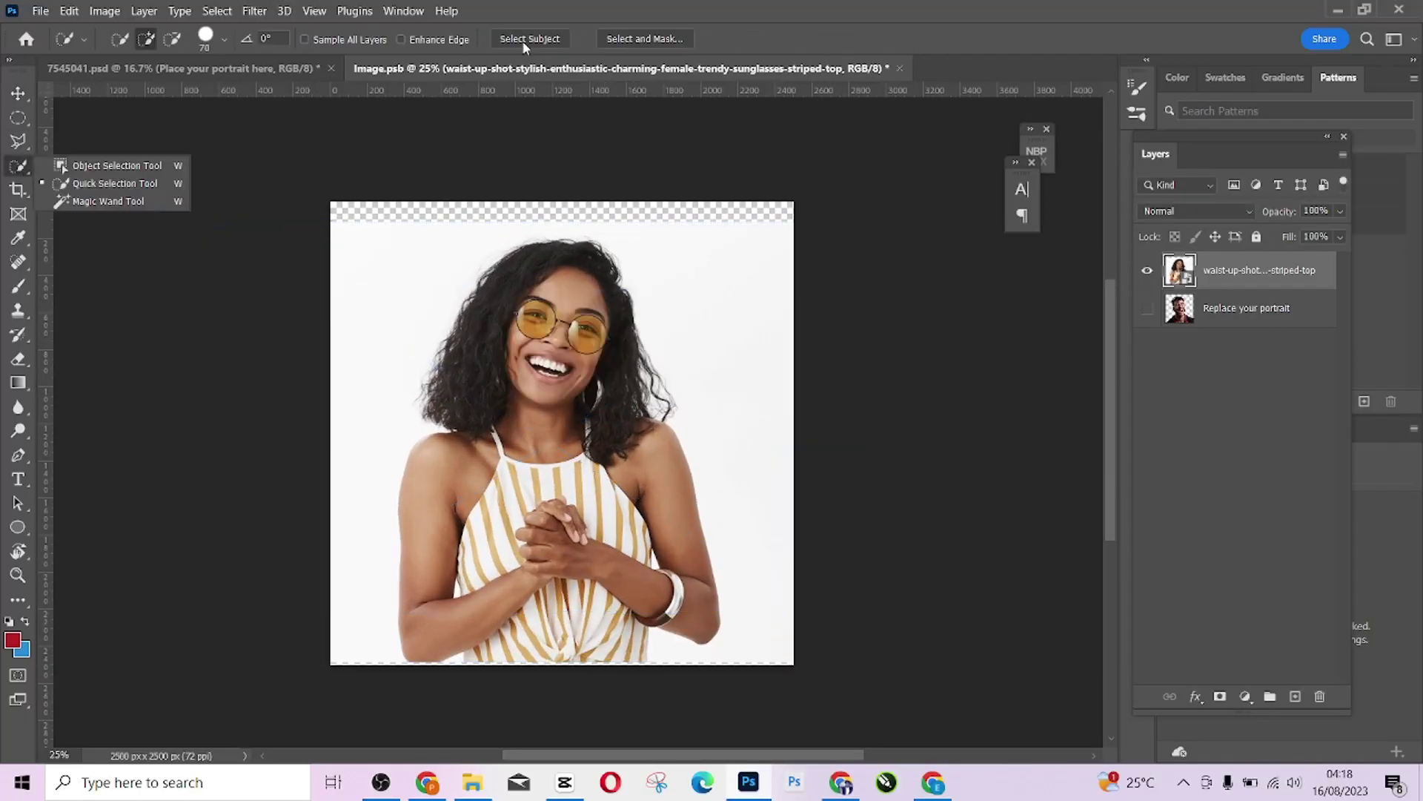
click(529, 39)
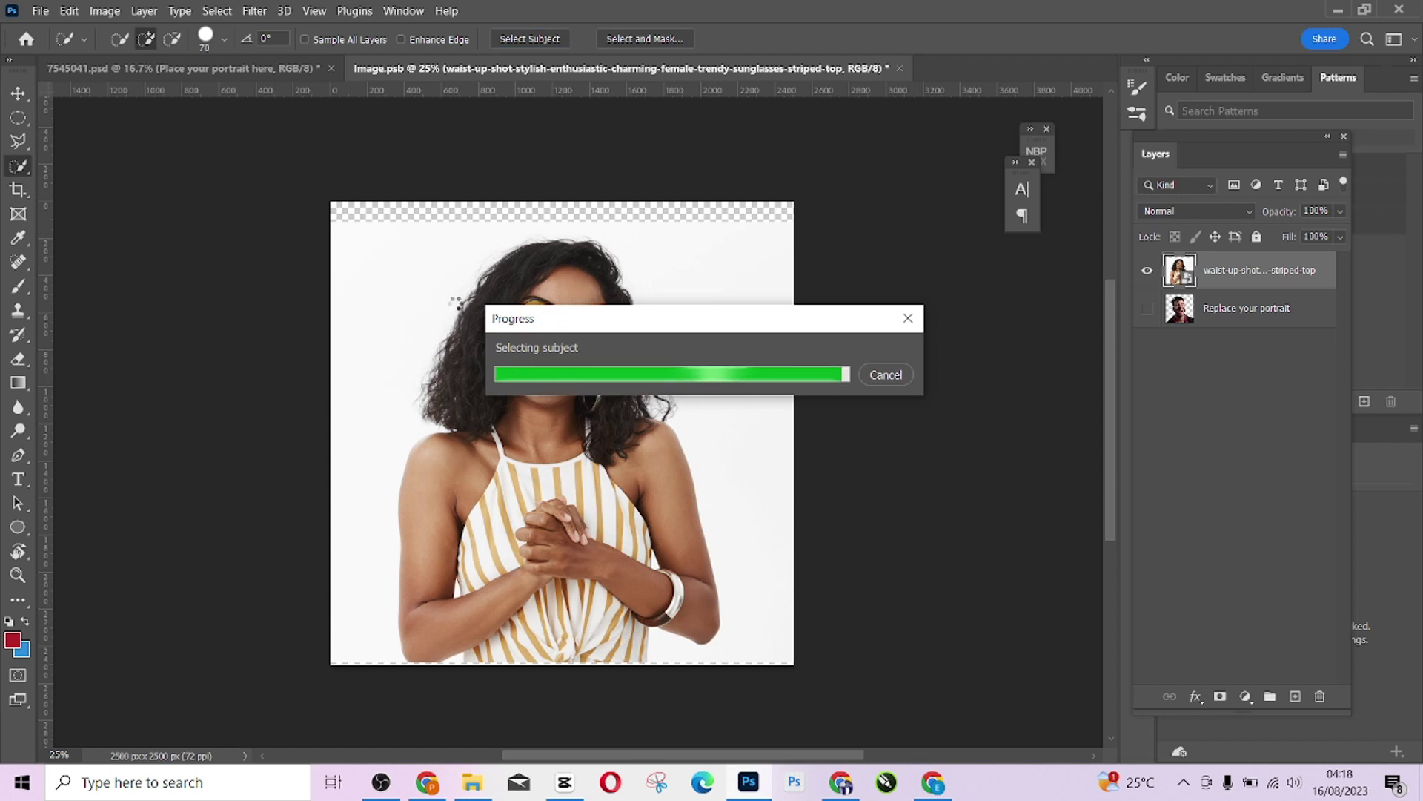
click(1219, 696)
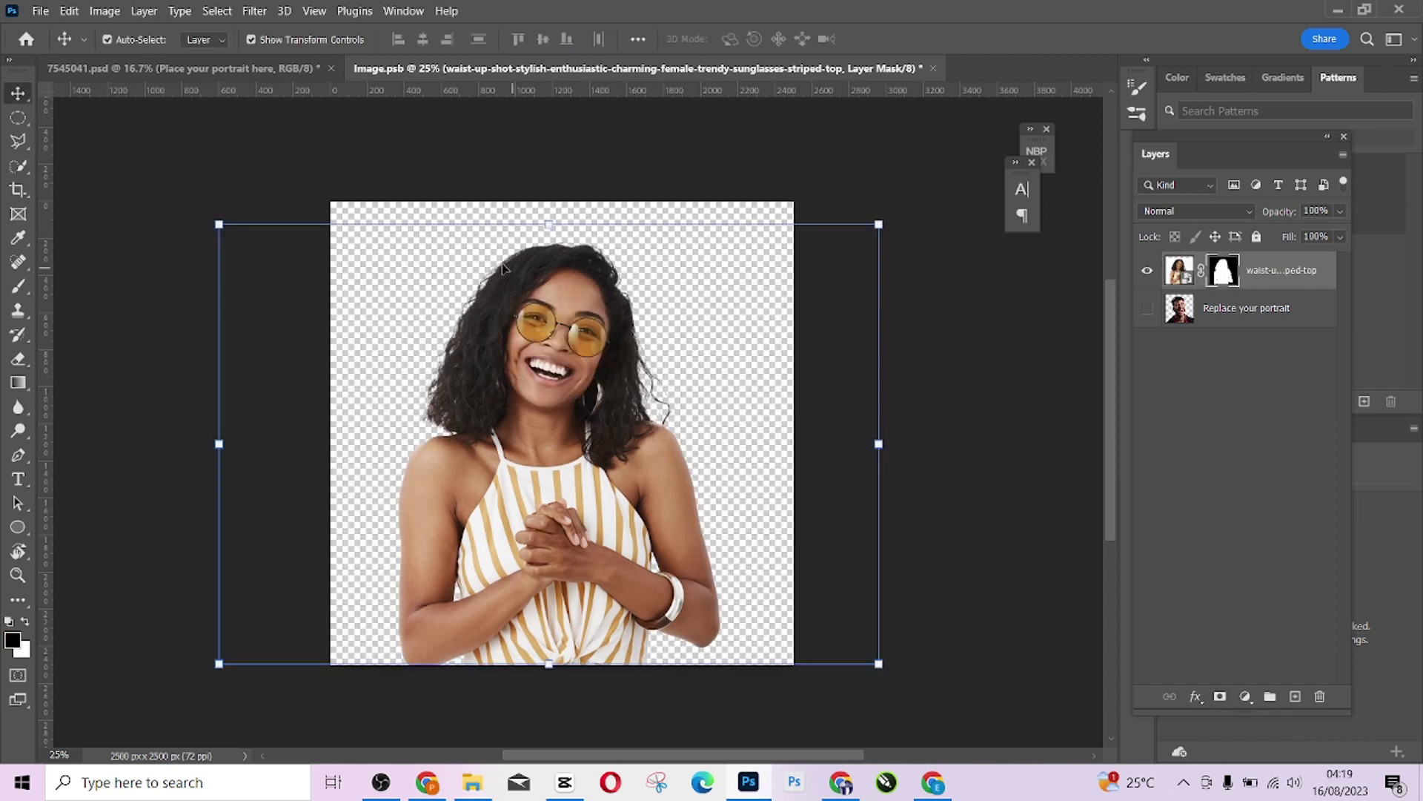
key(ctrl+t)
click(918, 38)
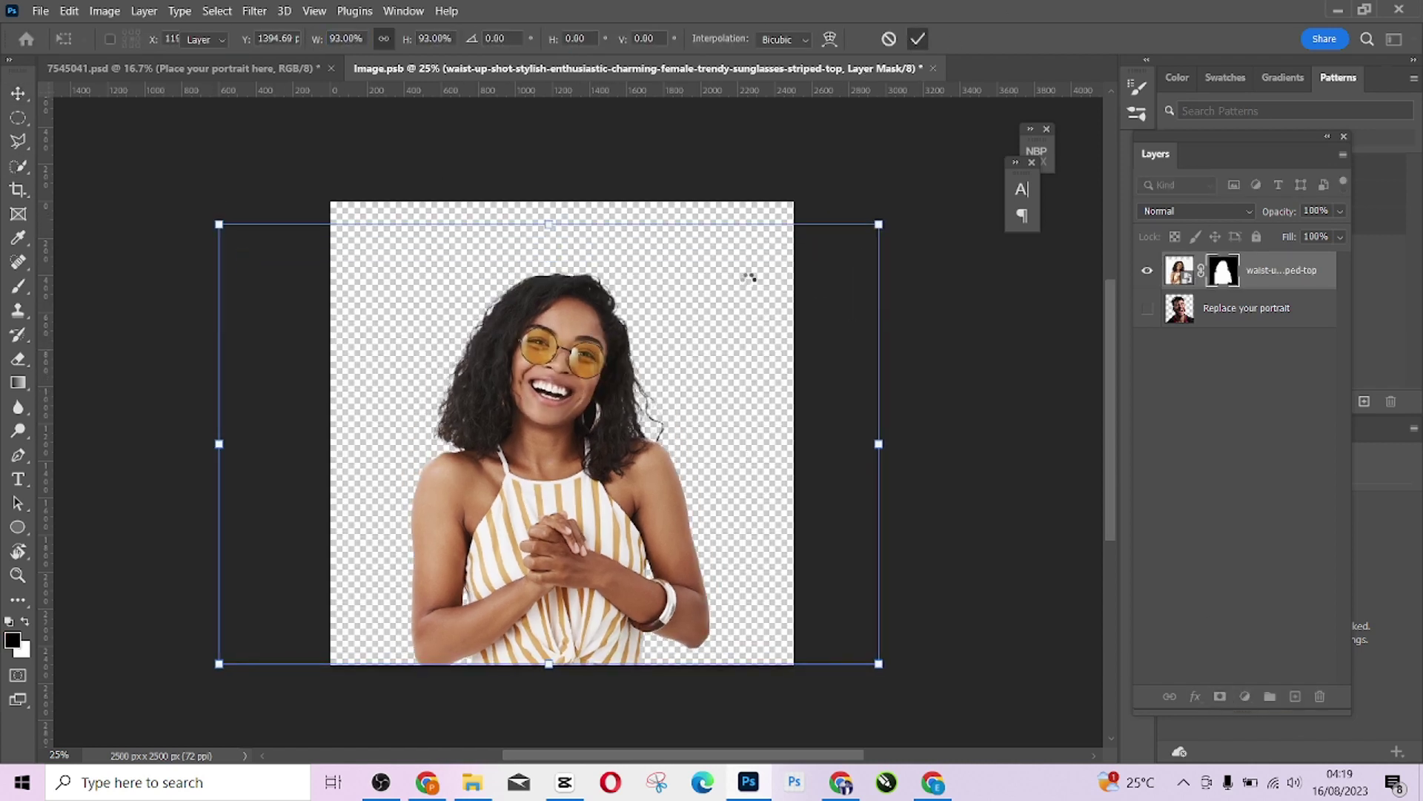
Step: Save the Image.psb smart object, return to 7545041.psd and collapse the "Place your image here" group
click(41, 10)
click(51, 133)
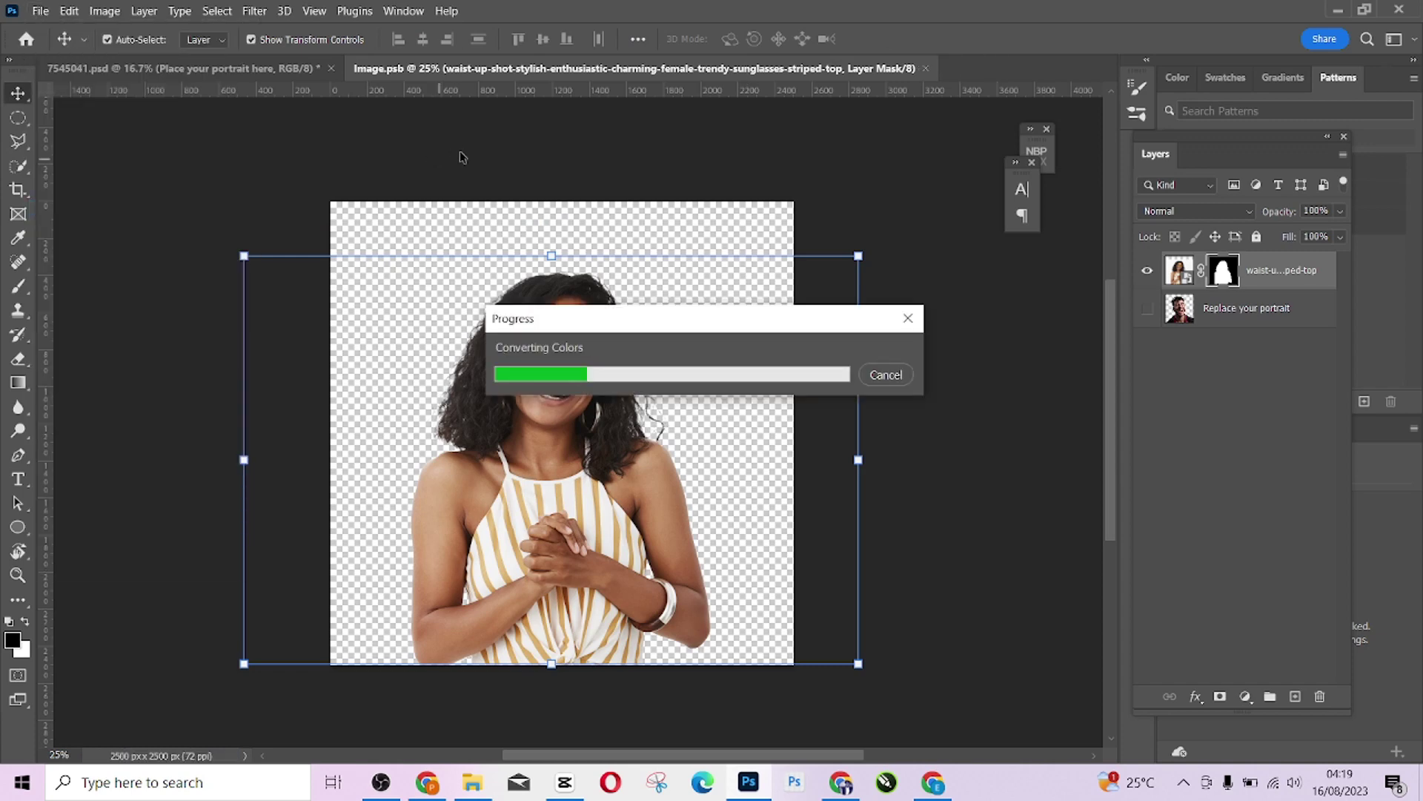
click(134, 68)
click(1169, 287)
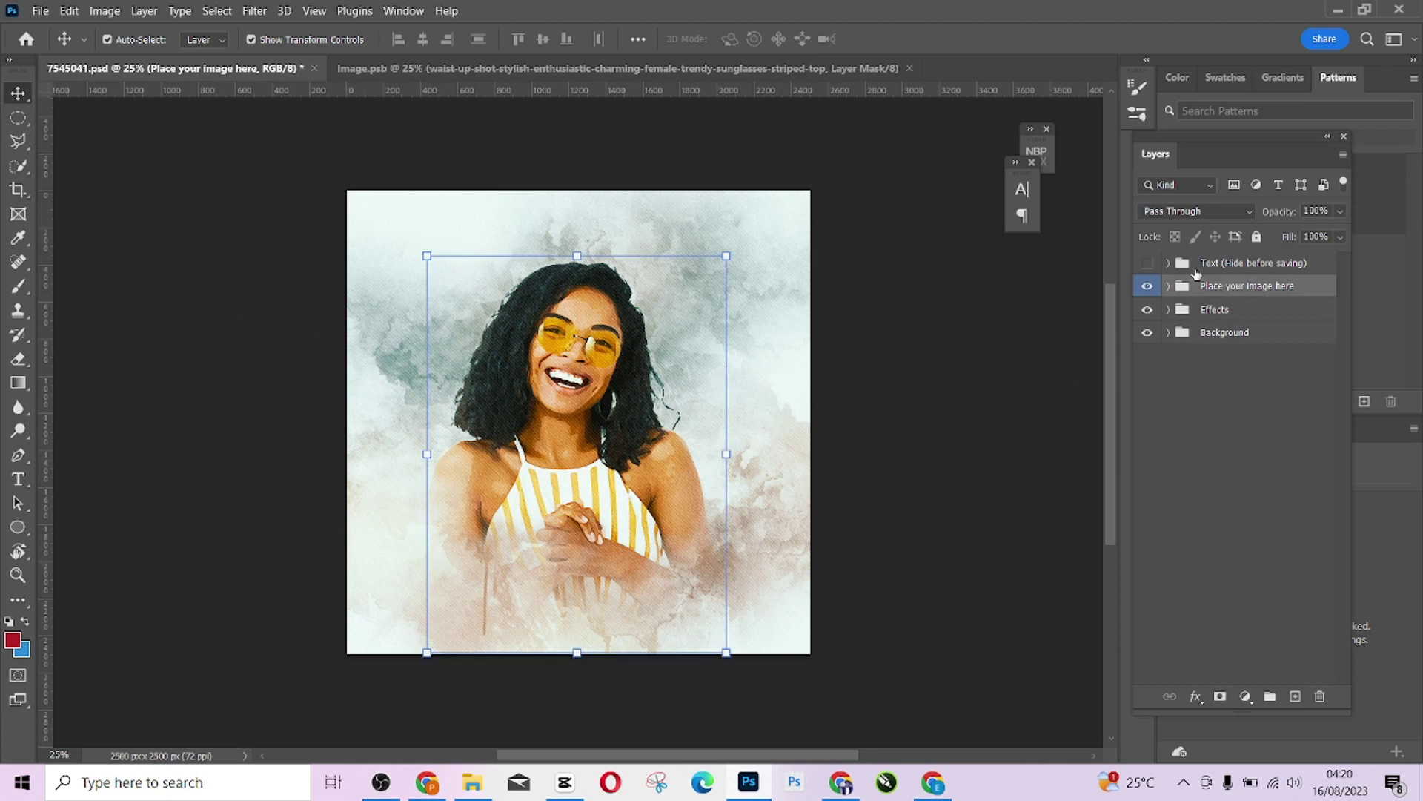
Step: Look inside the Effects group, and add a new layer above the "Place your image here" group
click(1168, 309)
click(1191, 380)
click(1169, 309)
click(1245, 286)
key(ctrl+shift+alt+n)
Step: Open high-angle-vintage-frame-with-stucco-background.jpg from File Explorer as a separate document
click(472, 782)
mouse_move(523, 145)
mouse_down()
mouse_move(523, 269)
mouse_move(748, 782)
mouse_move(519, 68)
mouse_up()
click(17, 526)
mouse_move(501, 324)
mouse_down()
mouse_move(715, 435)
mouse_move(745, 499)
mouse_up()
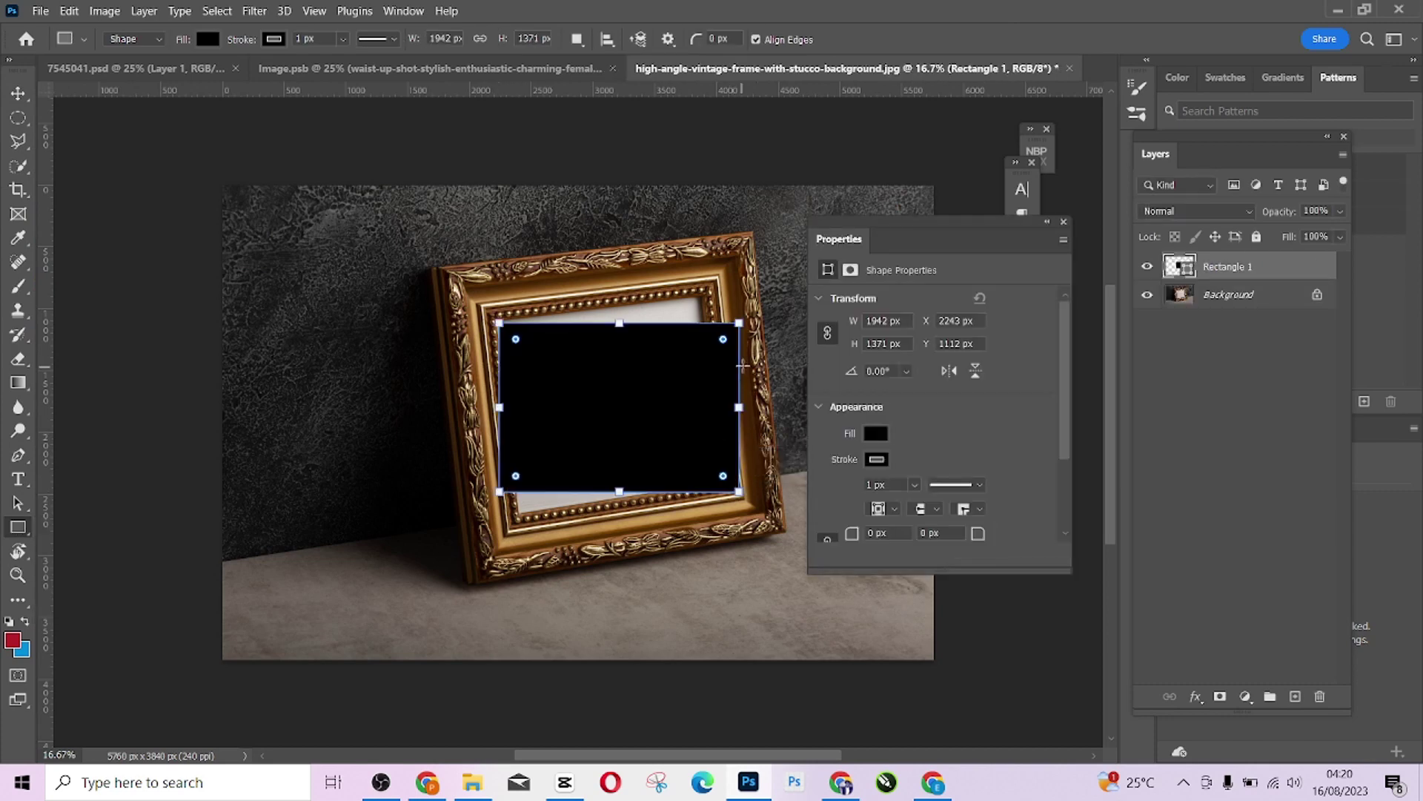
mouse_move(747, 317)
mouse_down()
mouse_move(745, 292)
mouse_move(725, 315)
mouse_move(691, 298)
mouse_up()
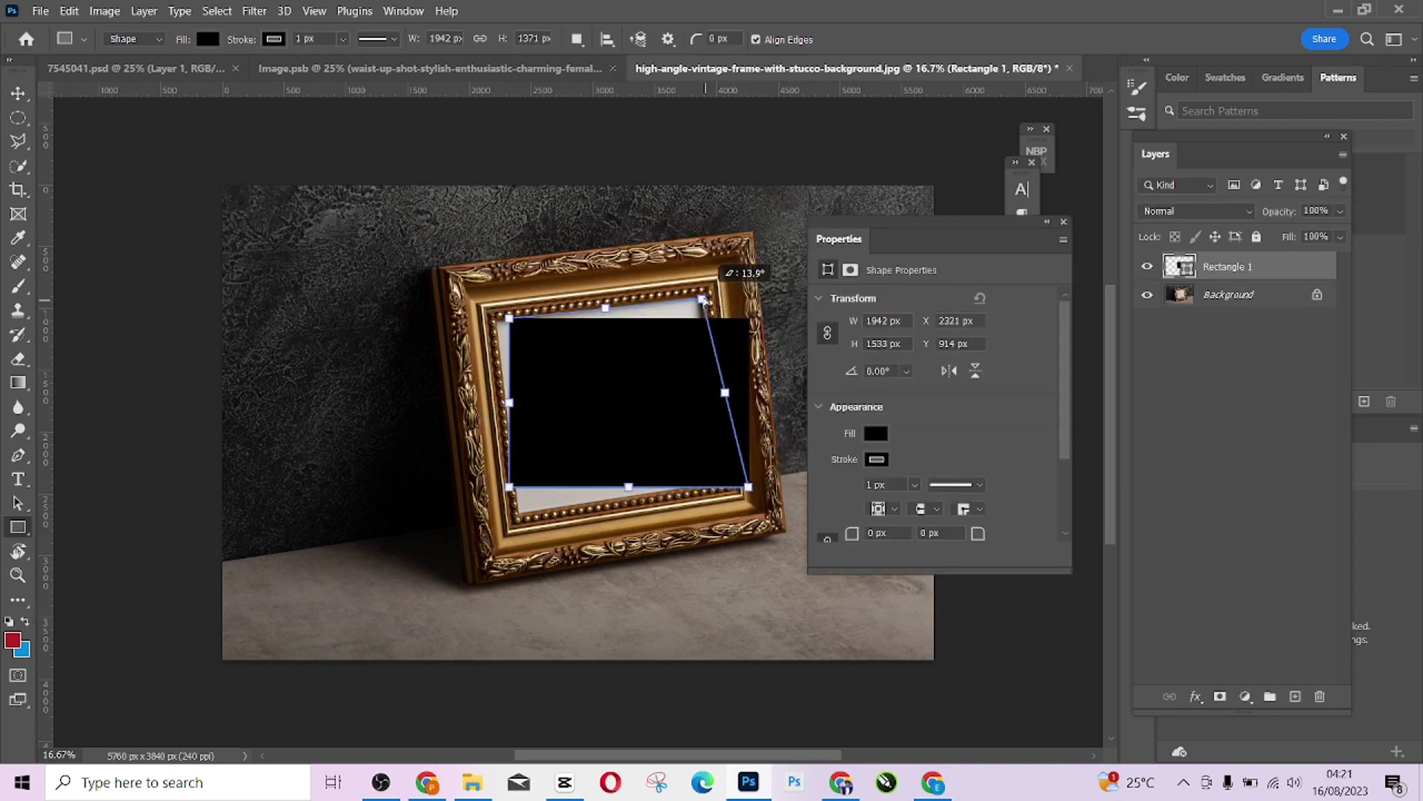
drag(727, 482, 735, 489)
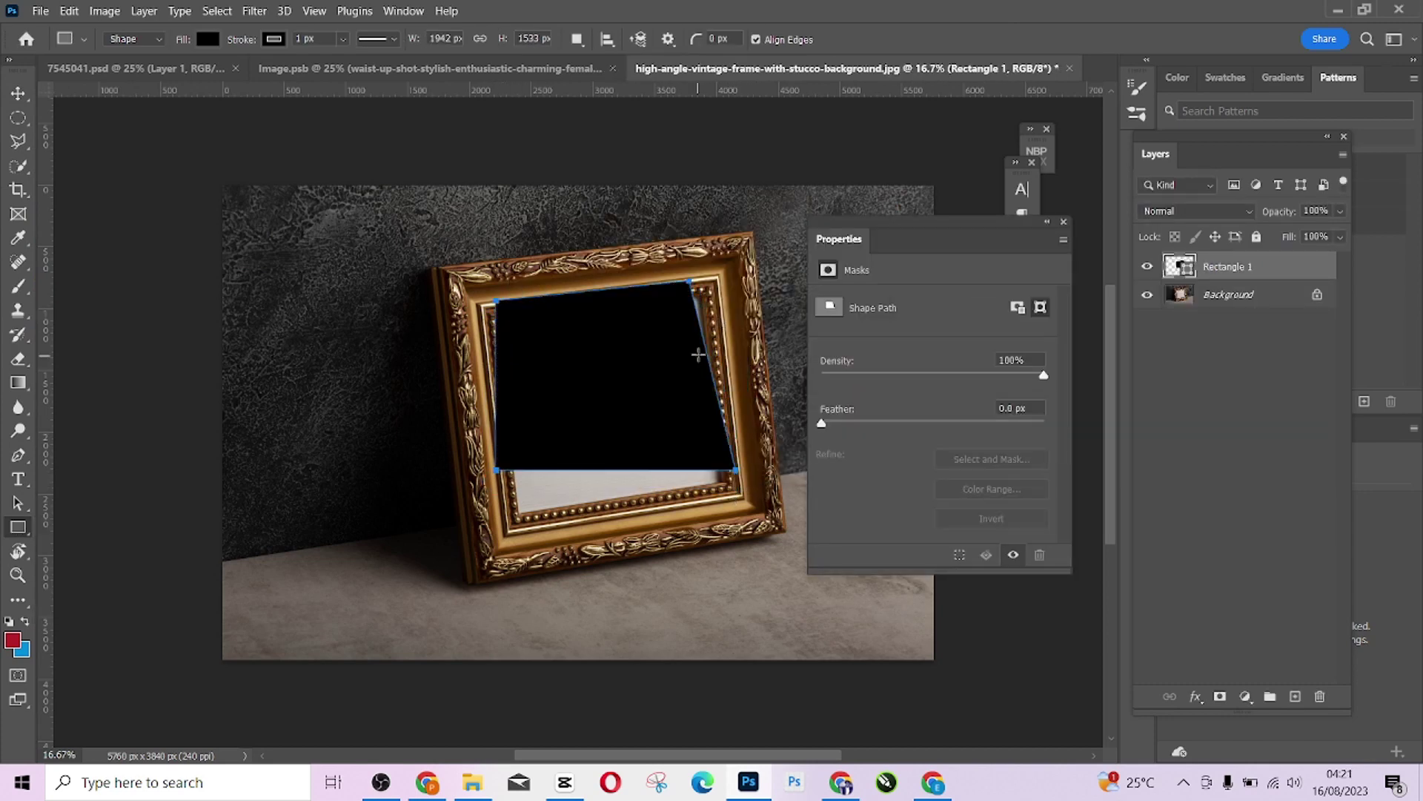
drag(699, 356, 713, 375)
key(Delete)
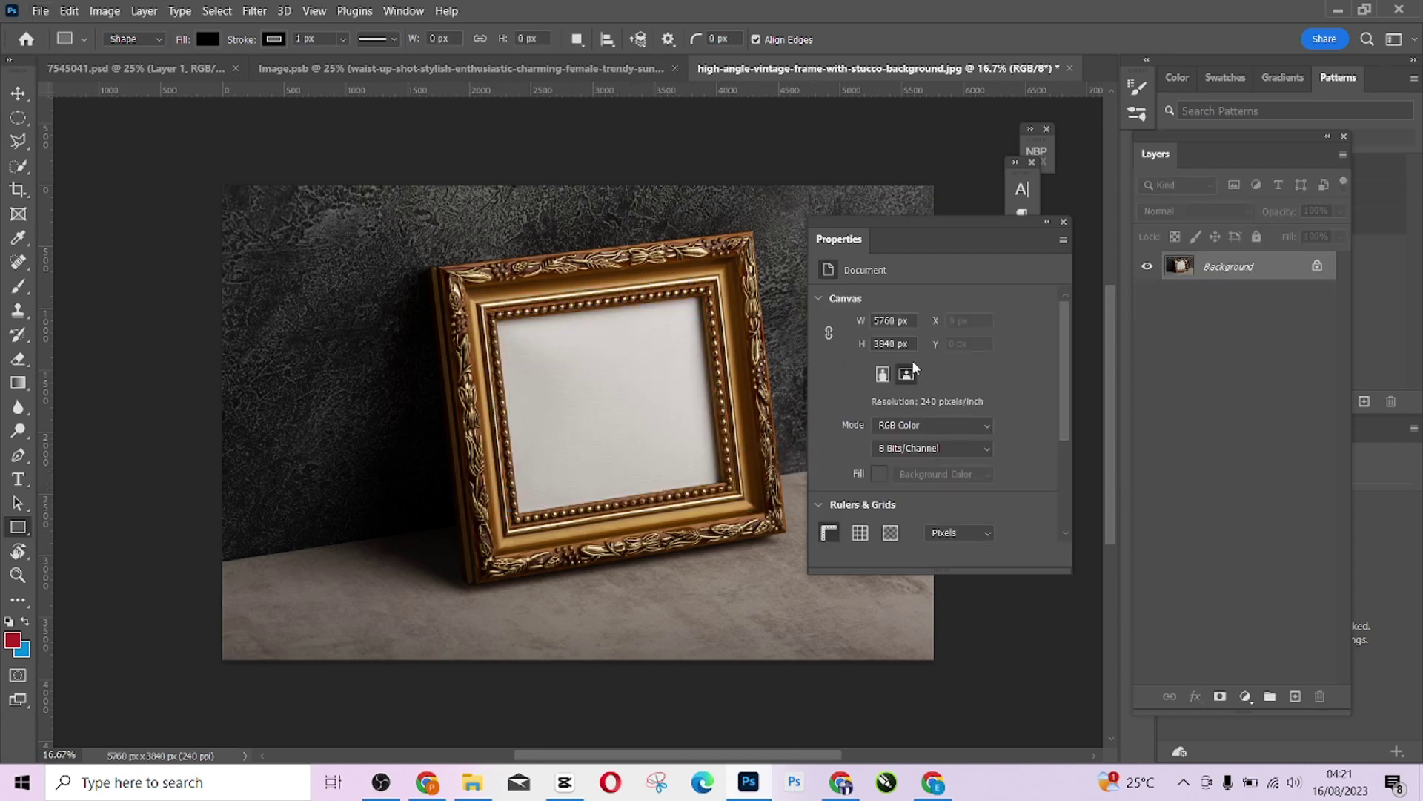
key(v)
key(ctrl+Tab)
click(973, 73)
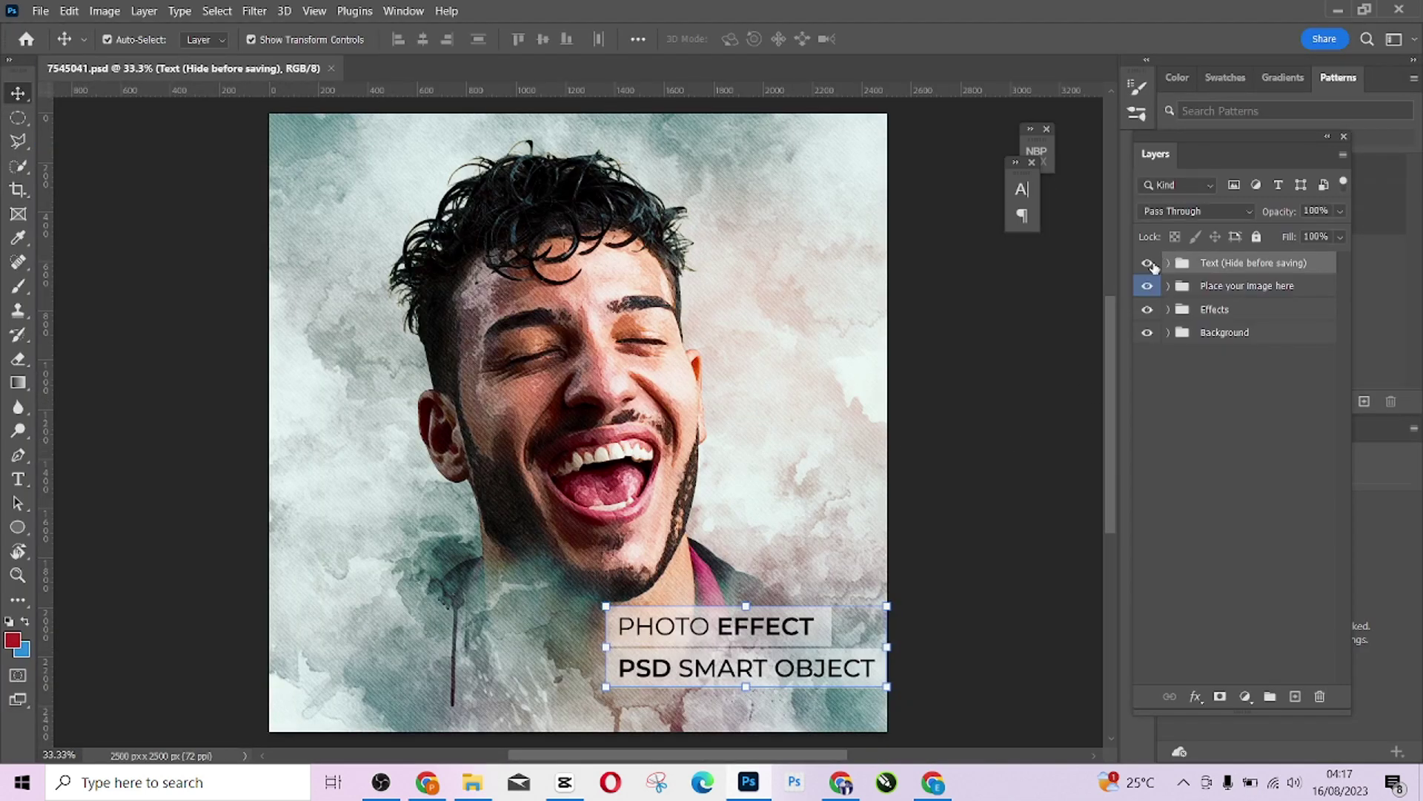
Step: Hide the "Text (Hide before saving)" group in 7545041.psd and examine the watercolor effect on the man's face
key(ctrl+minus)
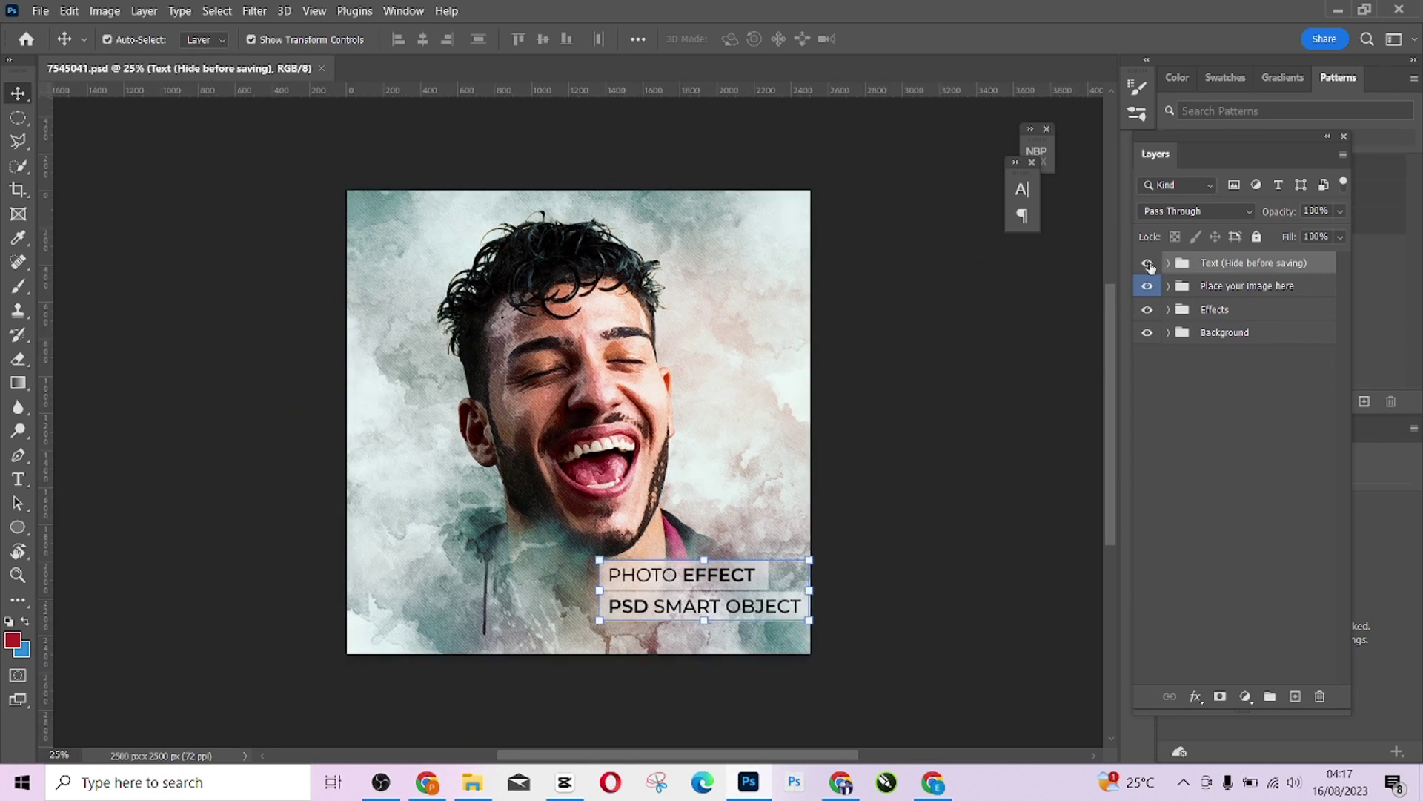
click(1147, 264)
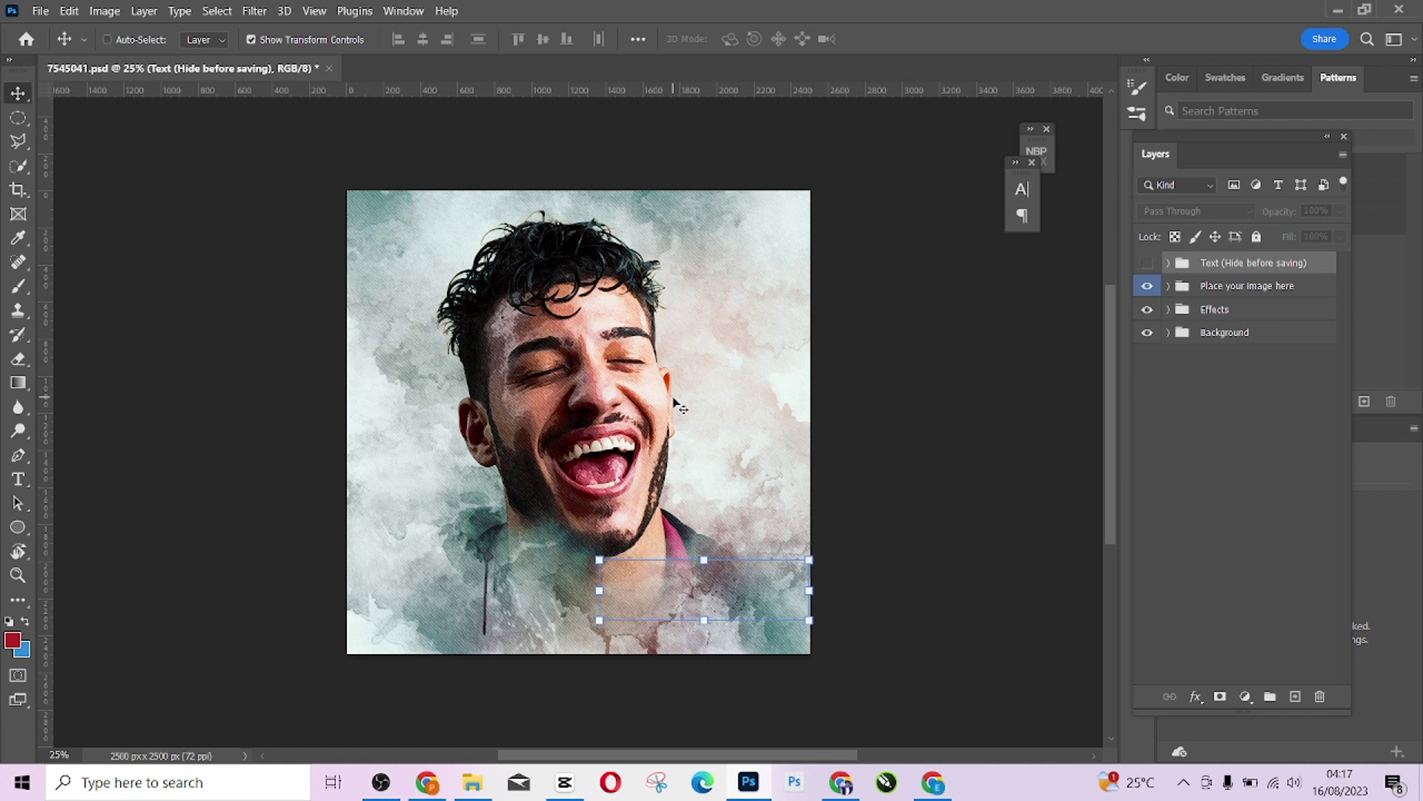
key(ctrl+plus)
key(ctrl+minus)
key(ctrl+minus)
key(ctrl+minus)
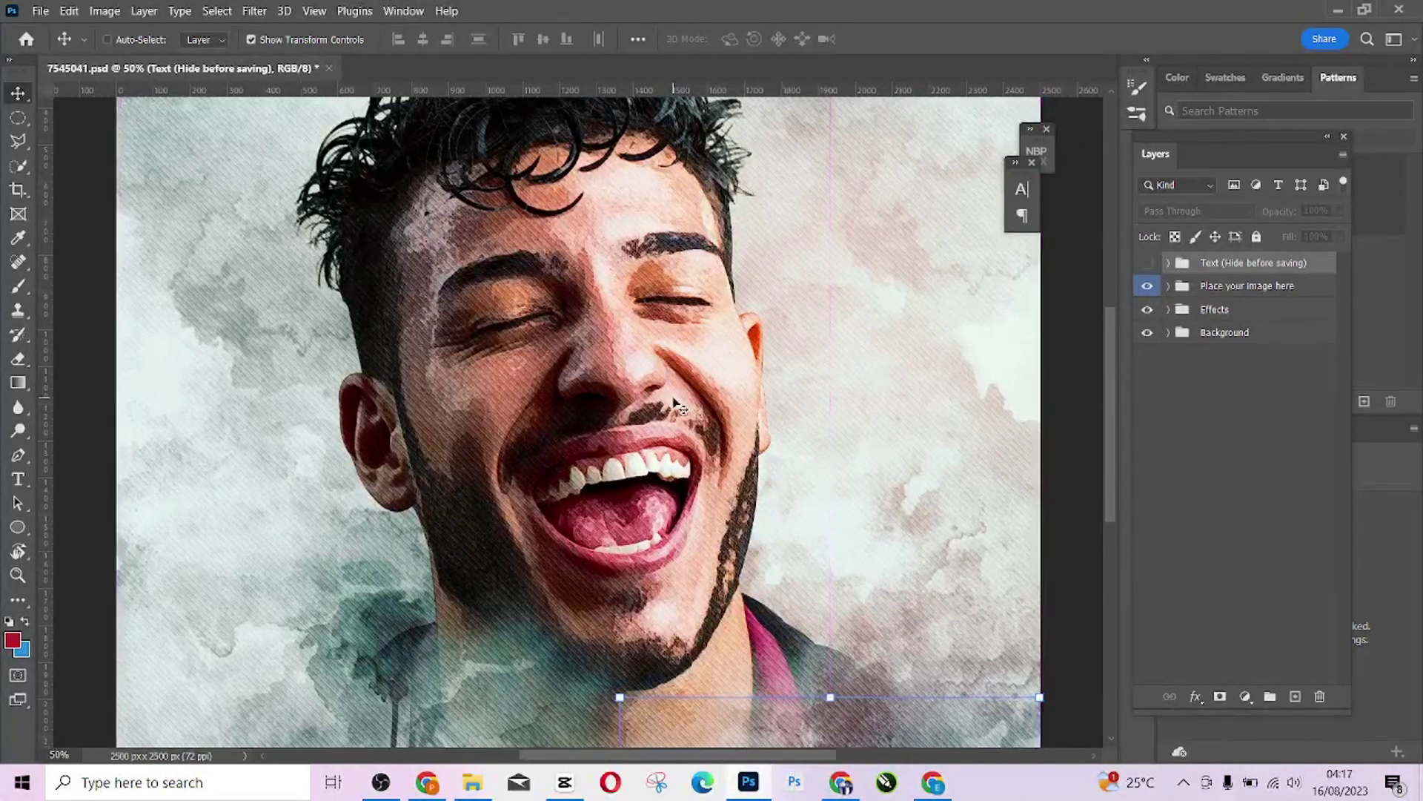
Step: Expand the "Place your image here" group and open the contents of its "Place your portrait here" smart object
click(1203, 287)
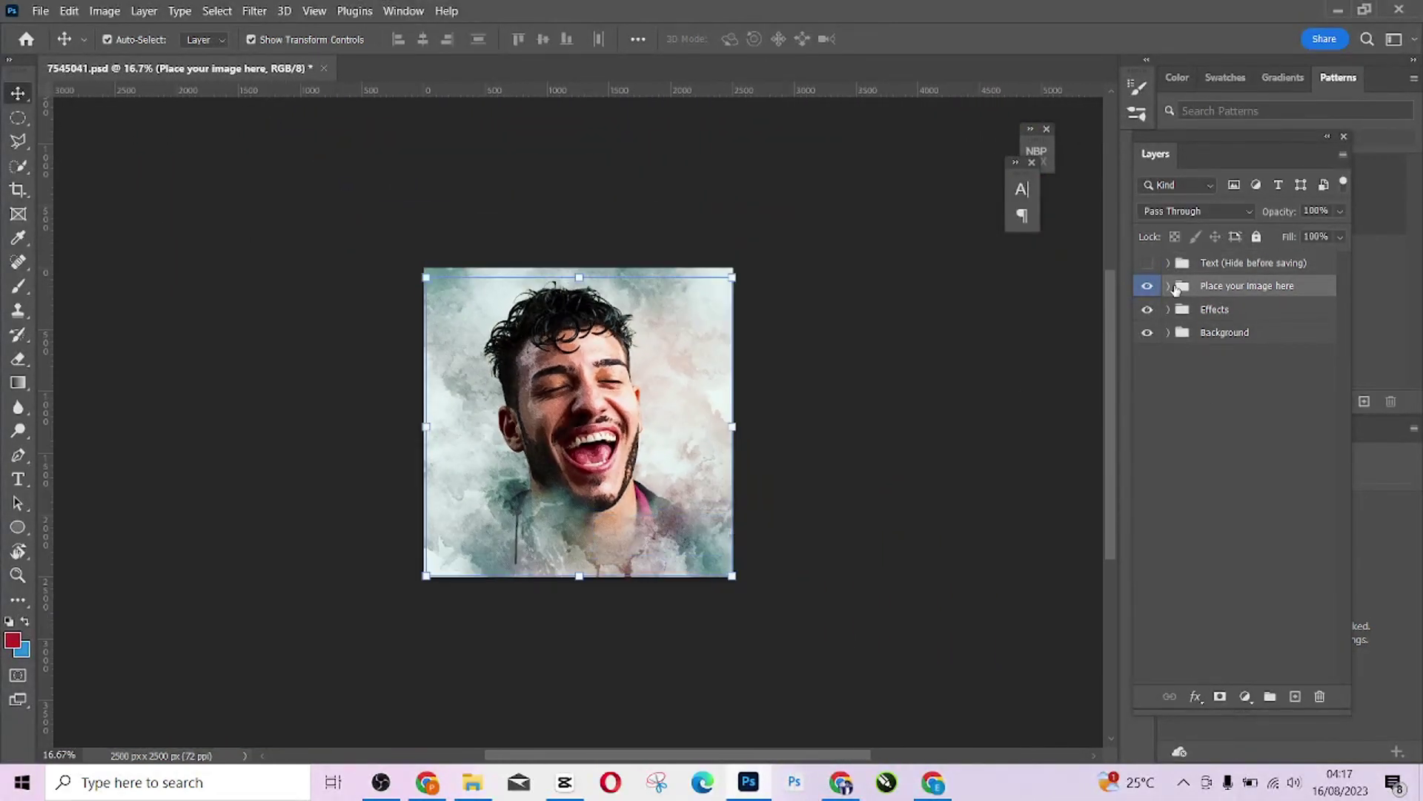
click(1170, 287)
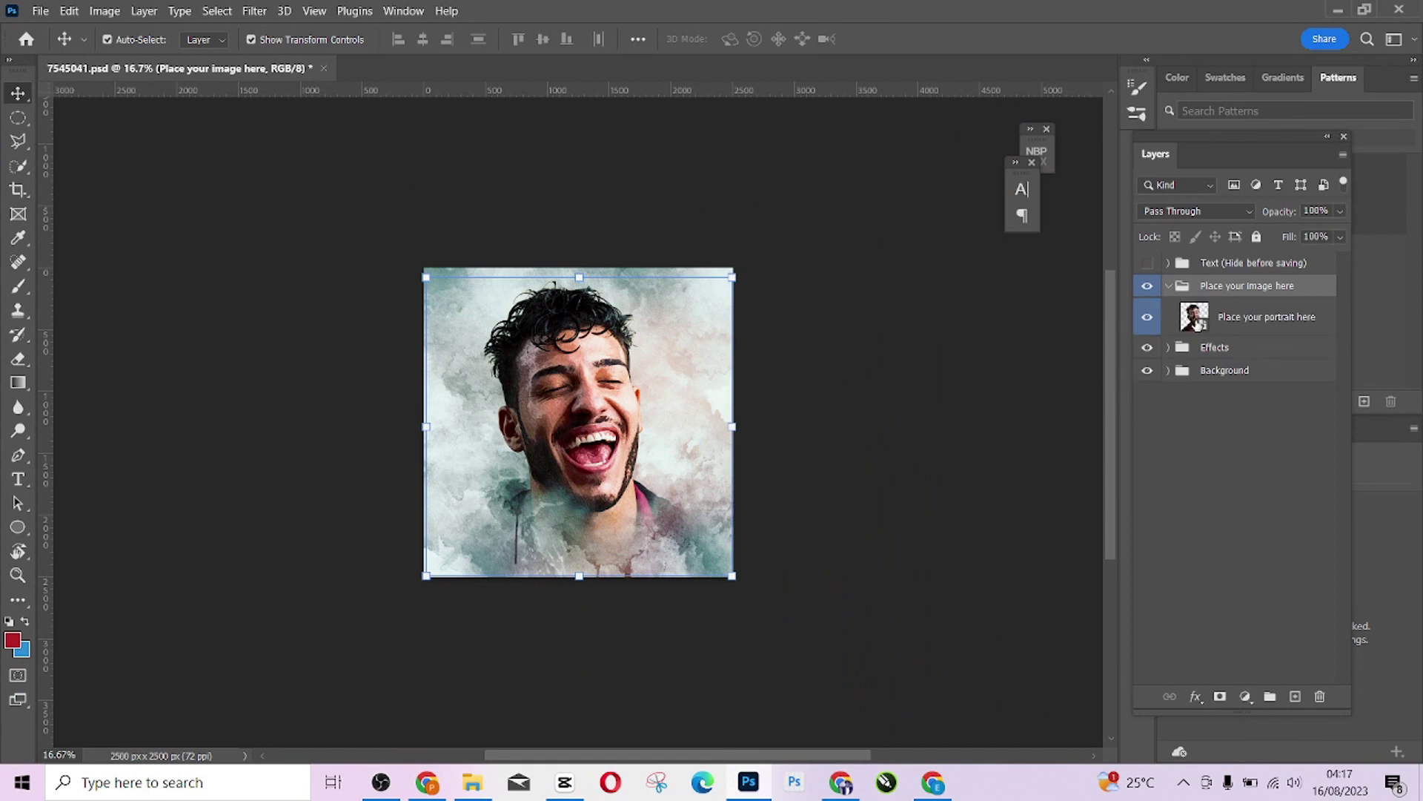
double_click(1194, 317)
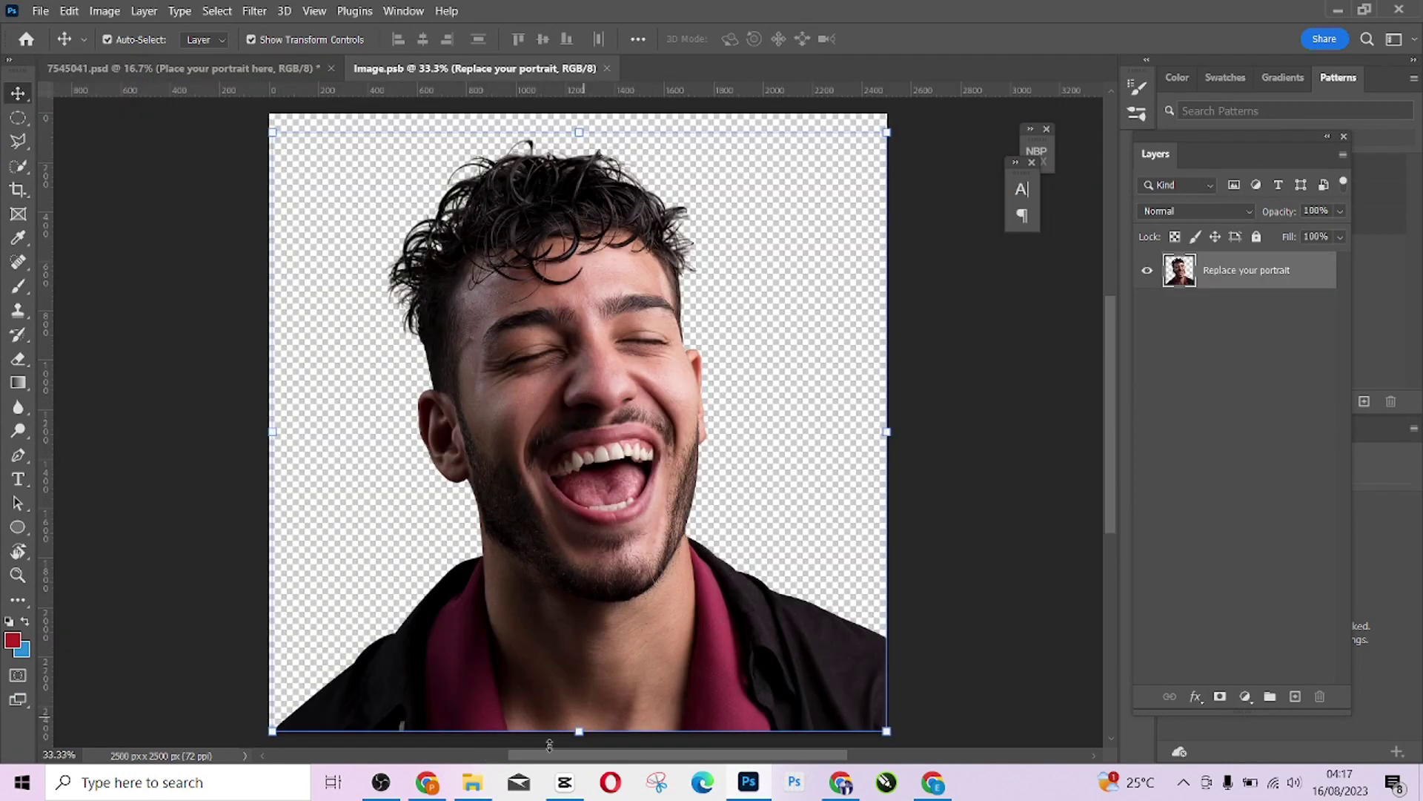
Step: Place the waist-up-shot image of the woman from File Explorer into Image.psb, and hide the "Replace your portrait" layer
click(479, 788)
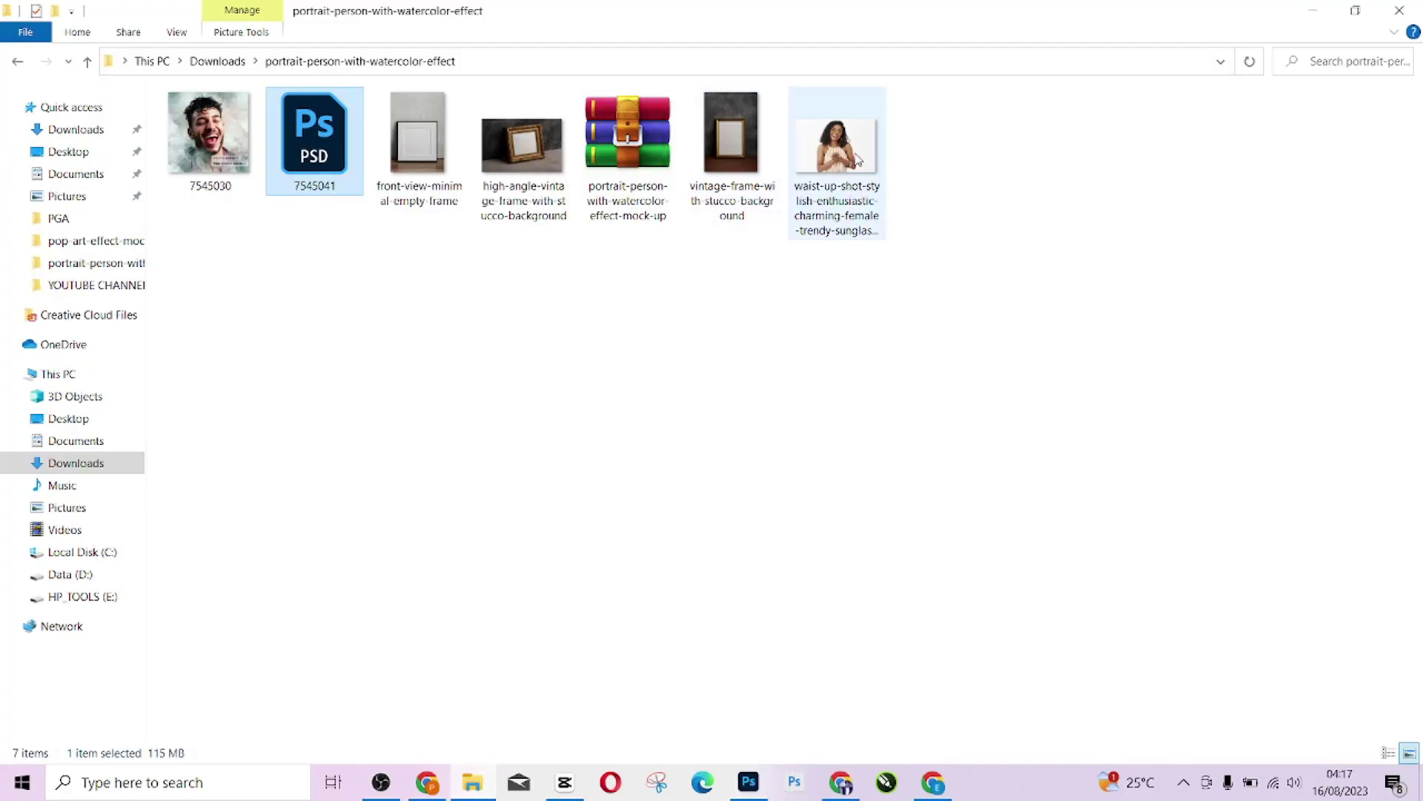
drag(831, 184, 547, 430)
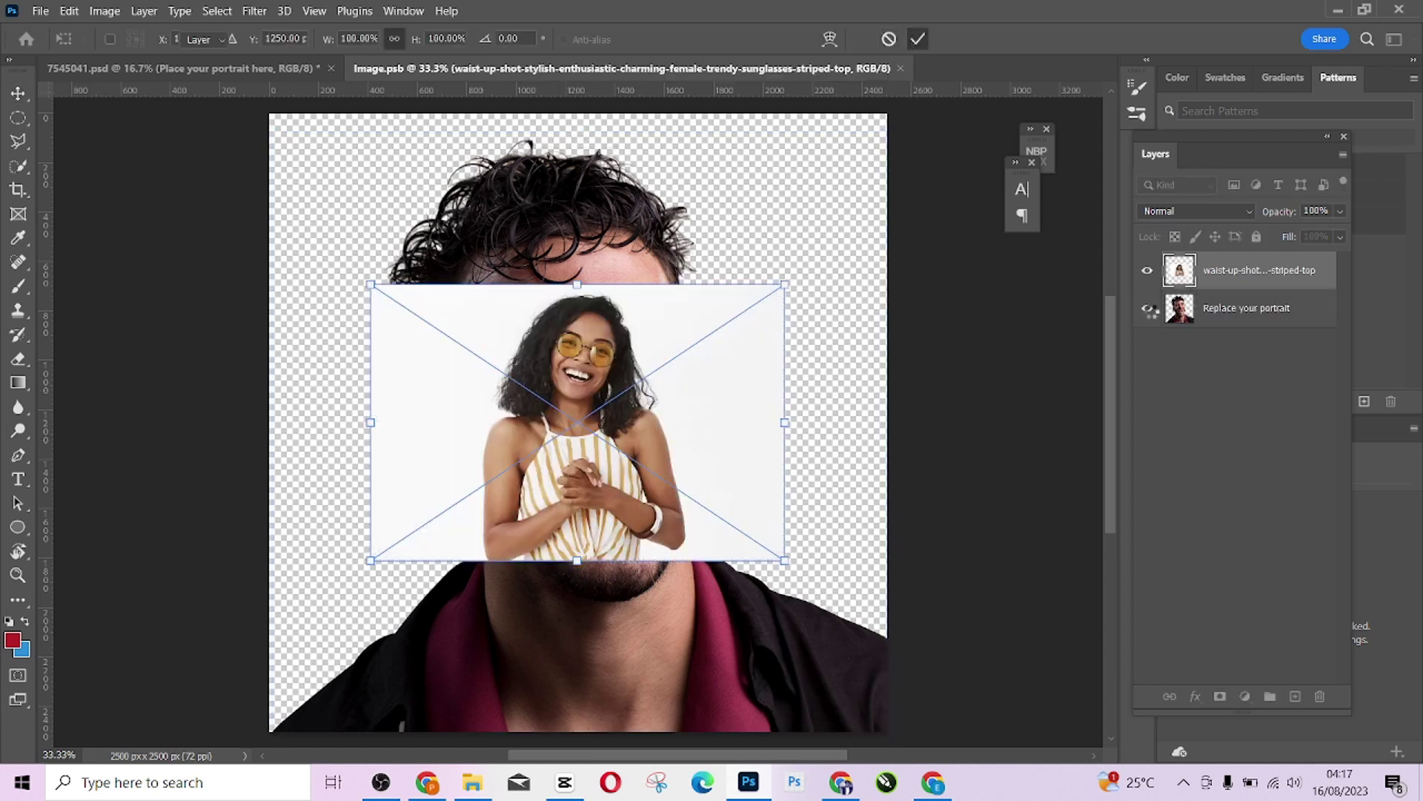
key(Return)
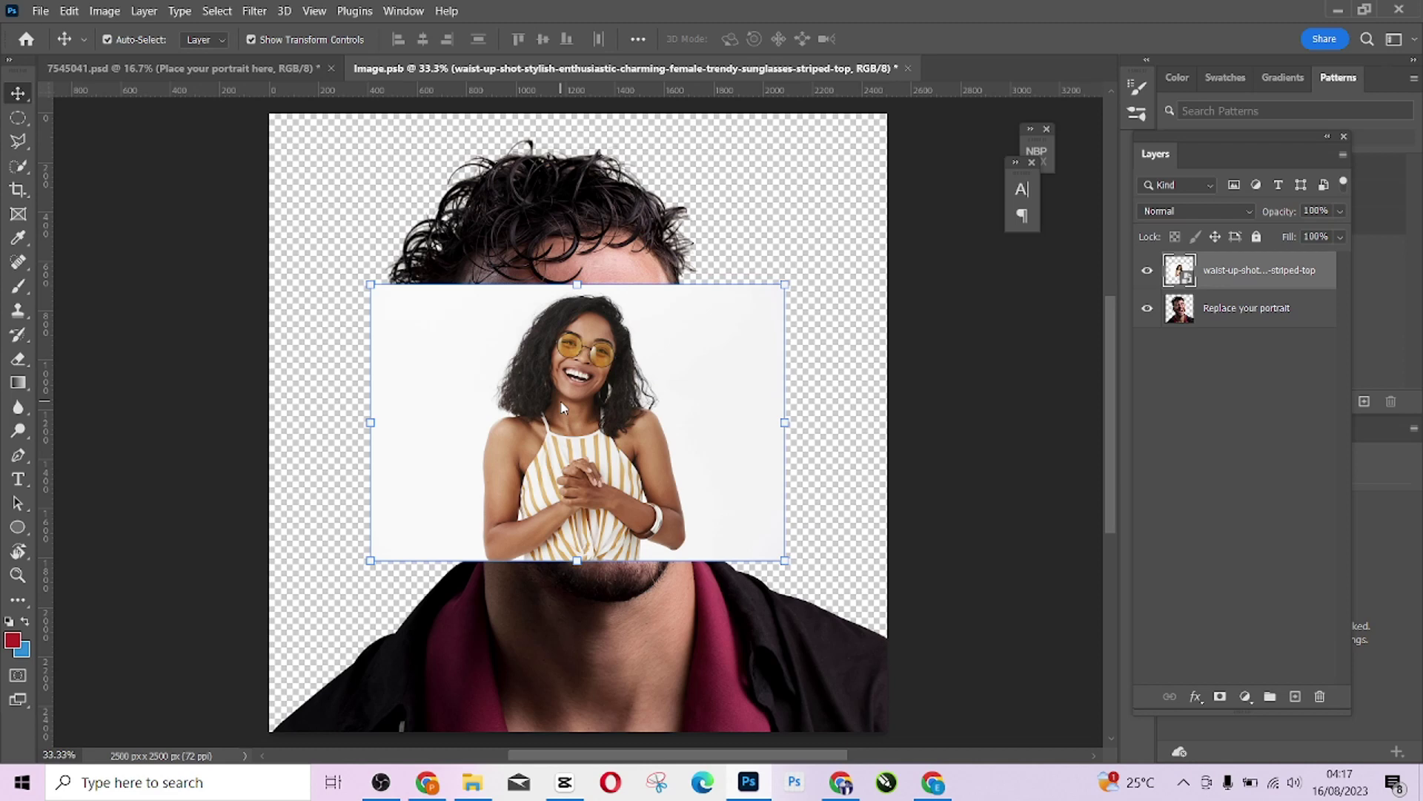
click(1148, 310)
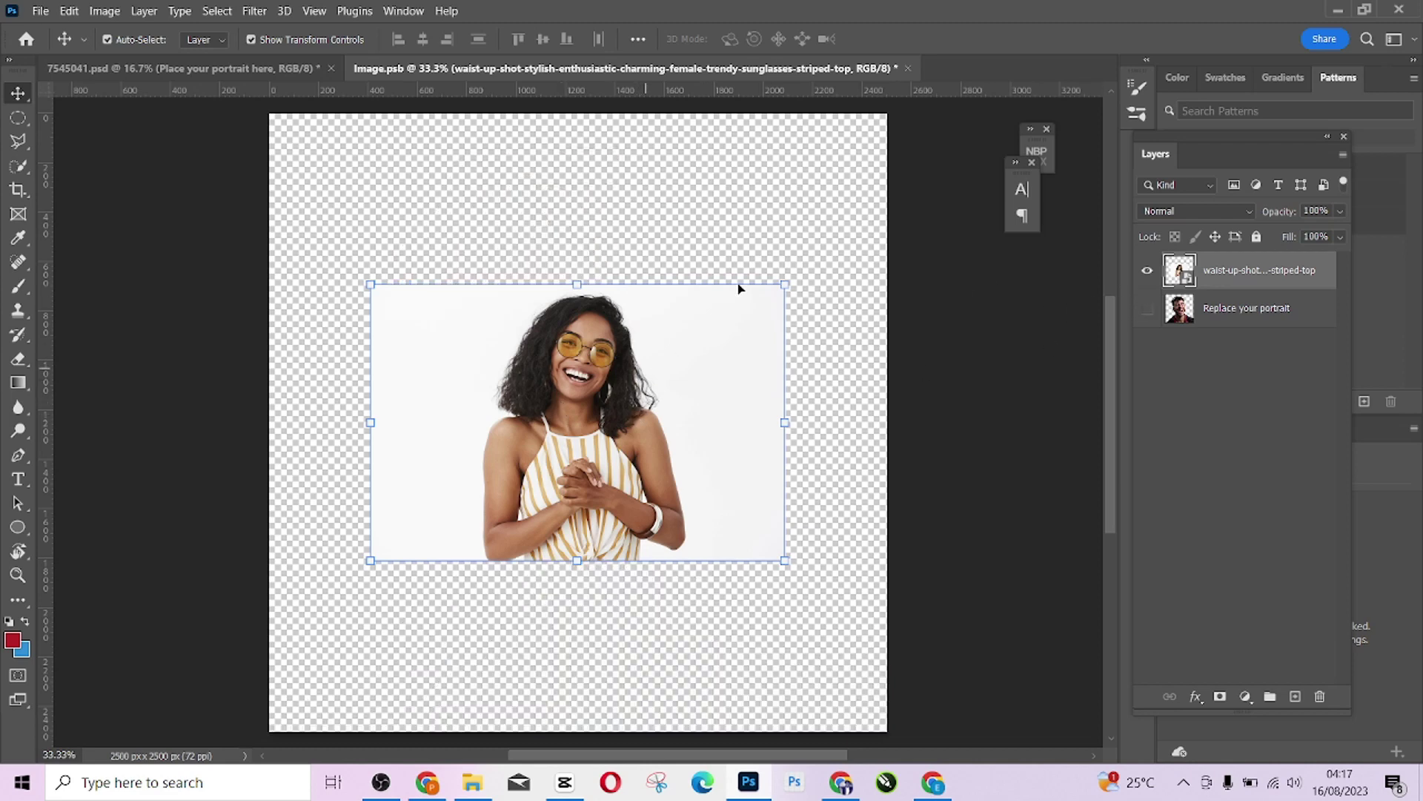
Step: Enlarge the placed photo of the woman proportionally to about 156% and apply the transform
drag(784, 282, 865, 439)
scroll(519, 534, down, 5)
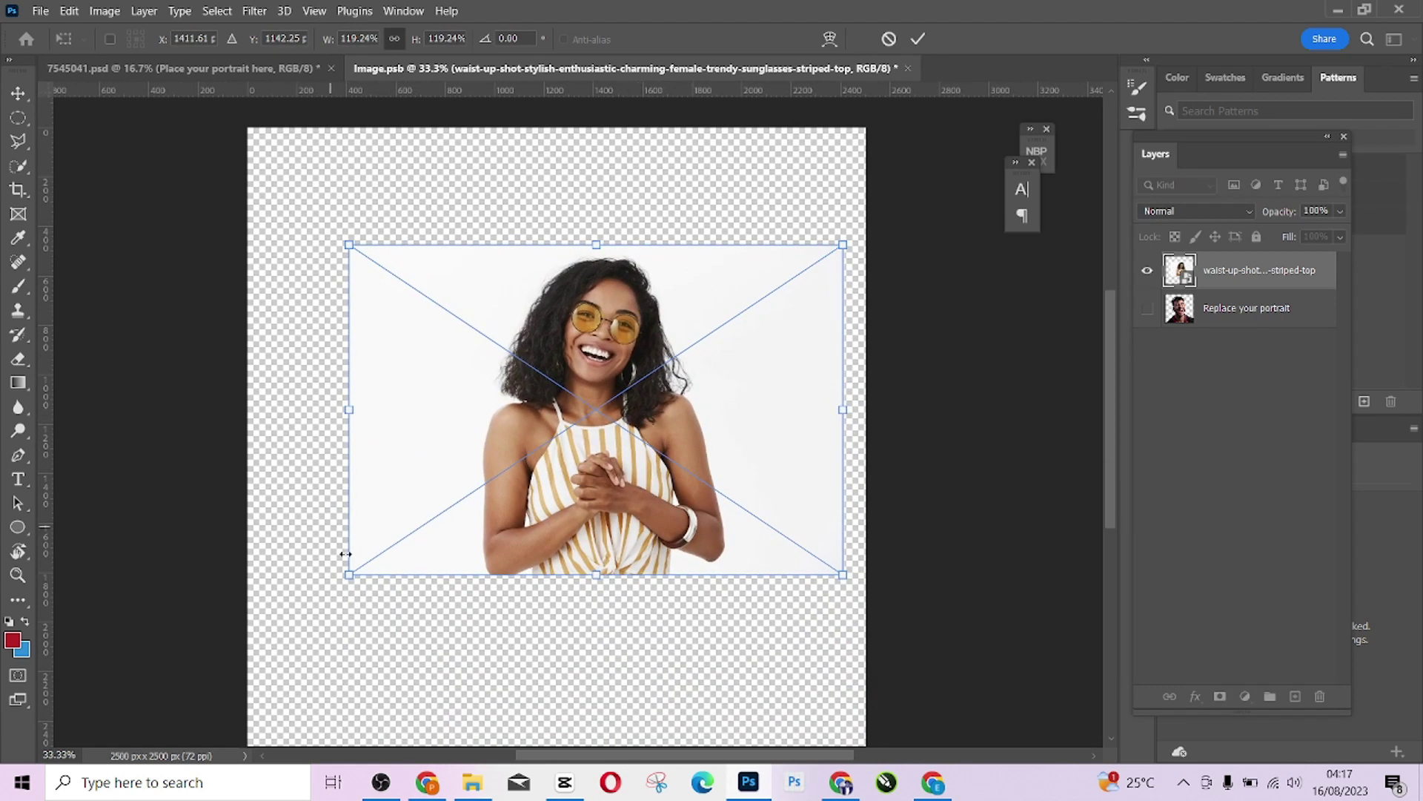
drag(349, 575, 194, 677)
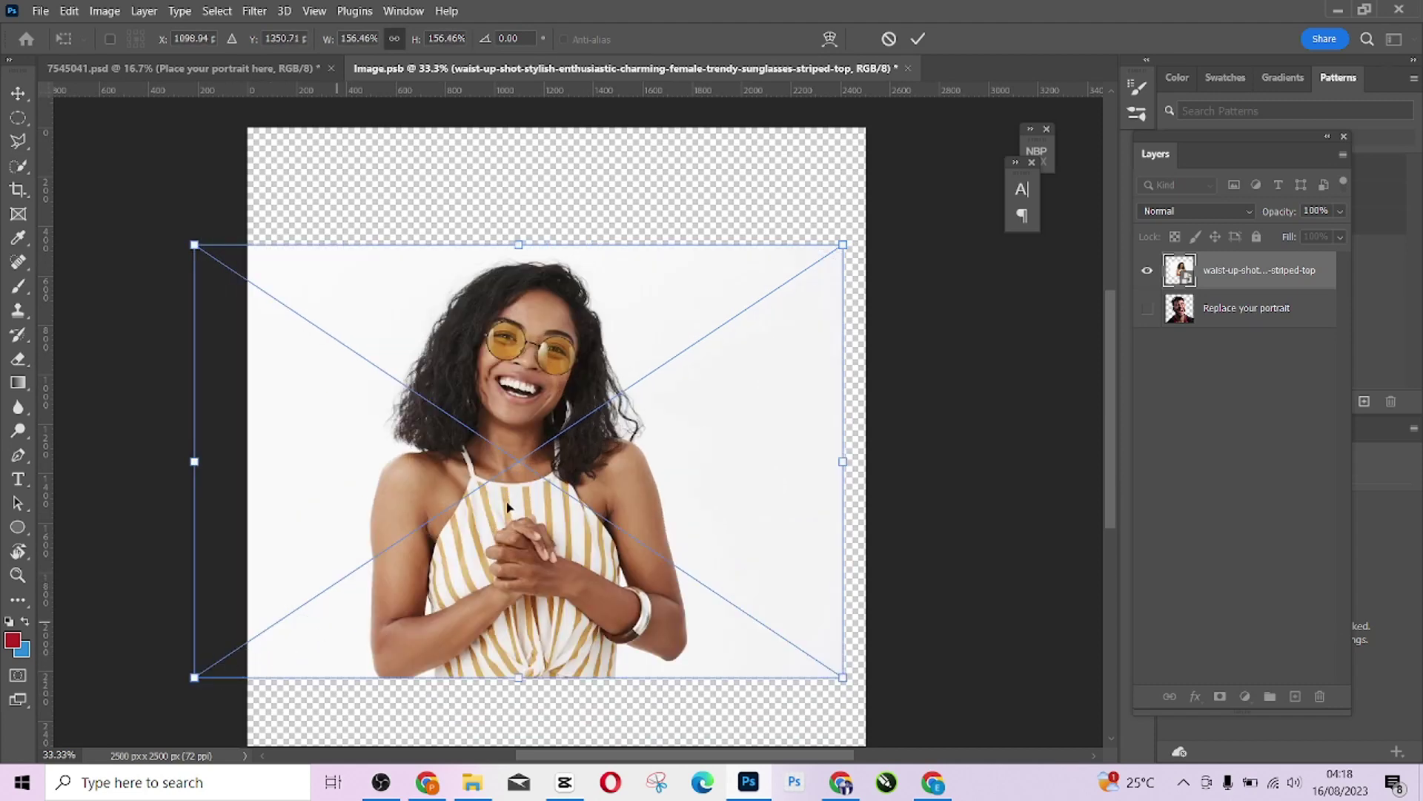
click(918, 38)
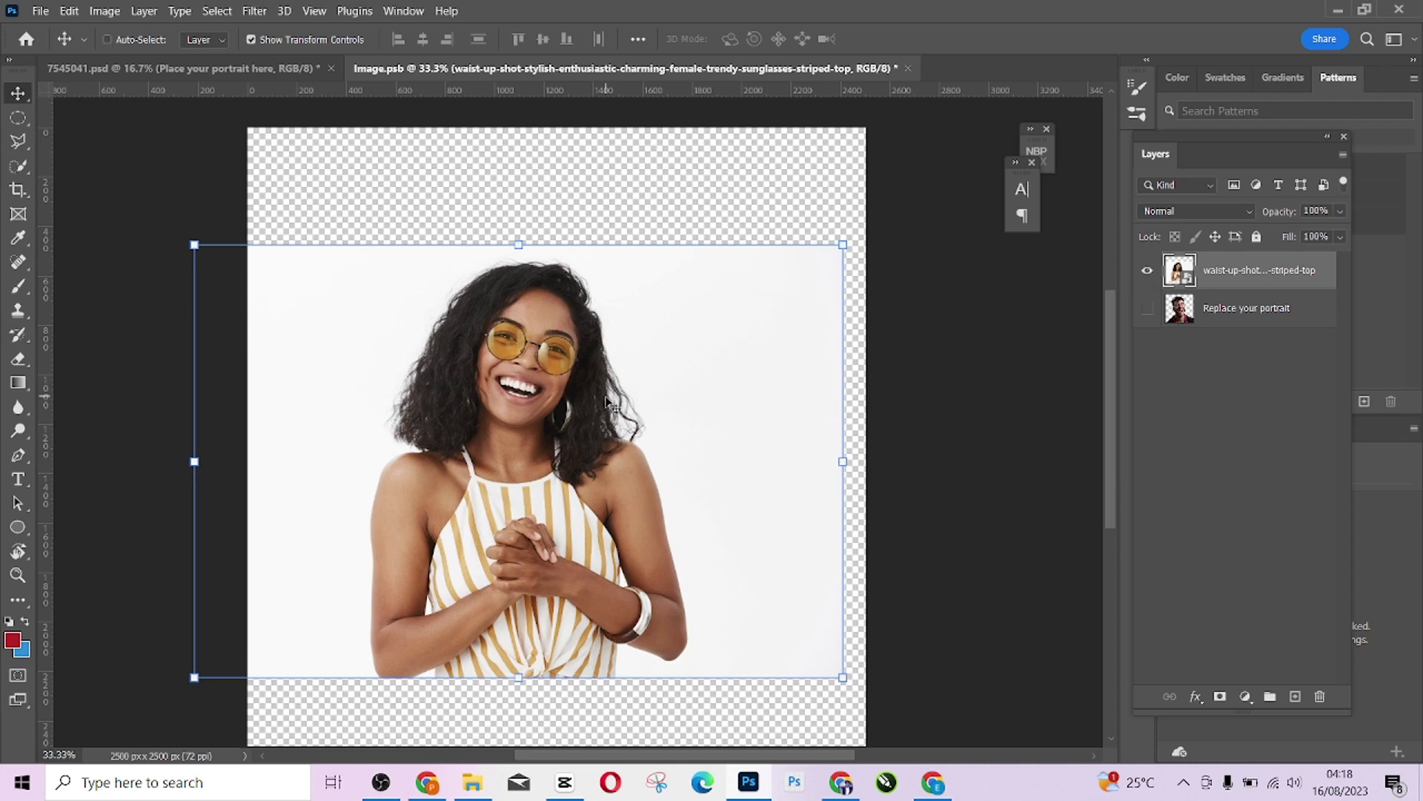
Step: Enlarge the woman's photo further until it overhangs both canvas sides and nearly reaches the canvas's lower edge
key(ctrl+minus)
click(778, 288)
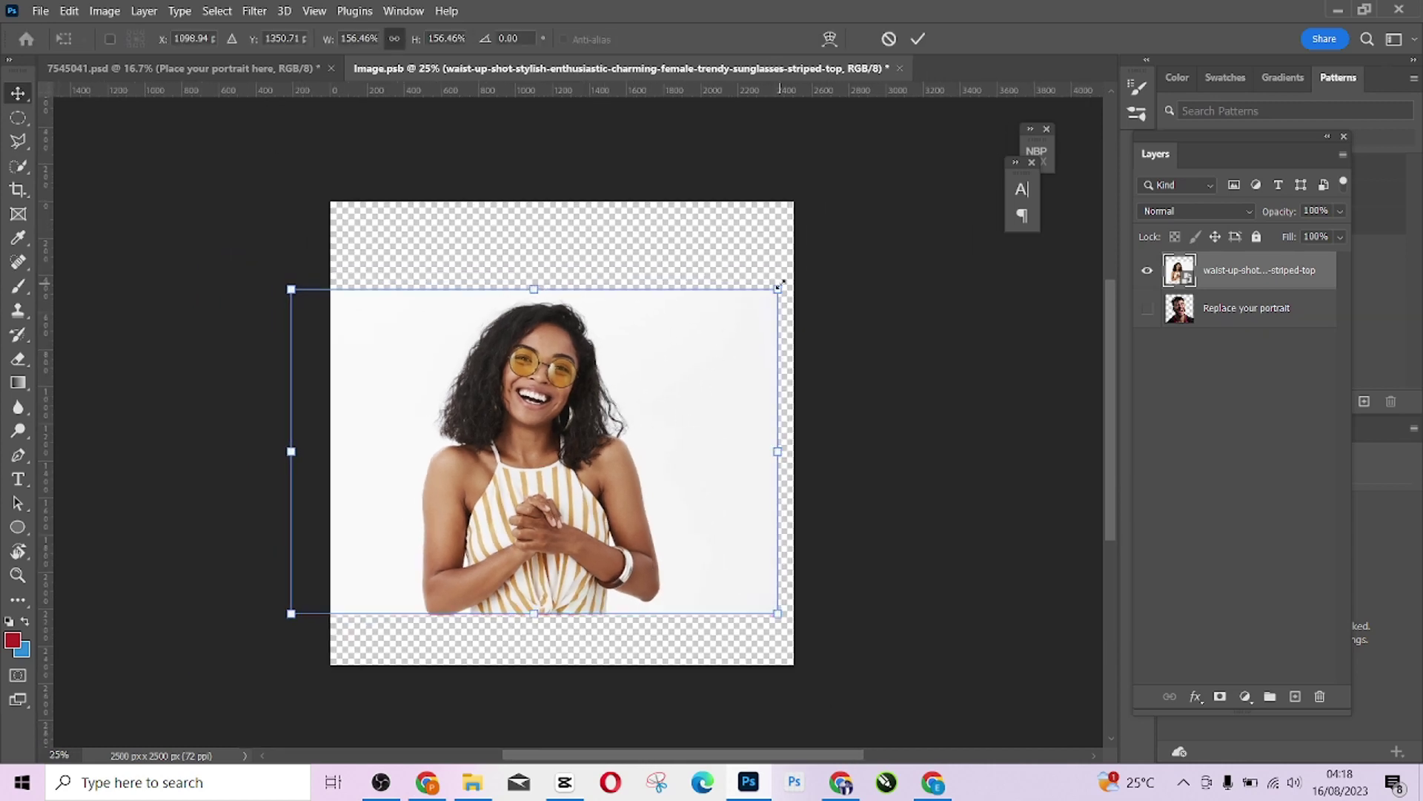
drag(779, 288, 878, 223)
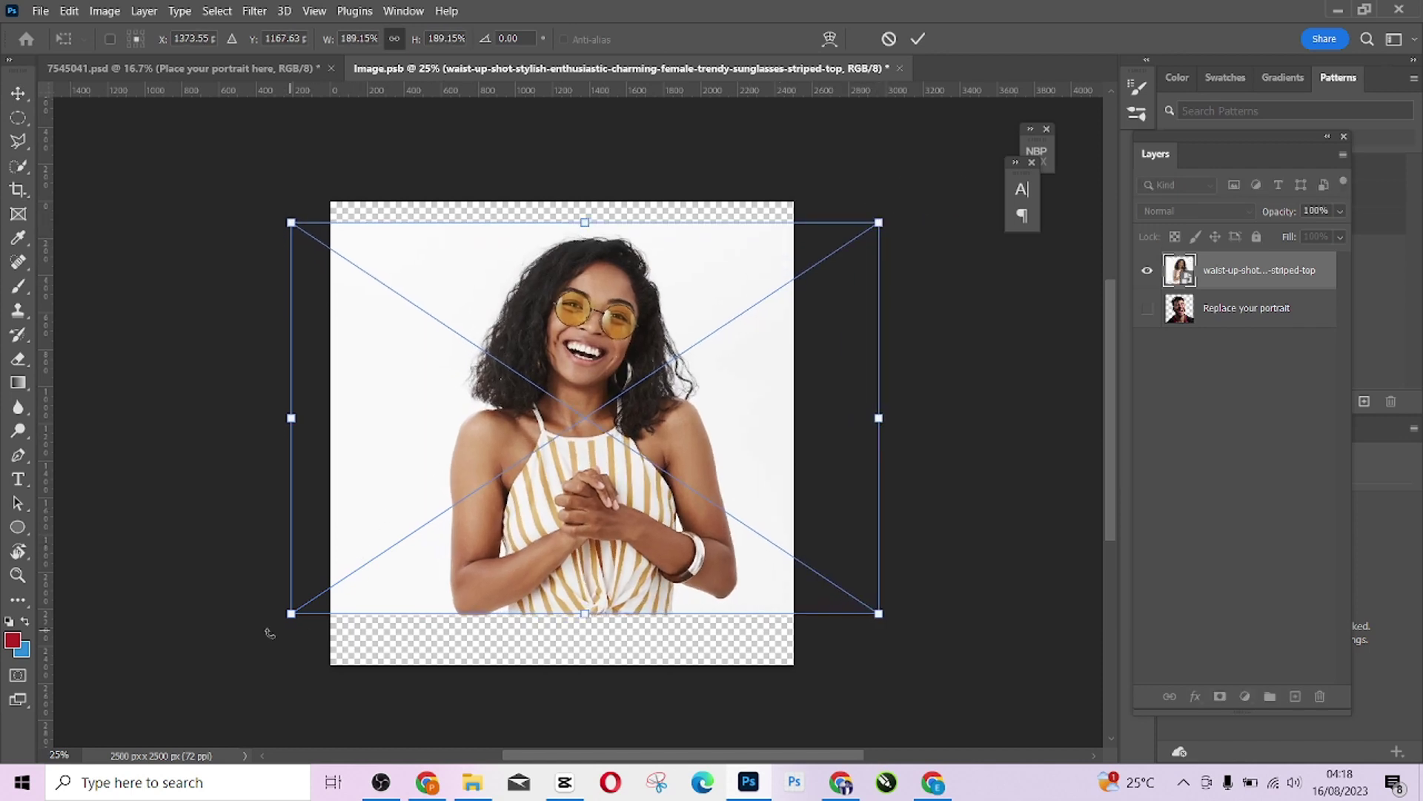
drag(291, 613, 242, 695)
click(920, 38)
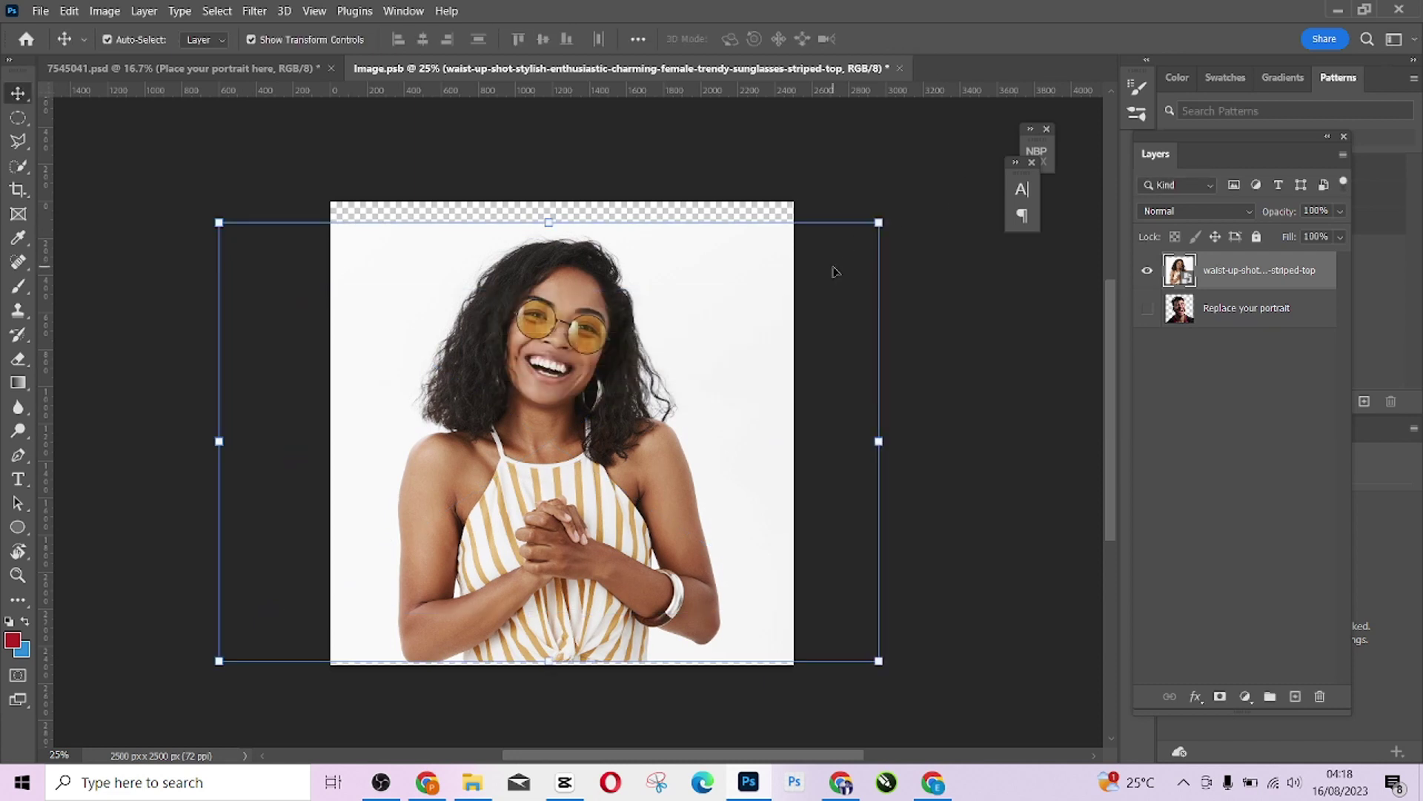
Step: Select the woman with Select Subject and add a layer mask to remove the white background
click(20, 169)
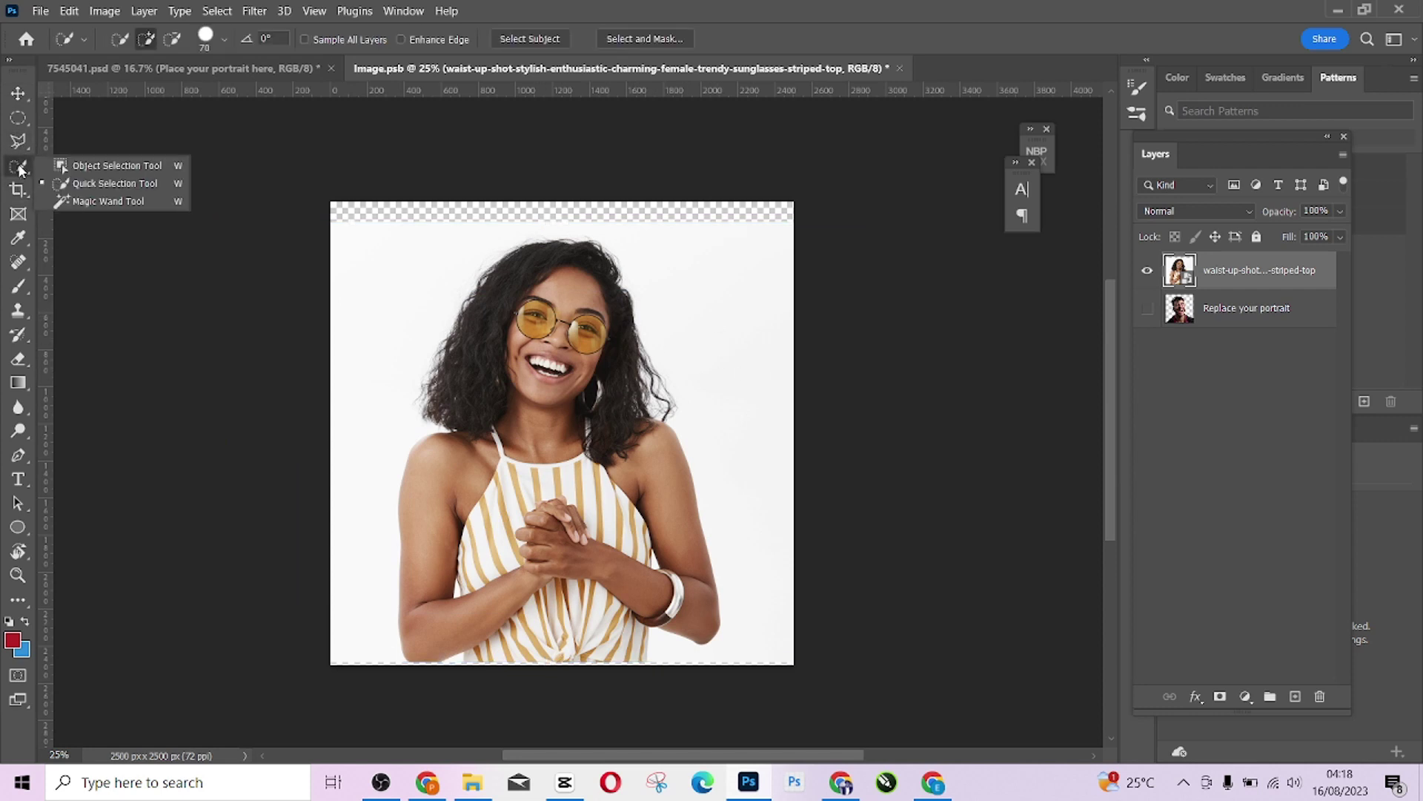
click(525, 42)
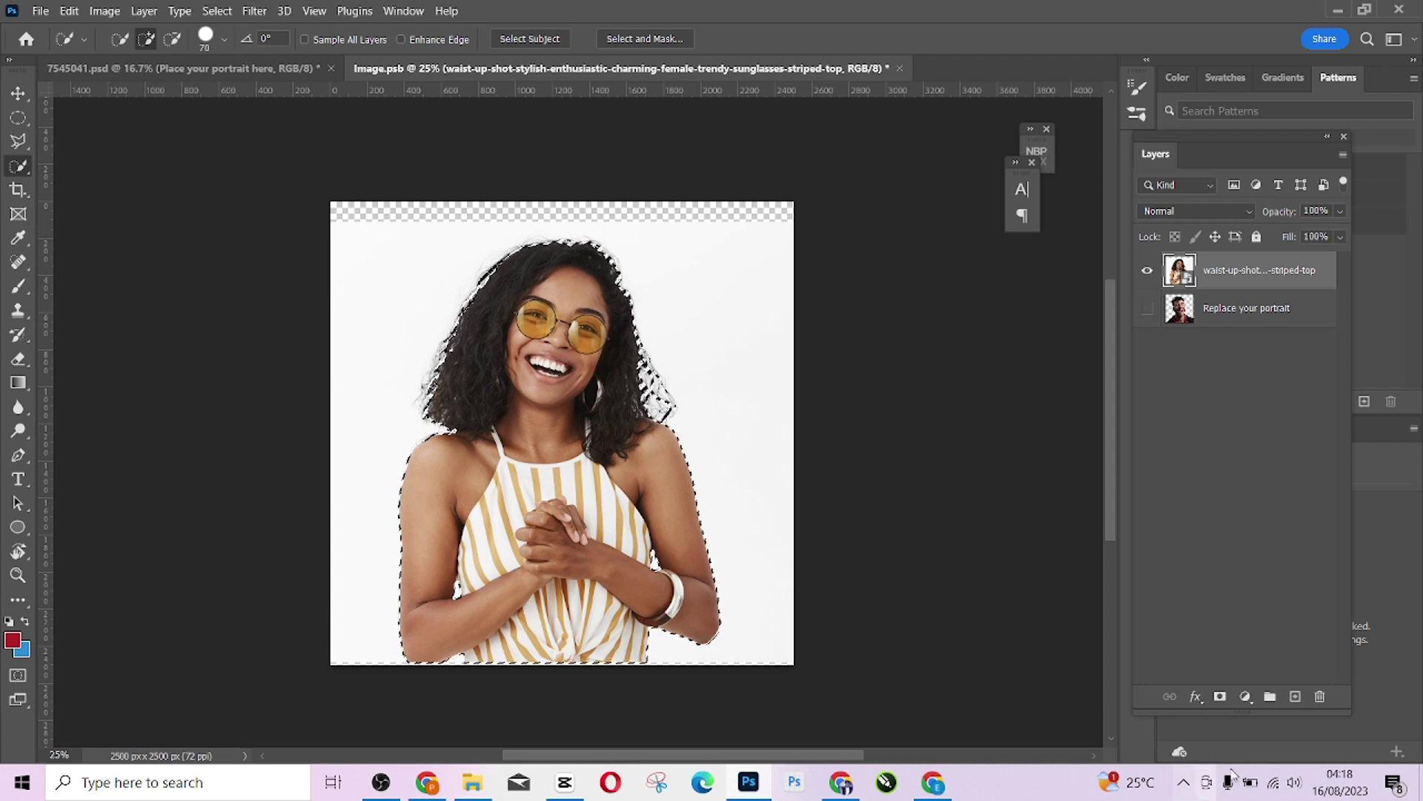
click(1220, 697)
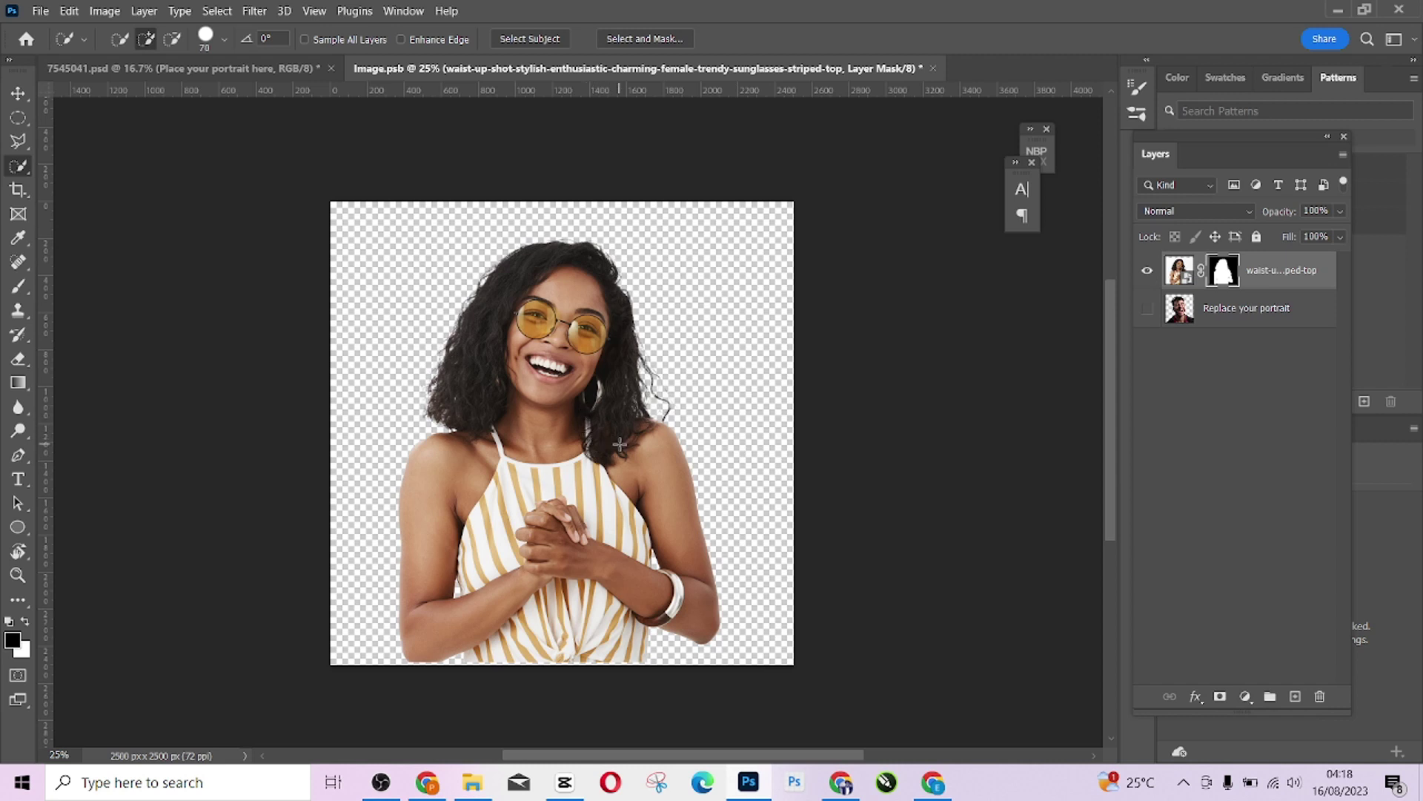
Step: Scale the masked woman to 93%, reposition her near the canvas center with her cropped lower edge on the canvas's lower edge, and apply the transform
key(v)
mouse_move(530, 381)
mouse_down()
mouse_move(518, 354)
mouse_move(518, 379)
mouse_up()
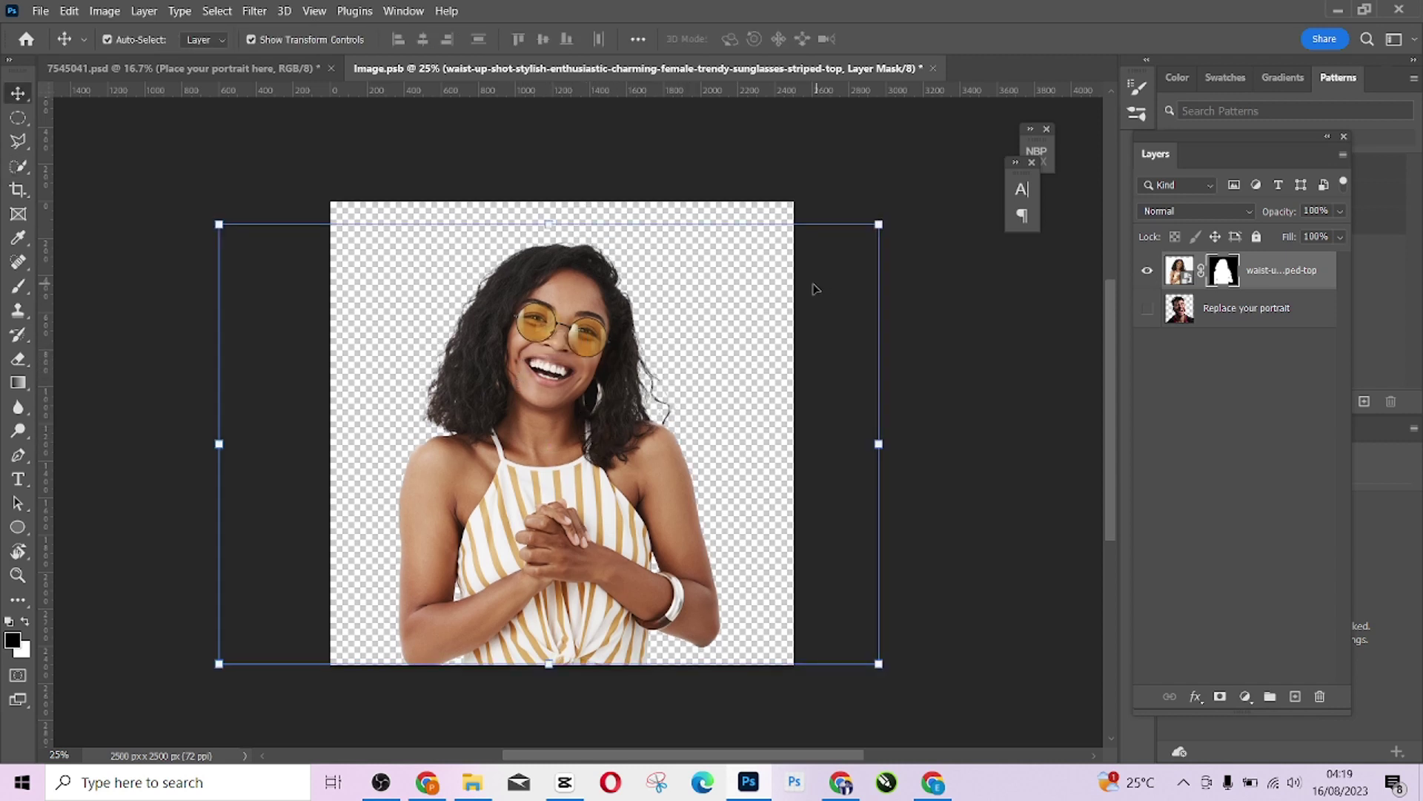
click(216, 216)
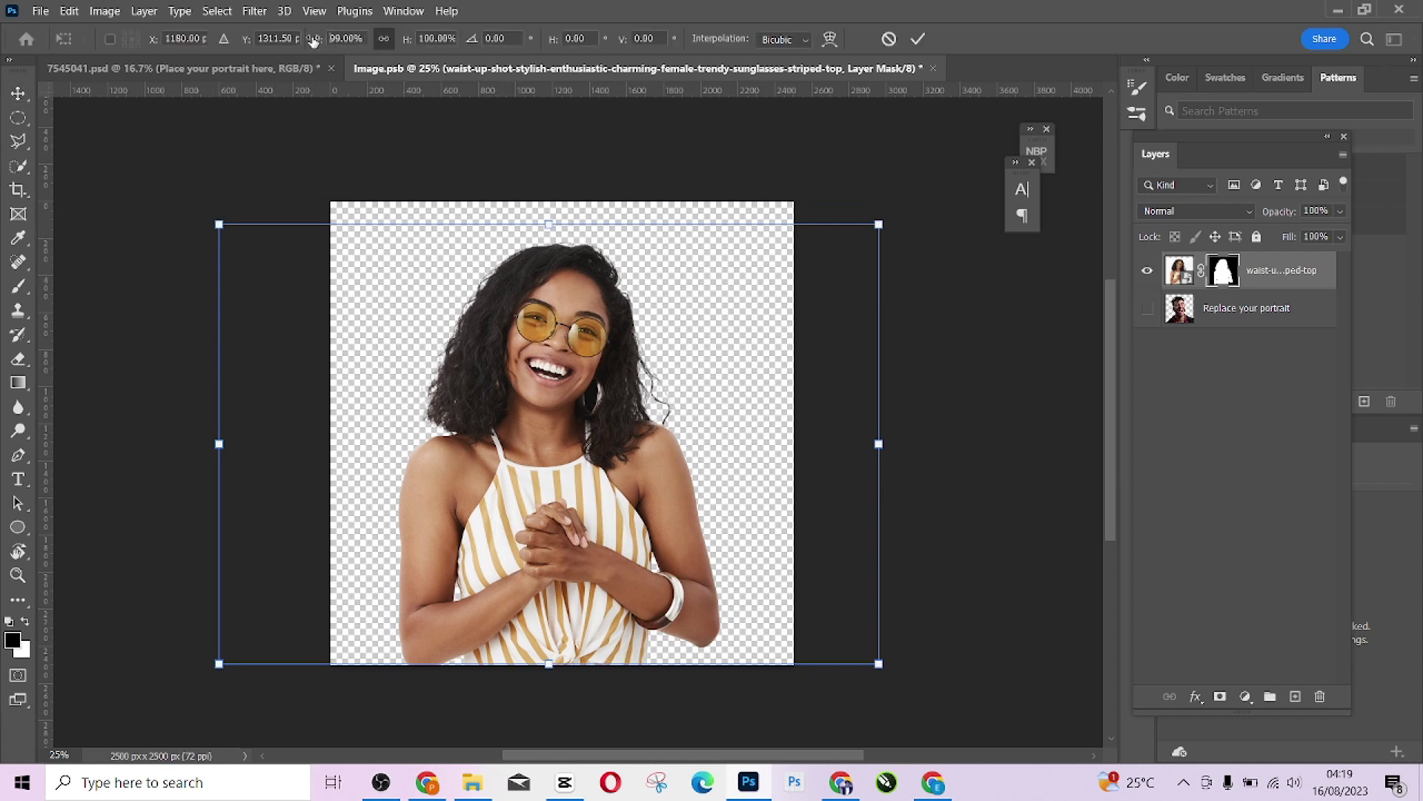
drag(320, 40, 316, 41)
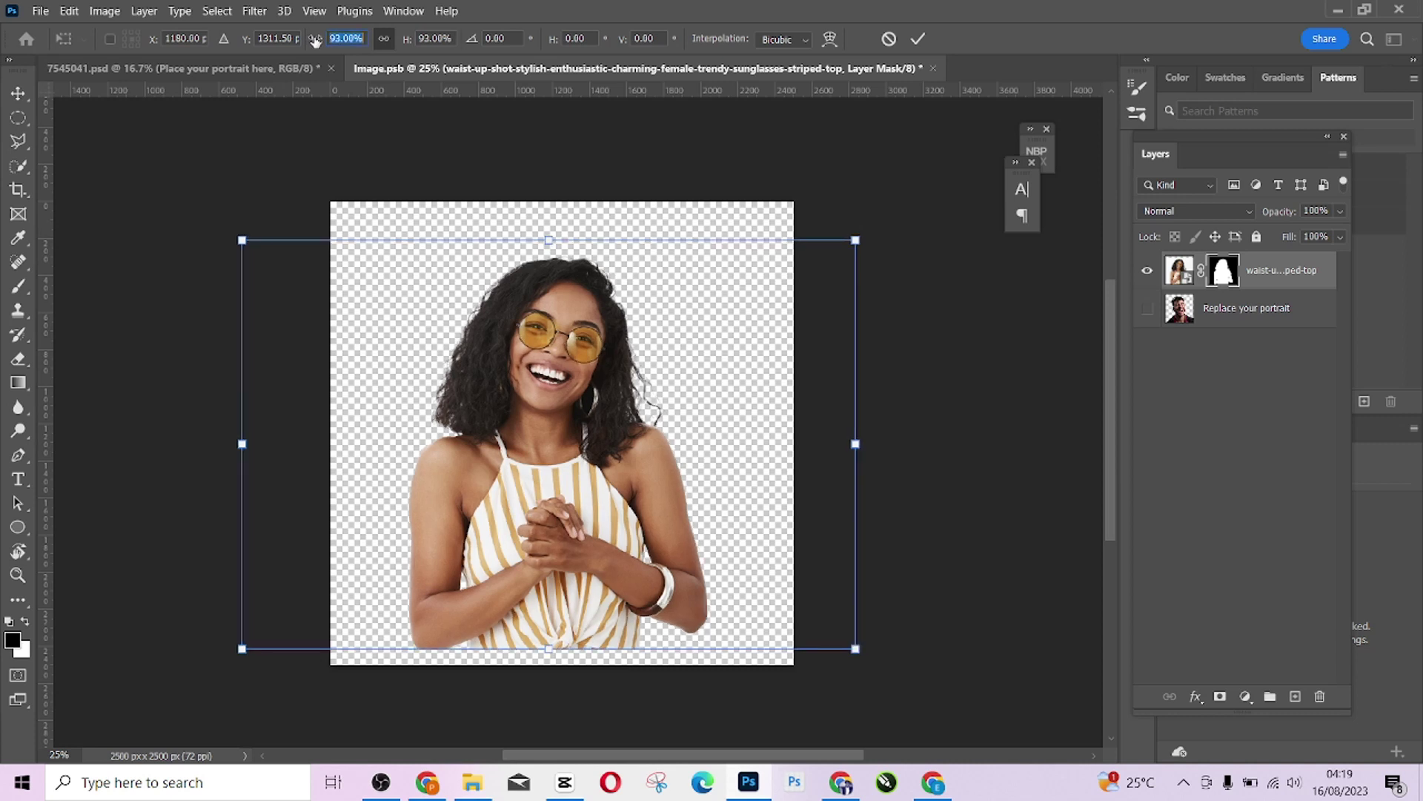
drag(576, 378, 576, 392)
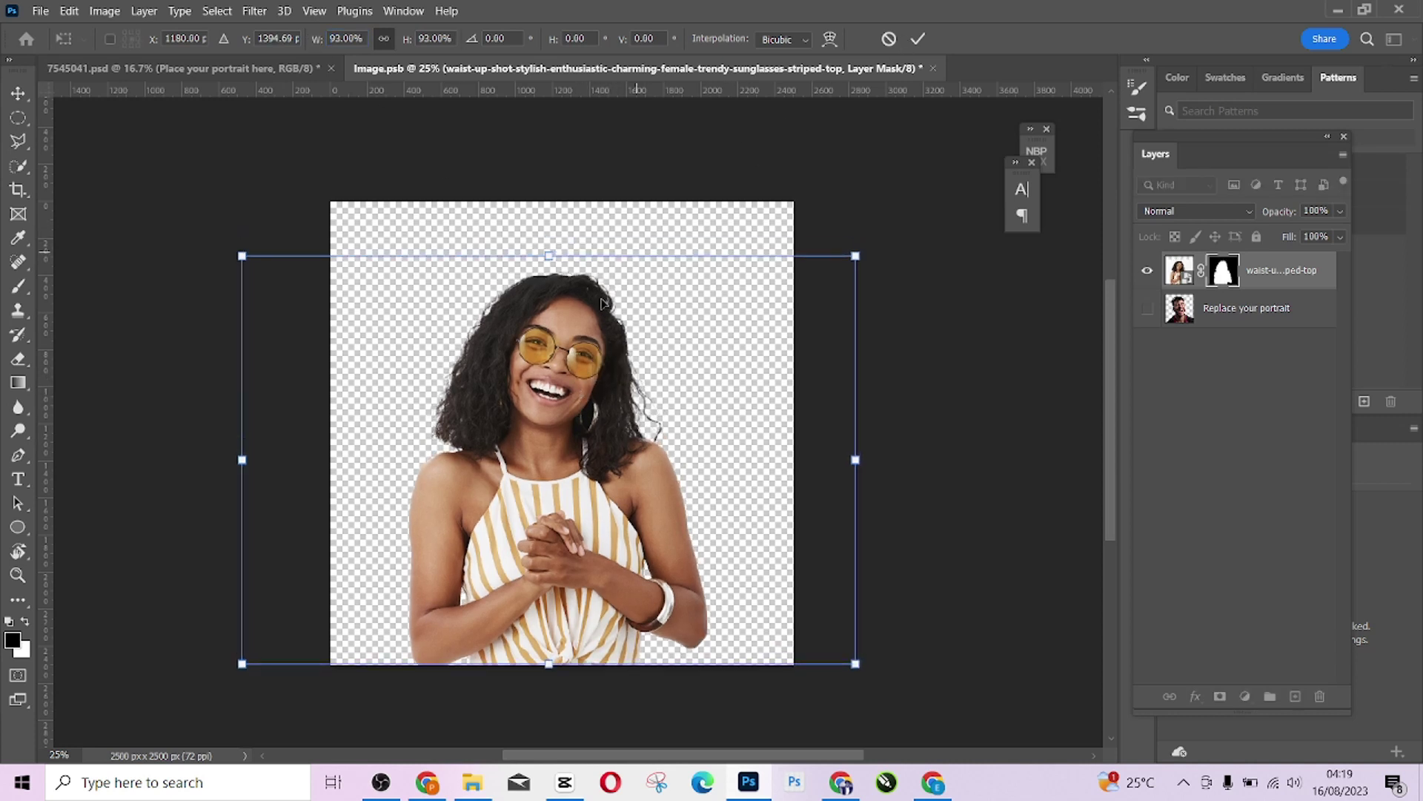
drag(587, 339, 592, 335)
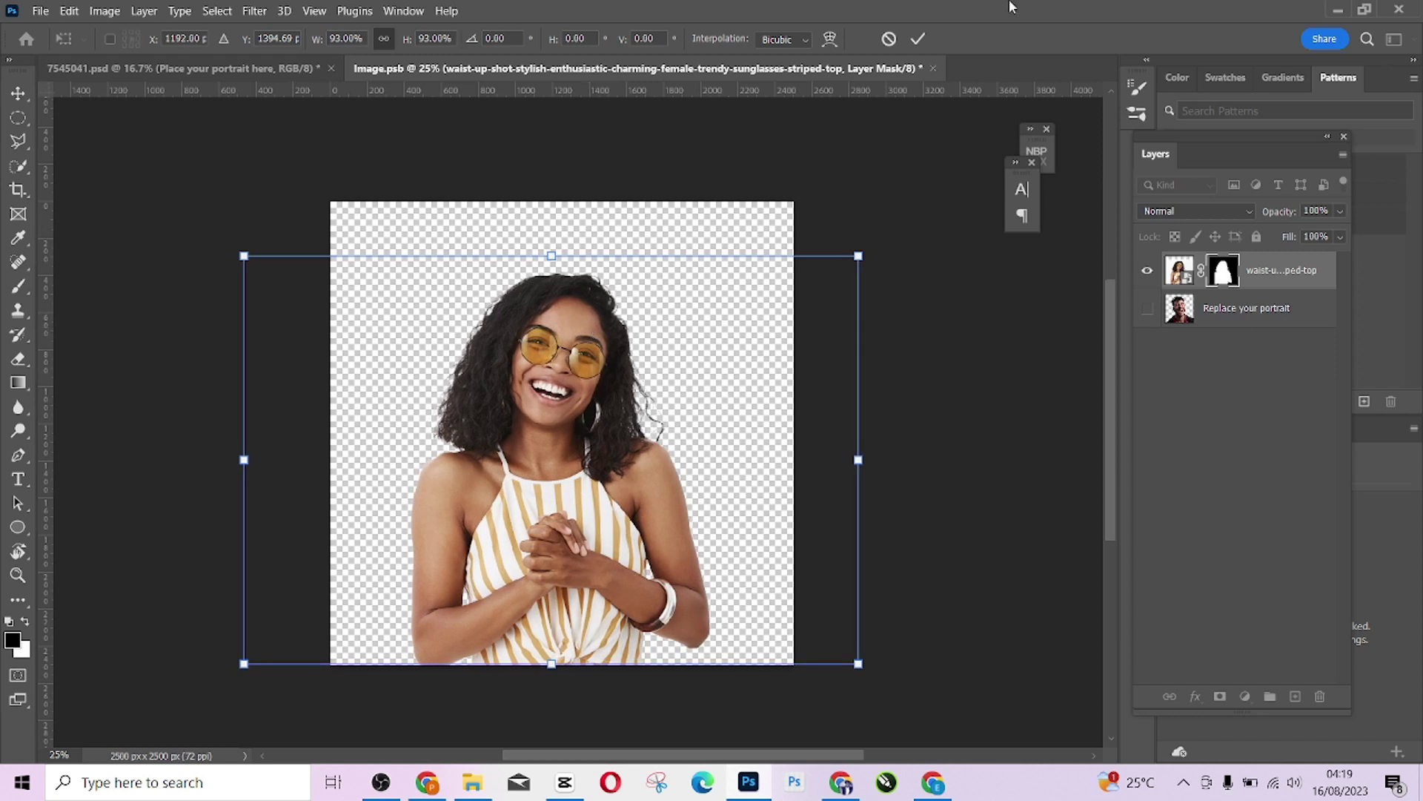
click(918, 38)
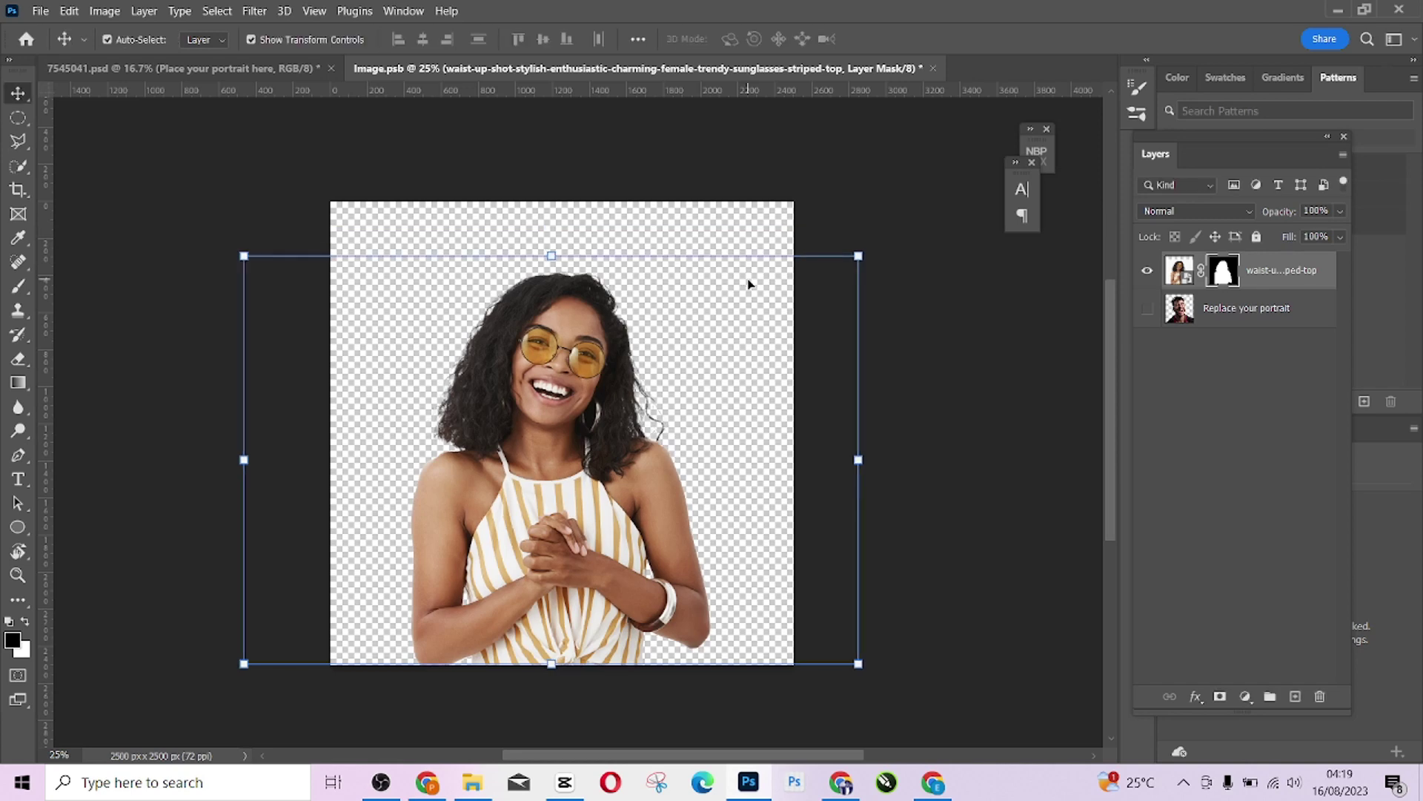
Step: Save the edited Image.psb and return to 7545041.psd to view the watercolor effect on the new portrait
click(41, 11)
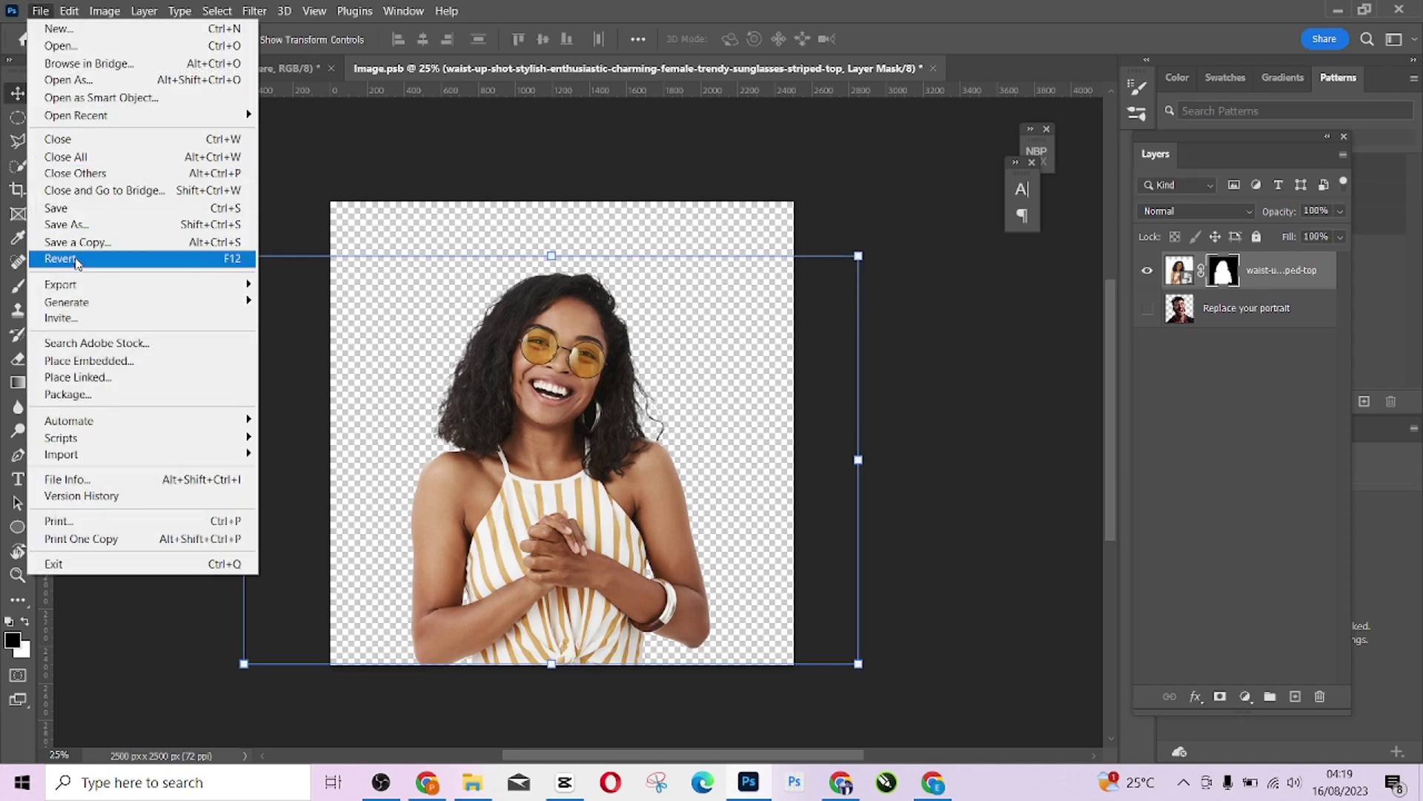
click(59, 208)
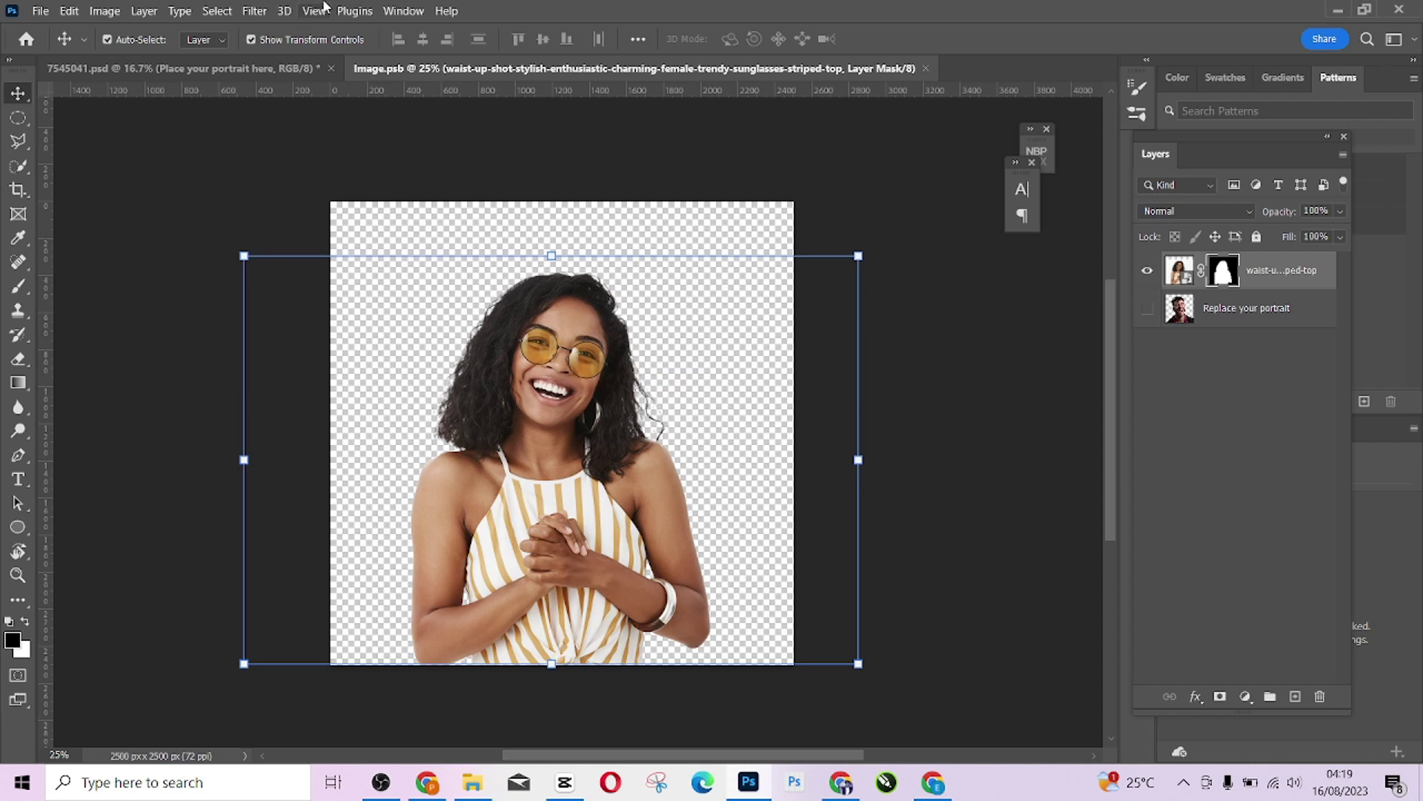
click(17, 117)
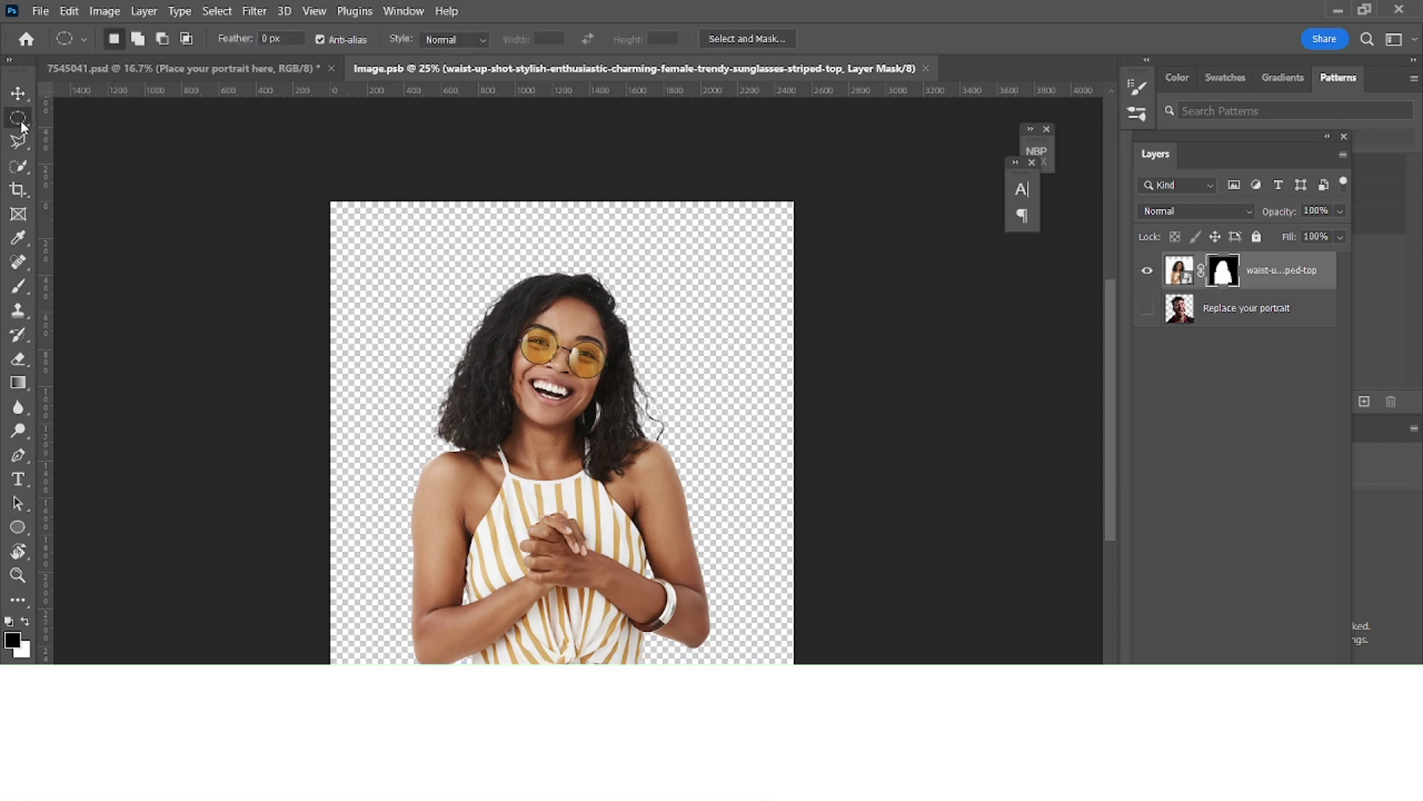
click(14, 94)
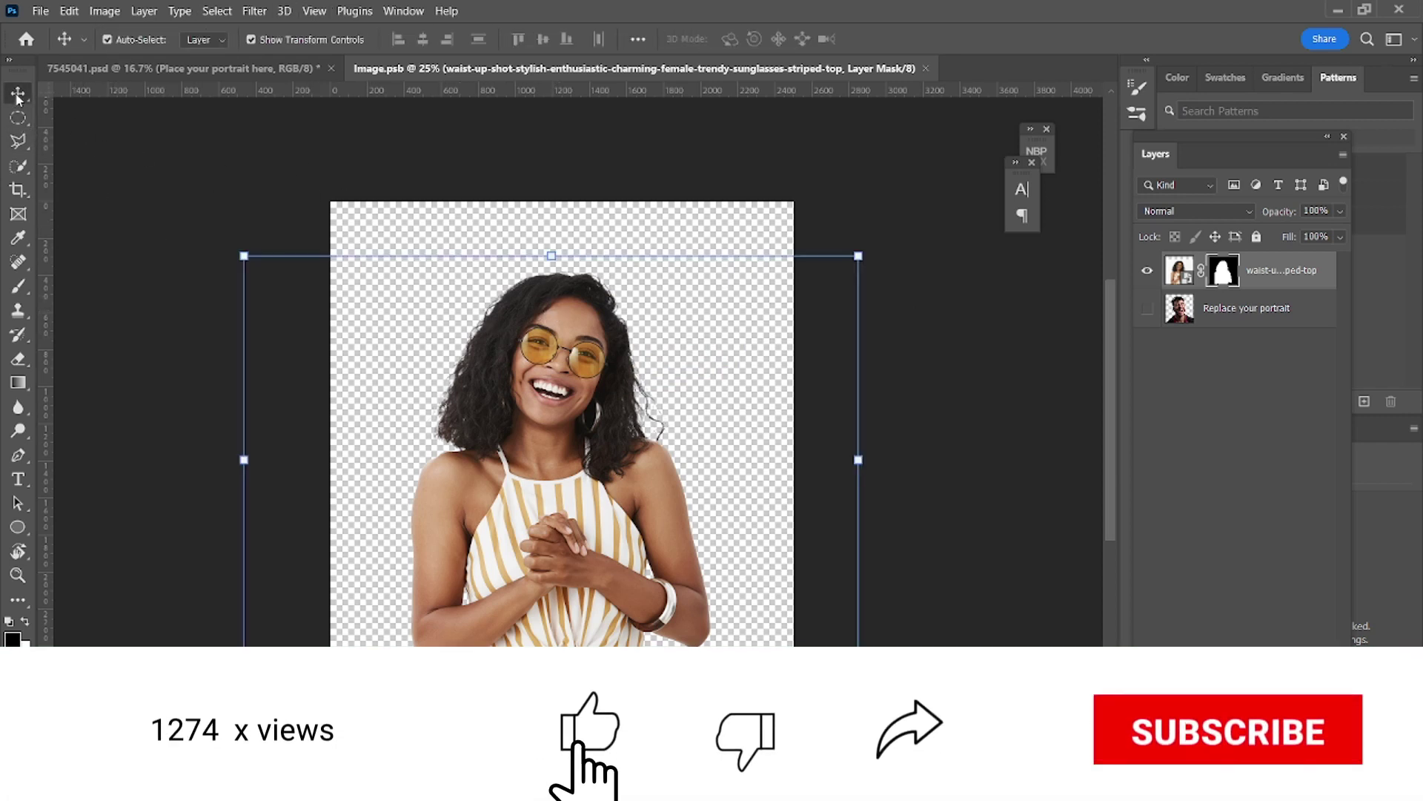
click(131, 71)
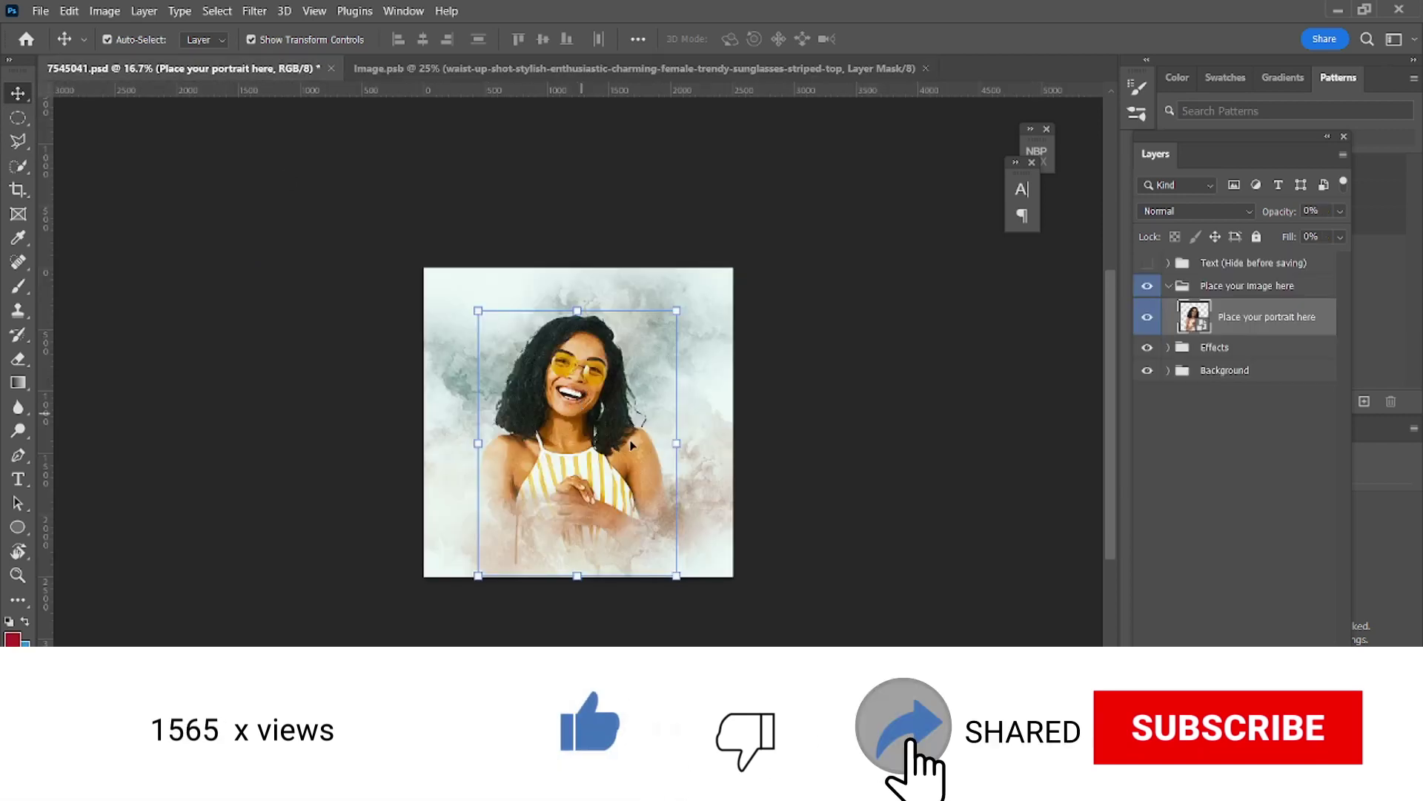
click(929, 401)
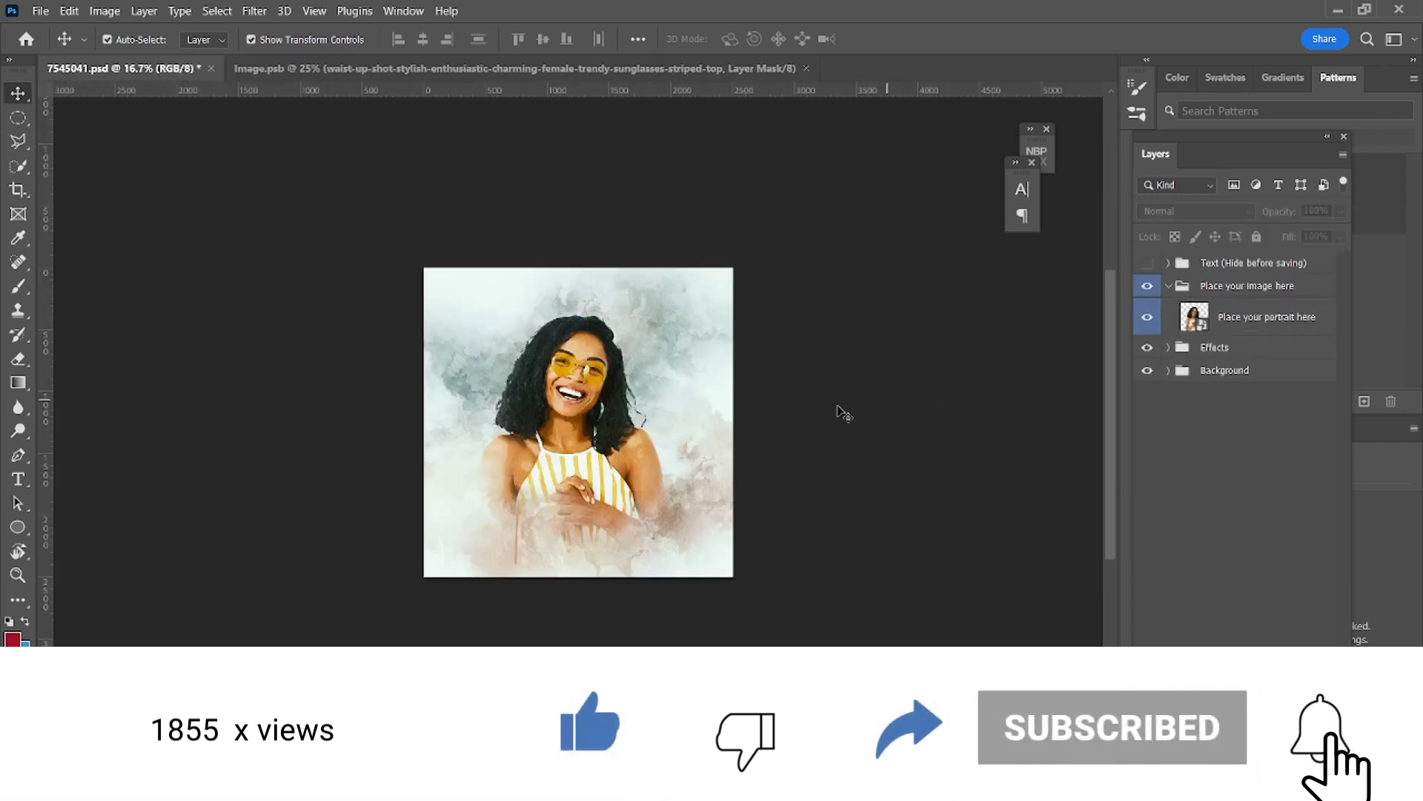
key(ctrl+plus)
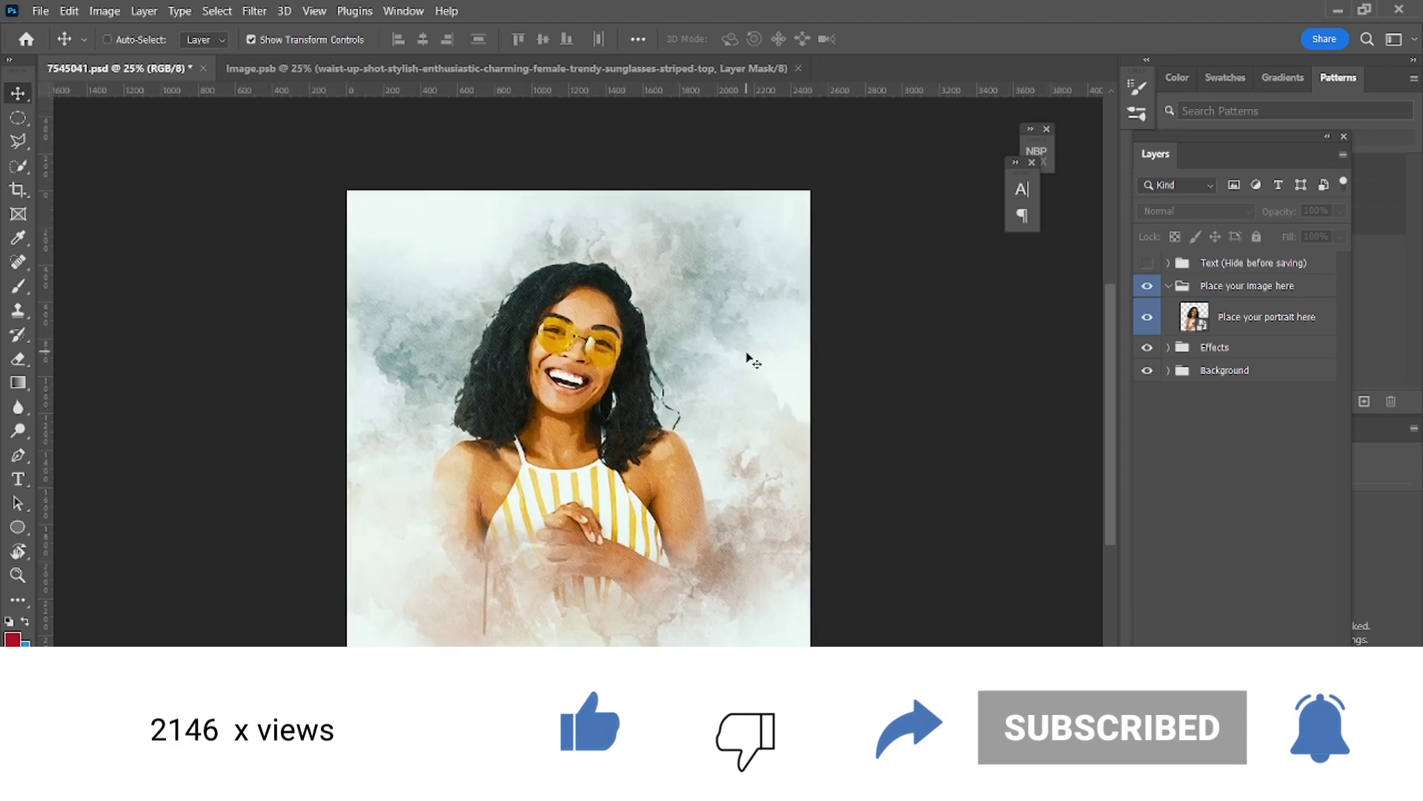
key(ctrl+minus)
key(ctrl+plus)
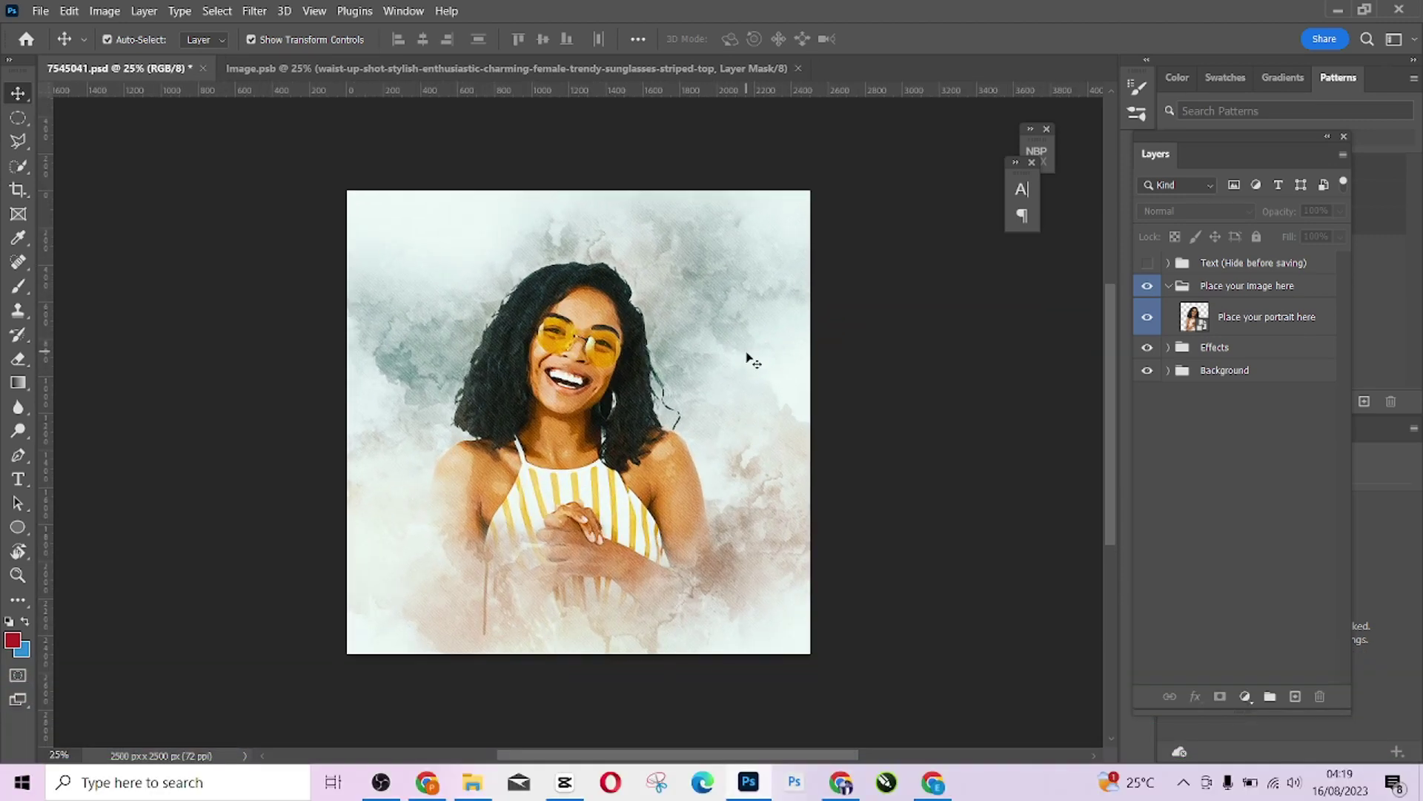
Step: Examine the contents of the Effects group and compare the artwork with and without the Vibrance 1 adjustment
click(1169, 286)
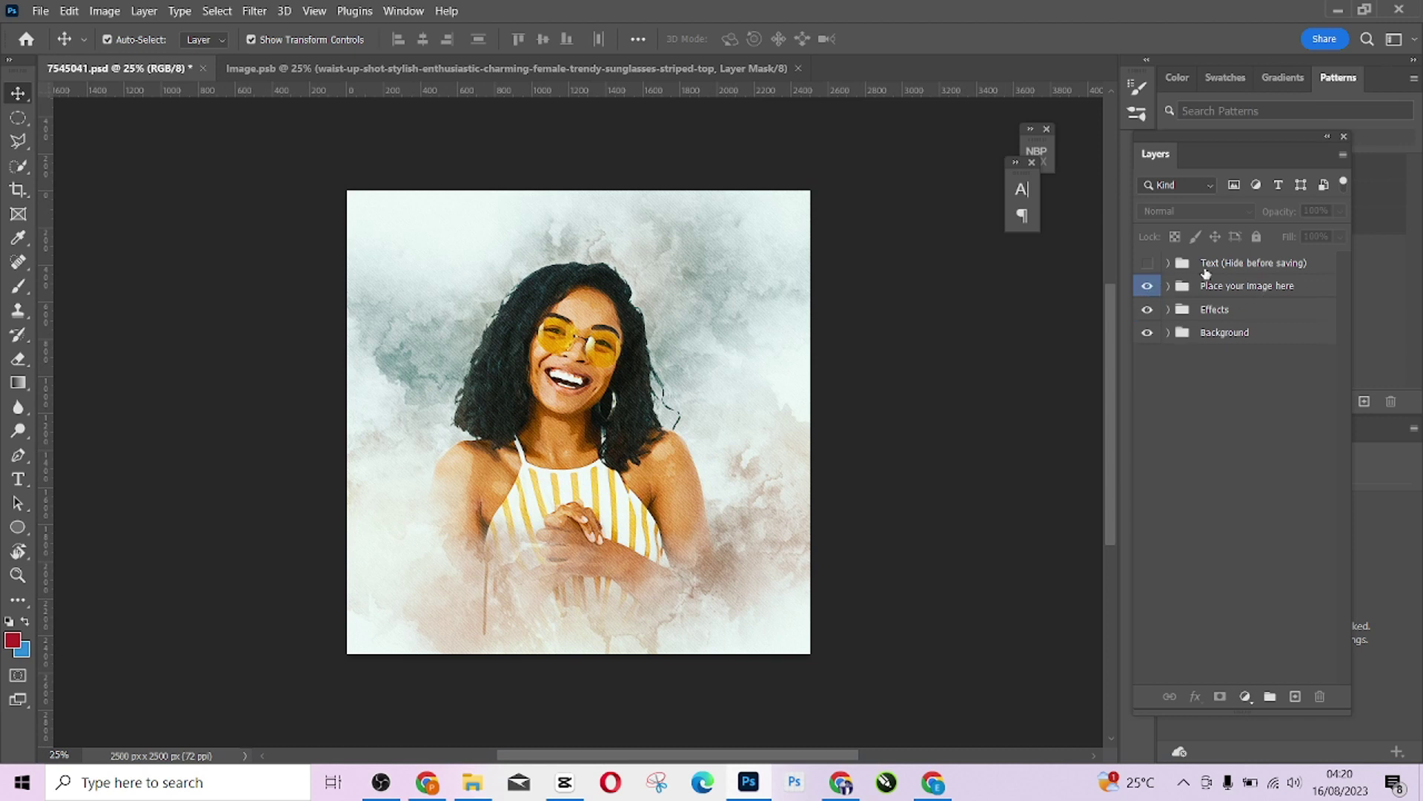
click(1235, 291)
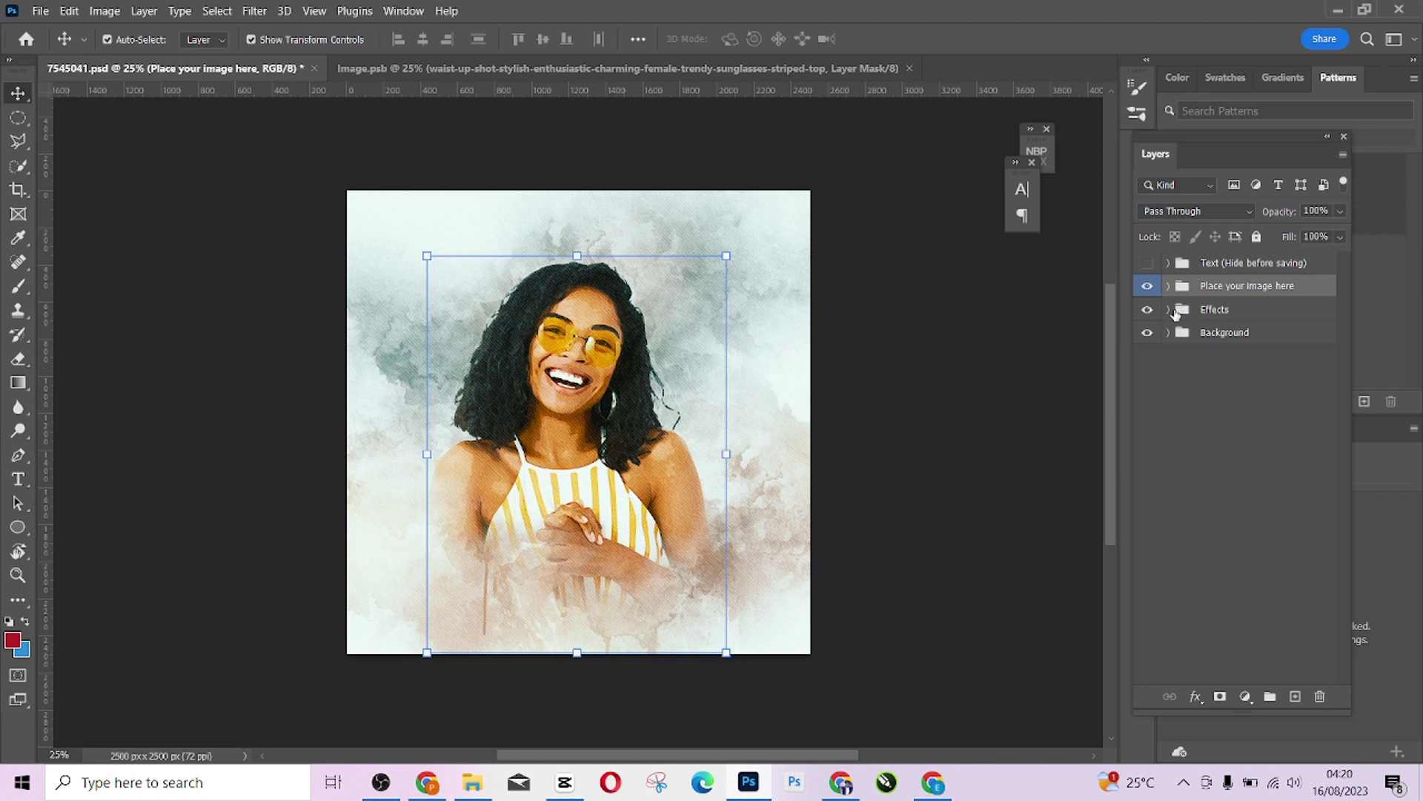
click(1169, 309)
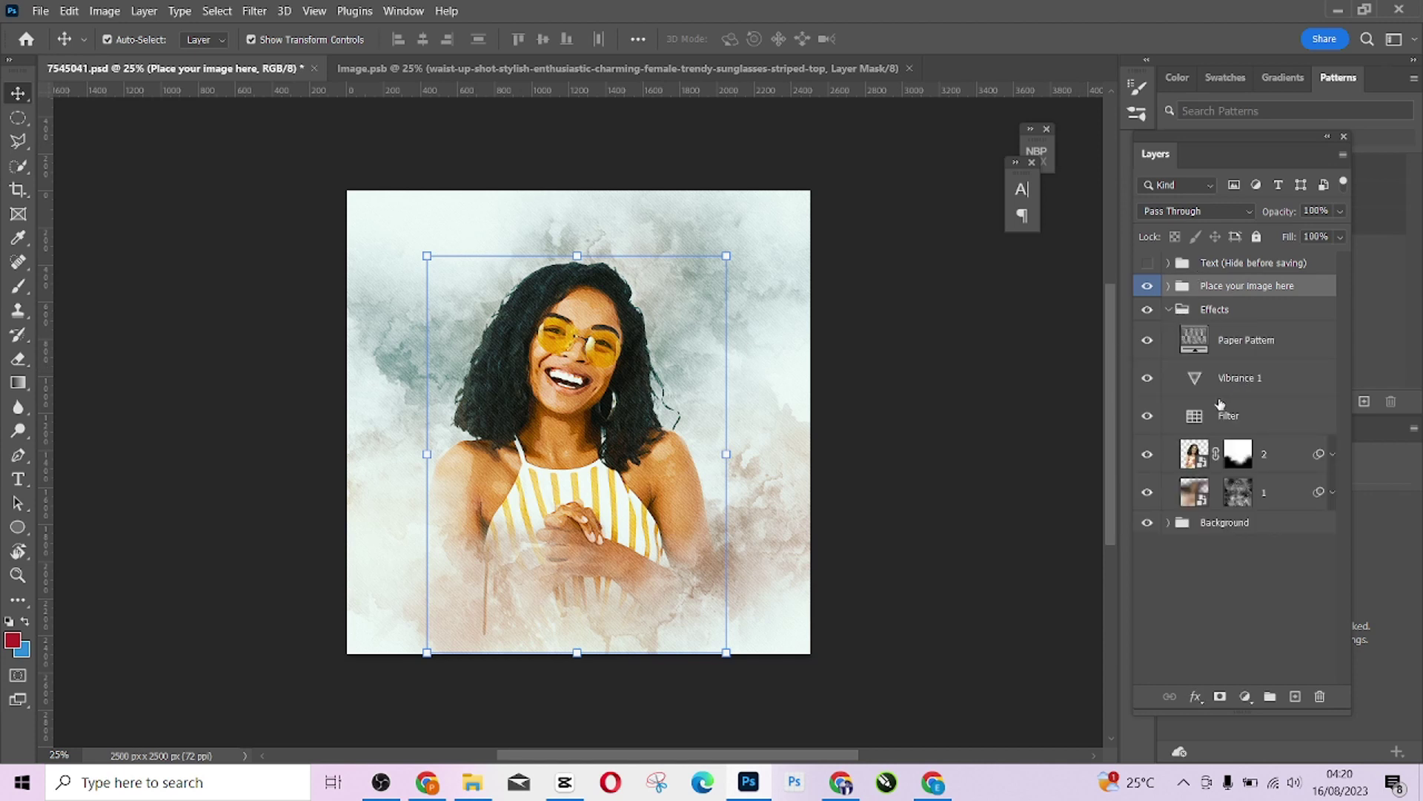
click(1273, 385)
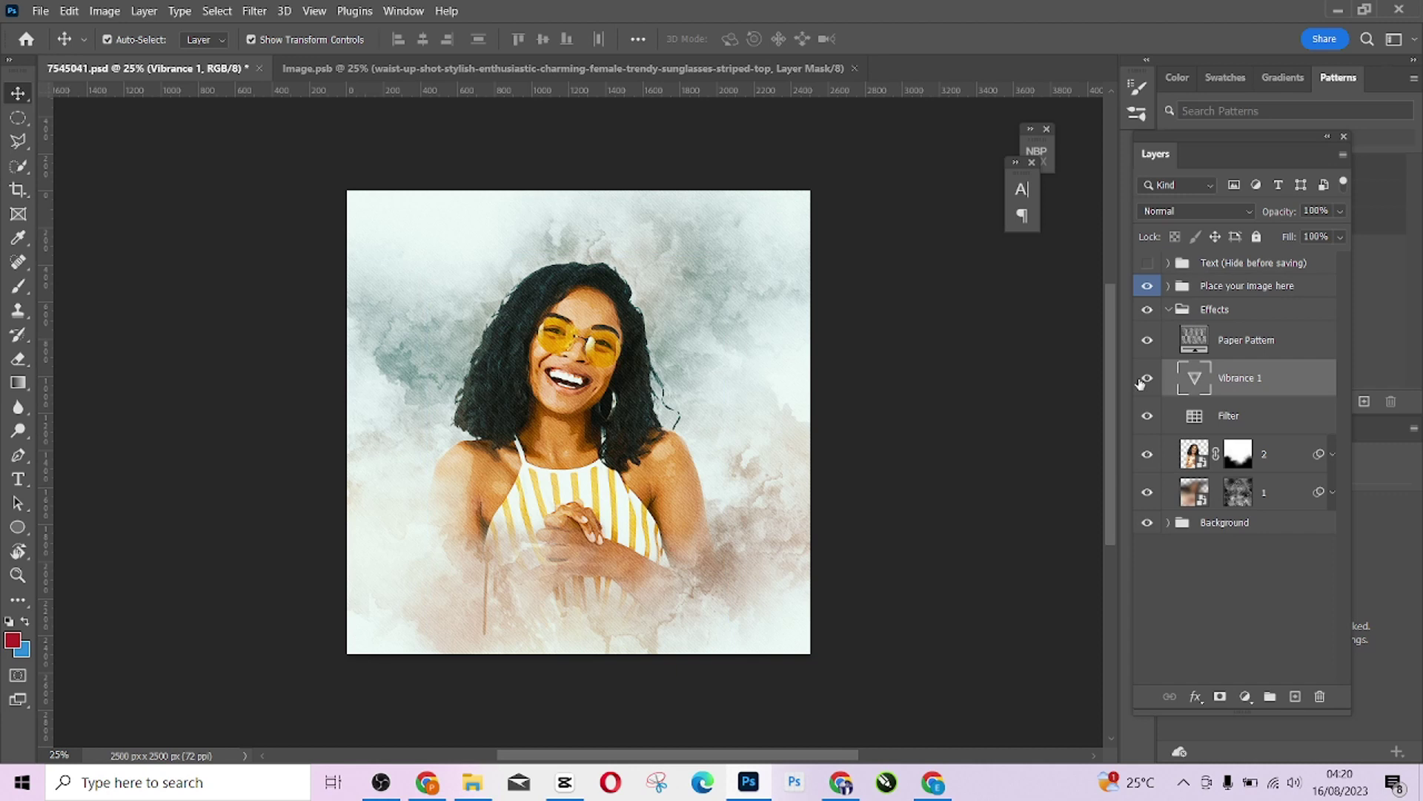
click(1146, 378)
click(1143, 380)
click(1170, 311)
Step: Stamp all visible layers into a new merged layer directly above the "Place your image here" group
click(1235, 292)
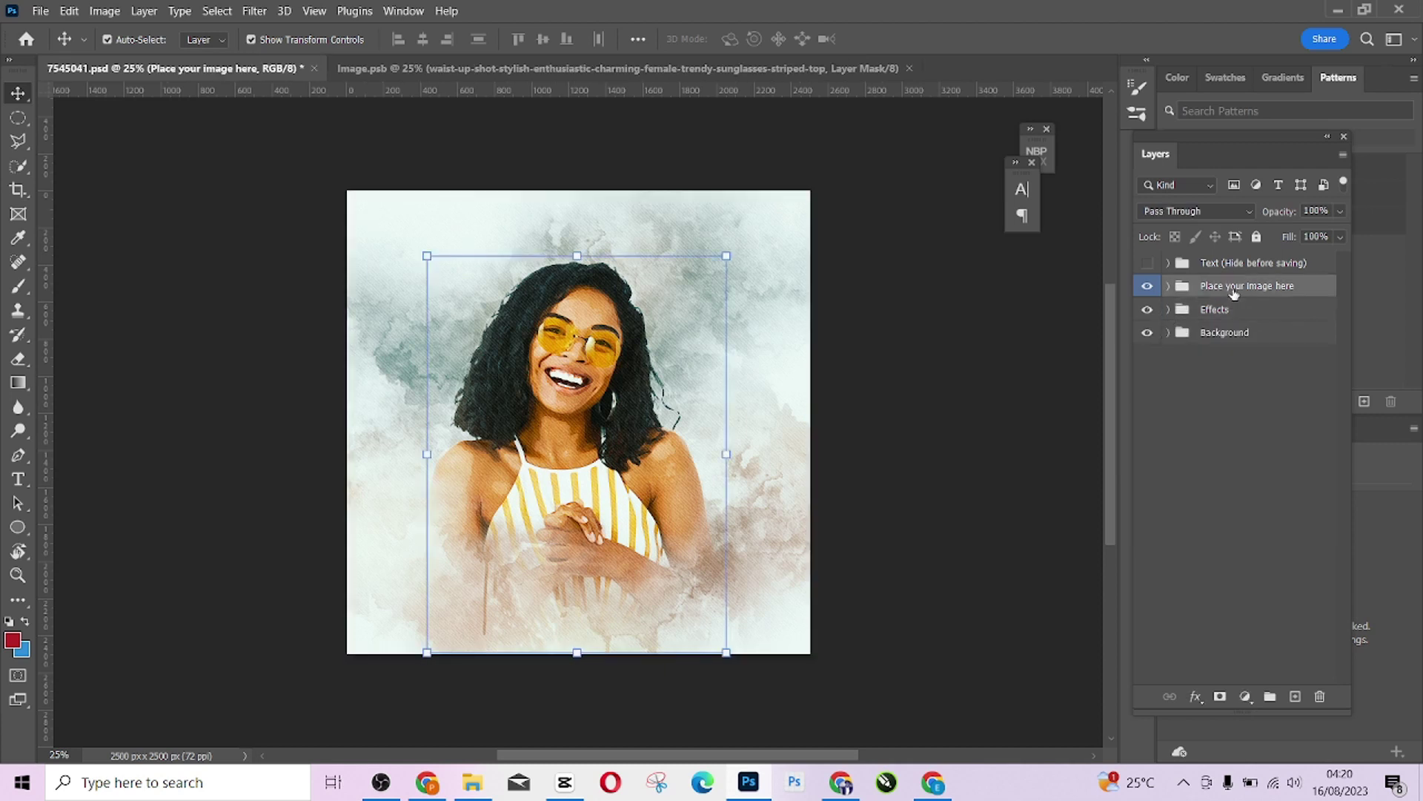
key(ctrl)
key(ctrl+shift+alt+e)
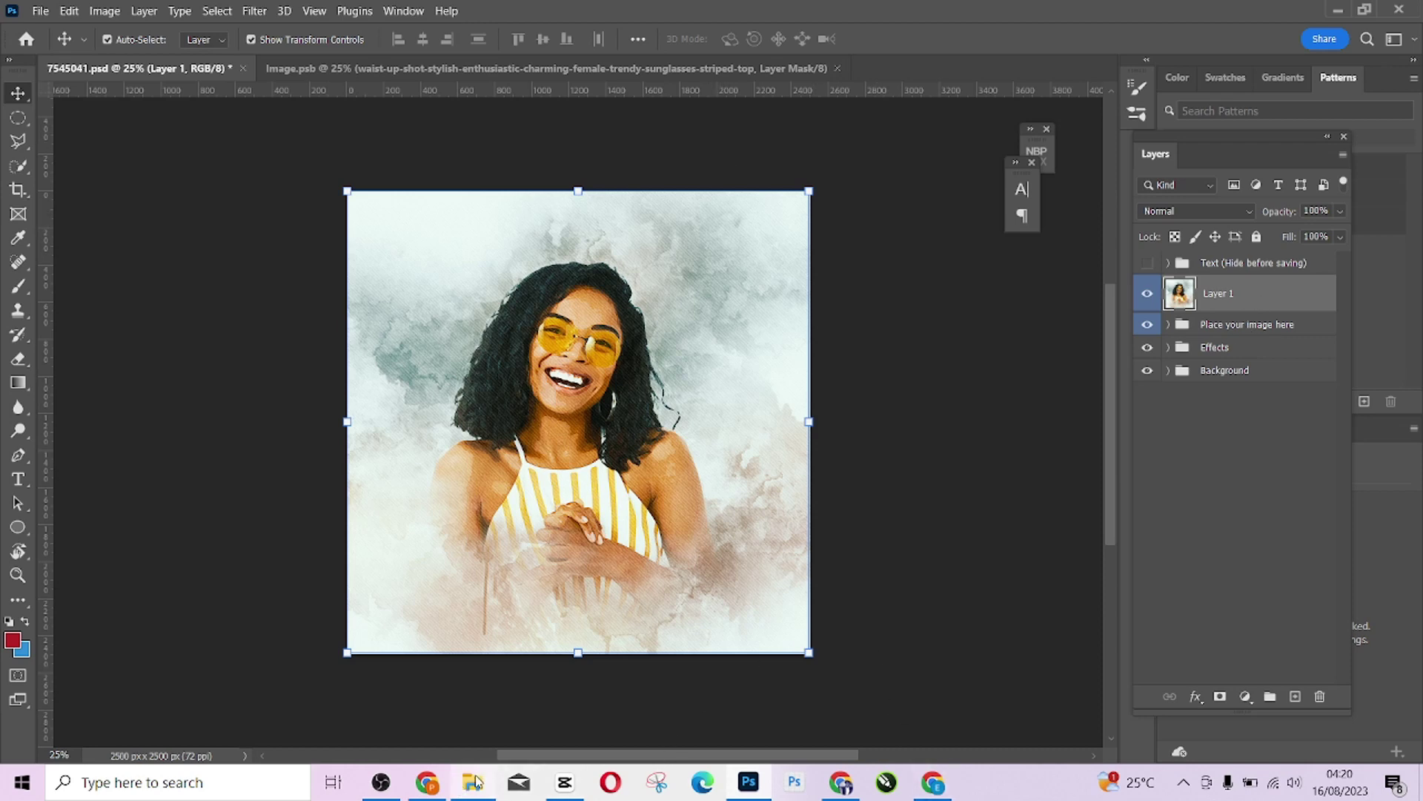
Step: Open the high-angle-vintage-frame-with-stucco-background image from File Explorer as a separate document in Photoshop
mouse_move(479, 783)
click(483, 728)
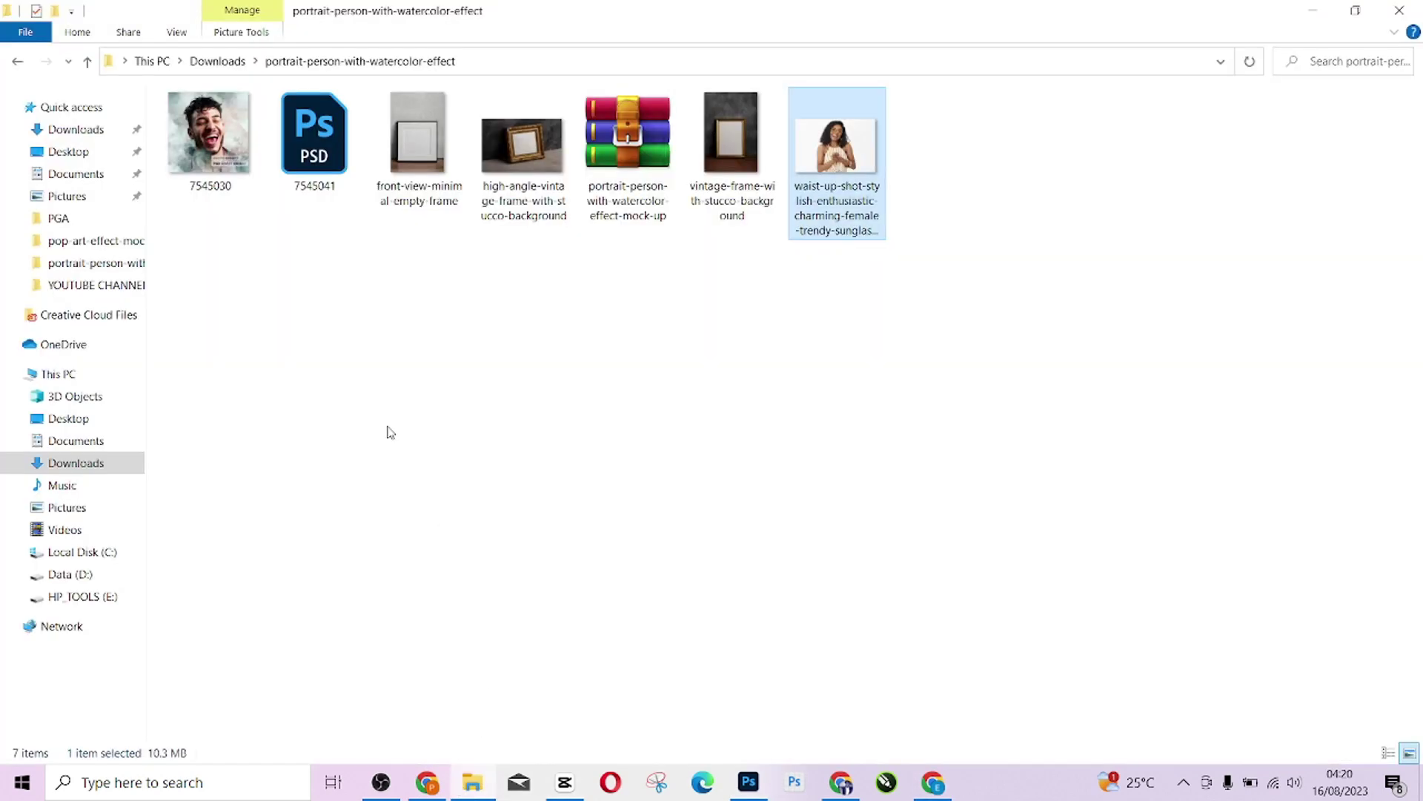
drag(519, 148, 962, 17)
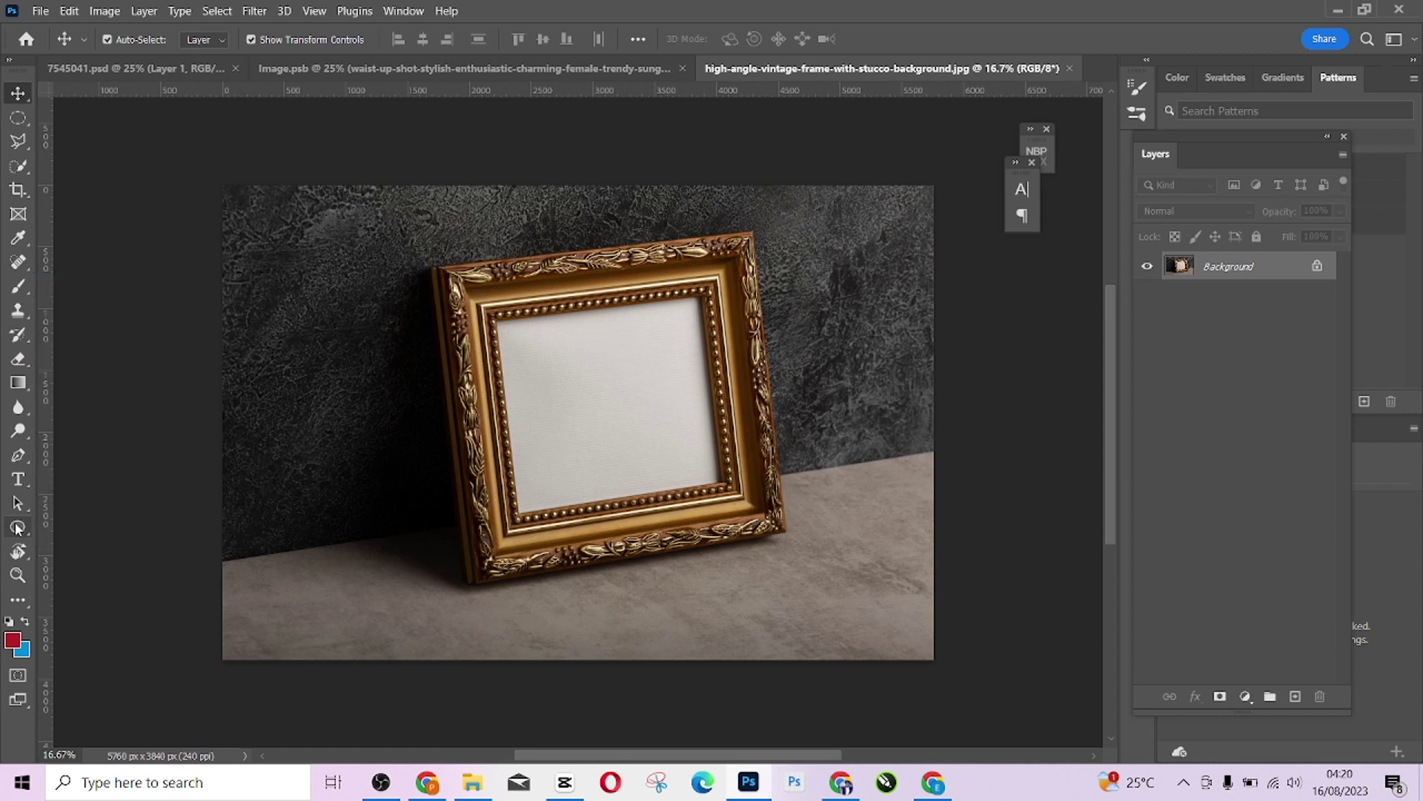
Step: Draw a black rectangle about 1942 by 1371 px over the frame's blank opening and distort its upper-right corner towards the opening's corner
drag(16, 529, 74, 528)
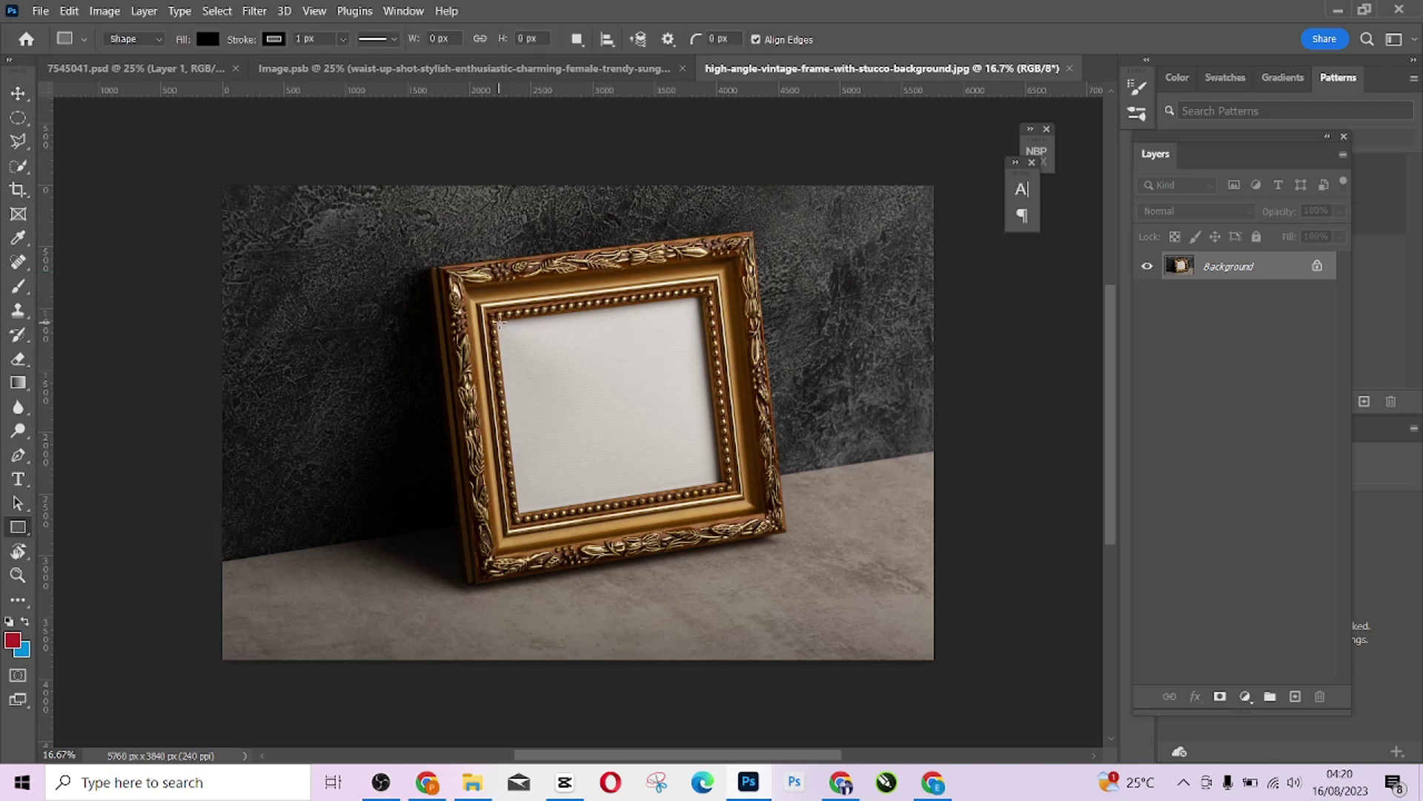
drag(500, 323, 739, 492)
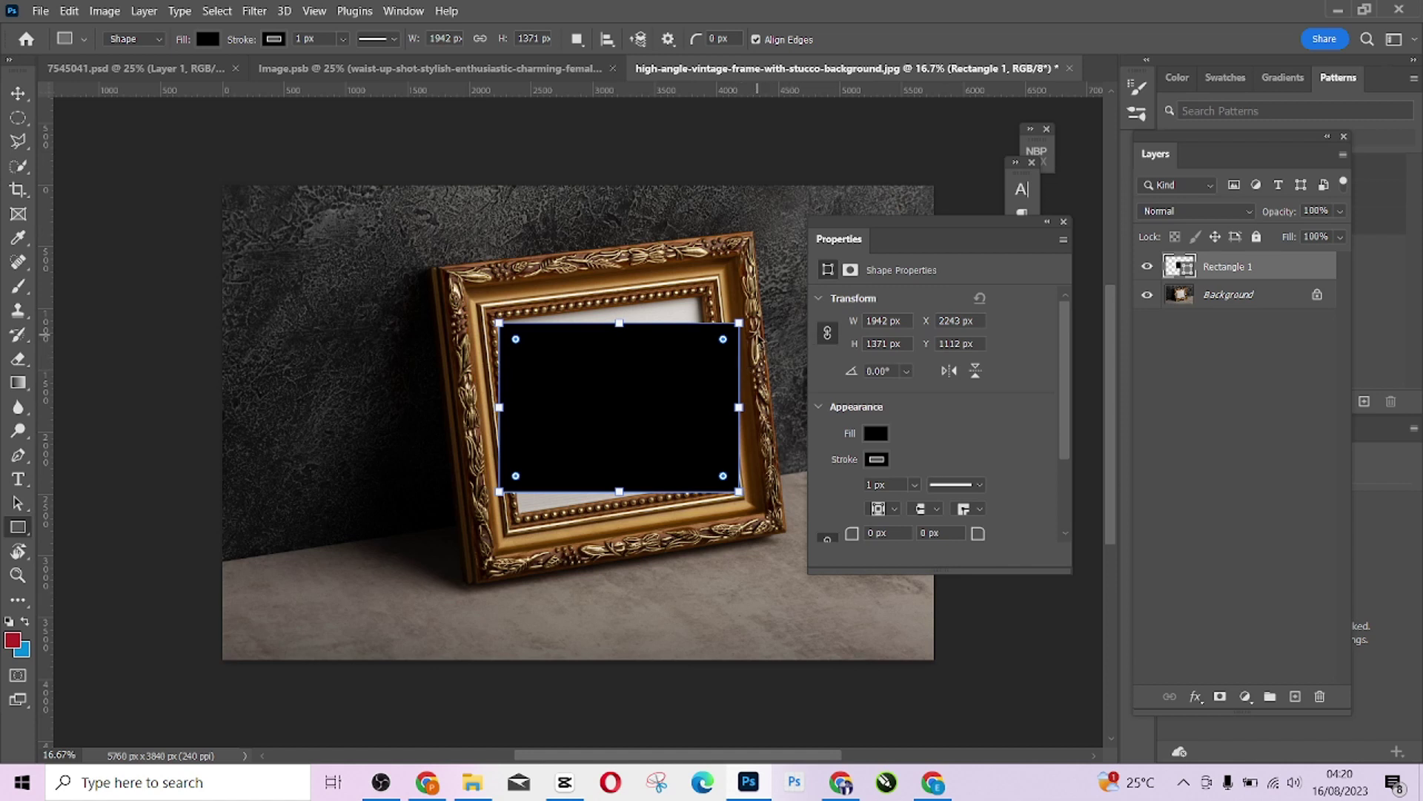
drag(739, 324, 707, 298)
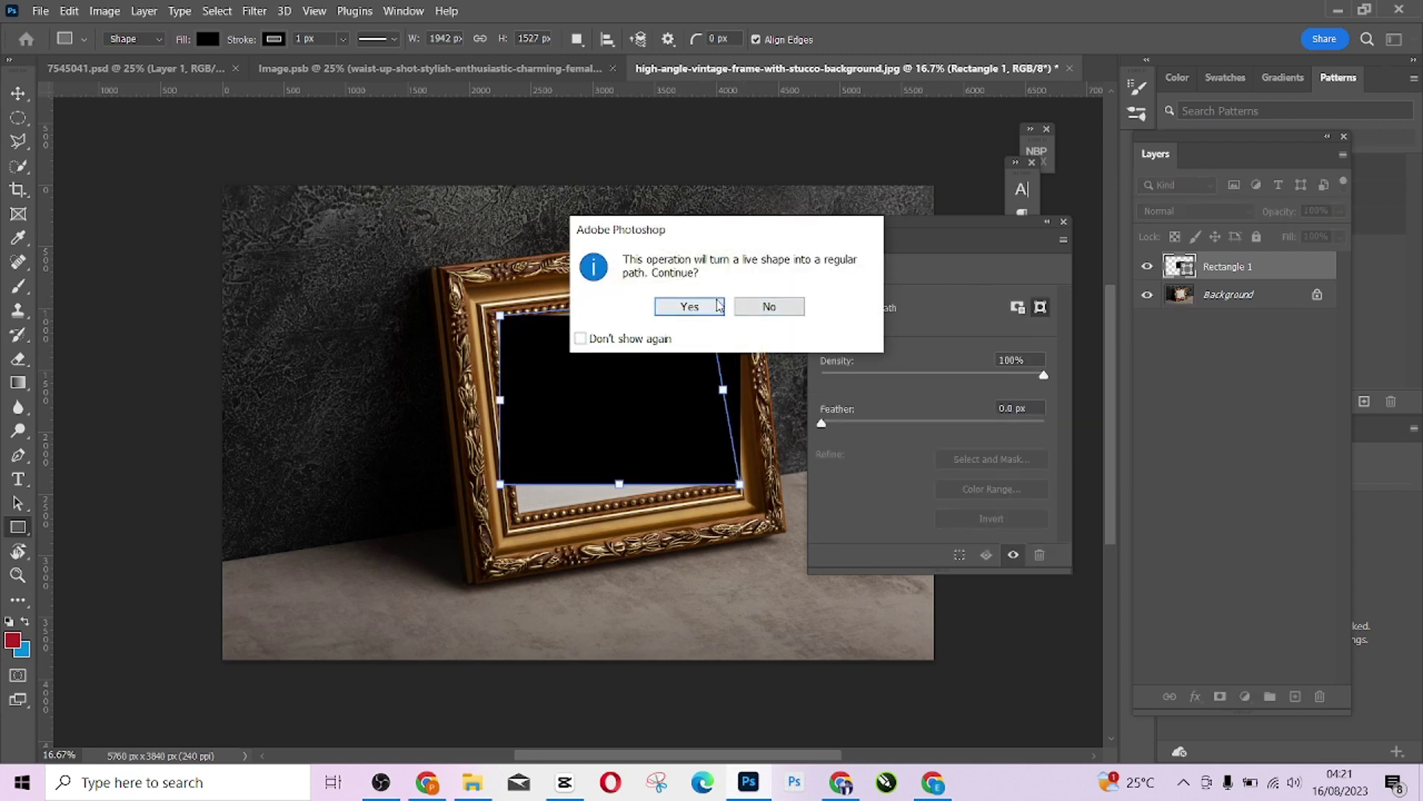
click(769, 304)
drag(743, 321, 711, 313)
click(708, 308)
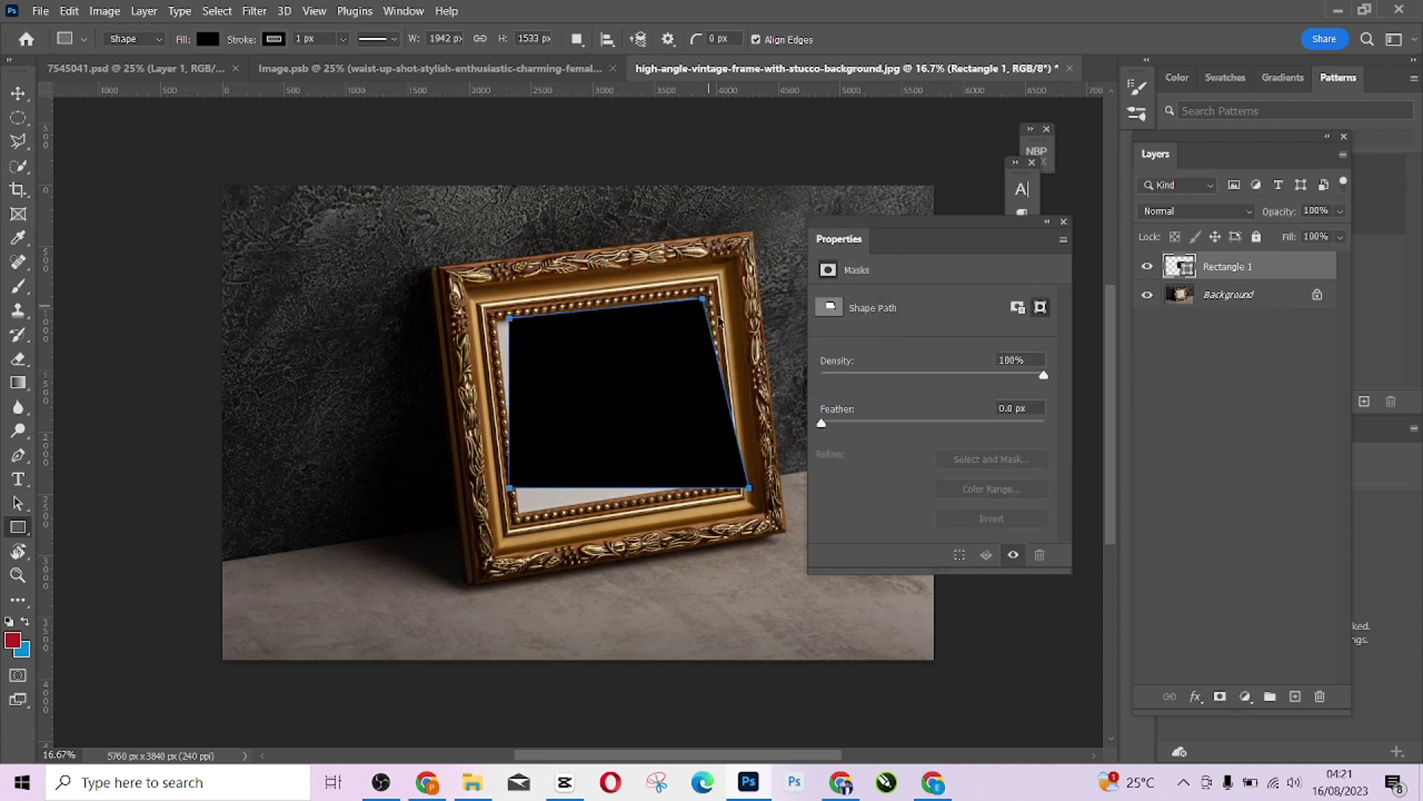
Step: Try to fit the black rectangle's other corners to the frame's blank opening, and delete the shape
drag(751, 495, 750, 488)
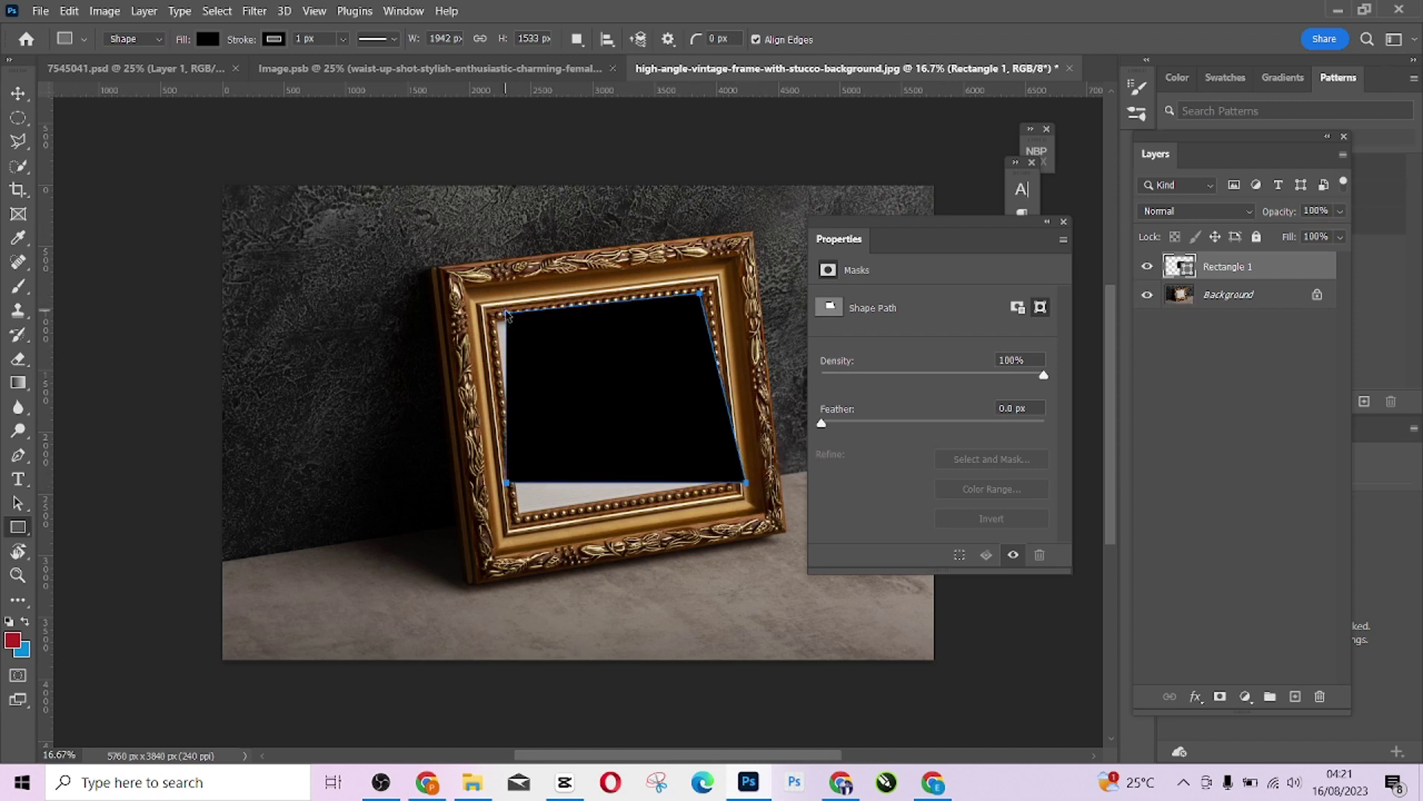
drag(508, 315, 496, 321)
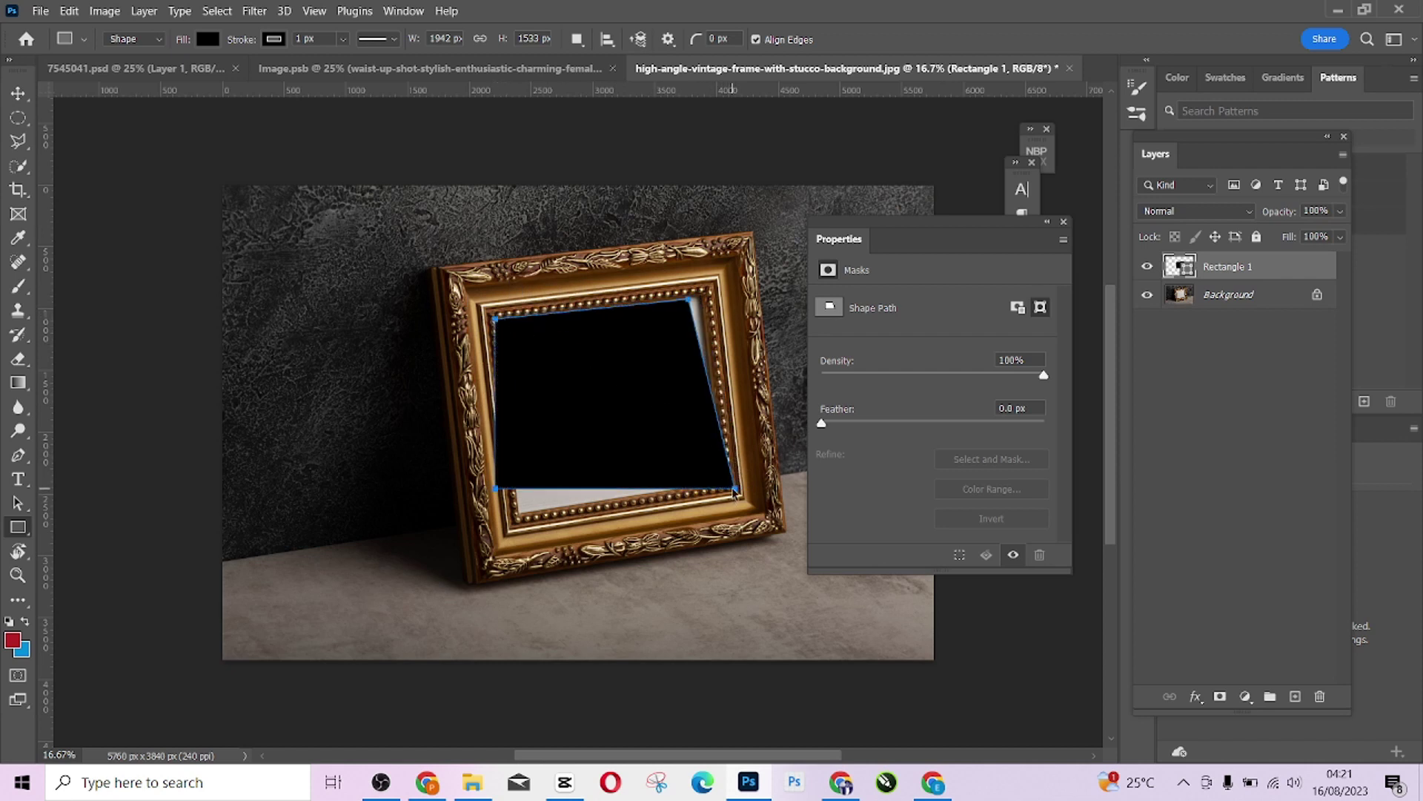
drag(736, 493, 736, 473)
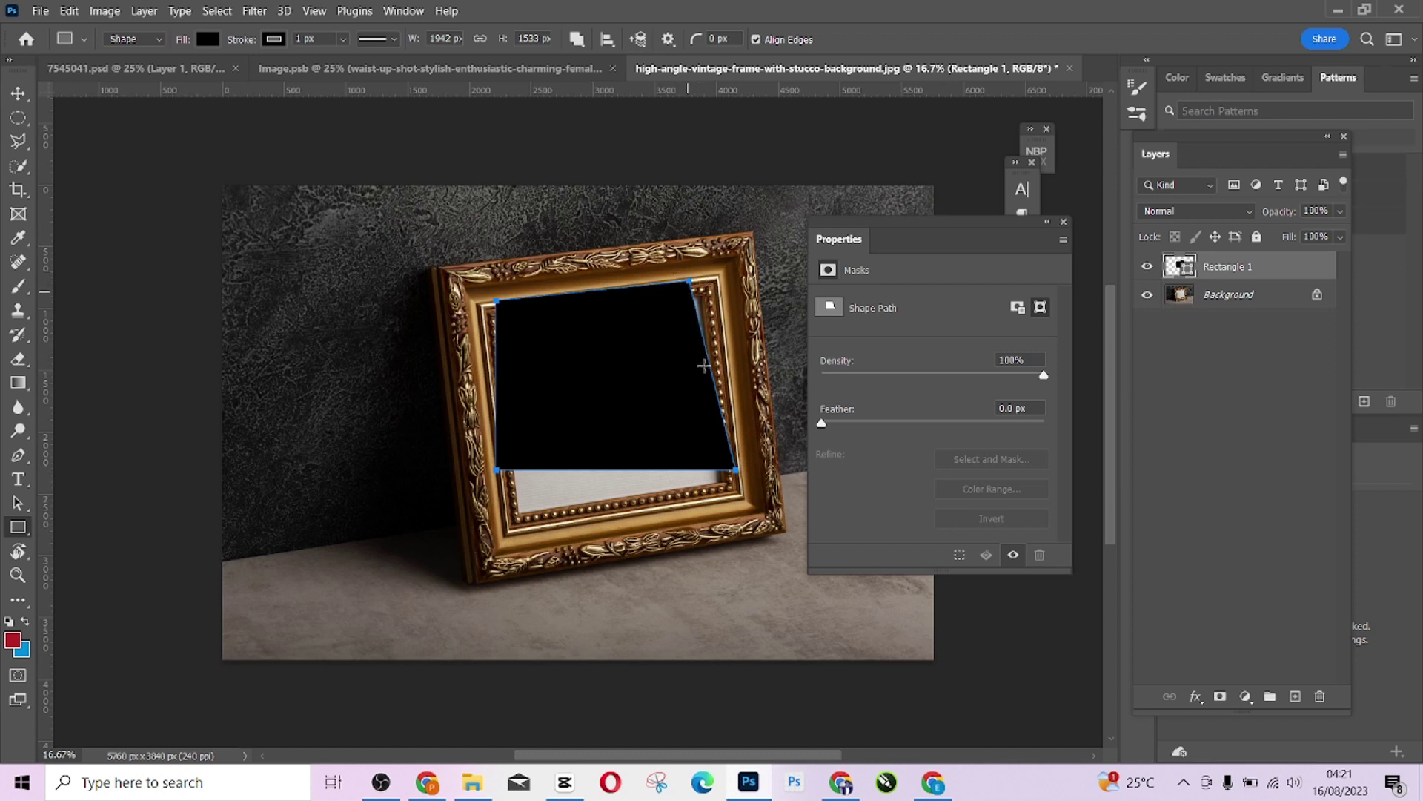
drag(738, 473, 730, 490)
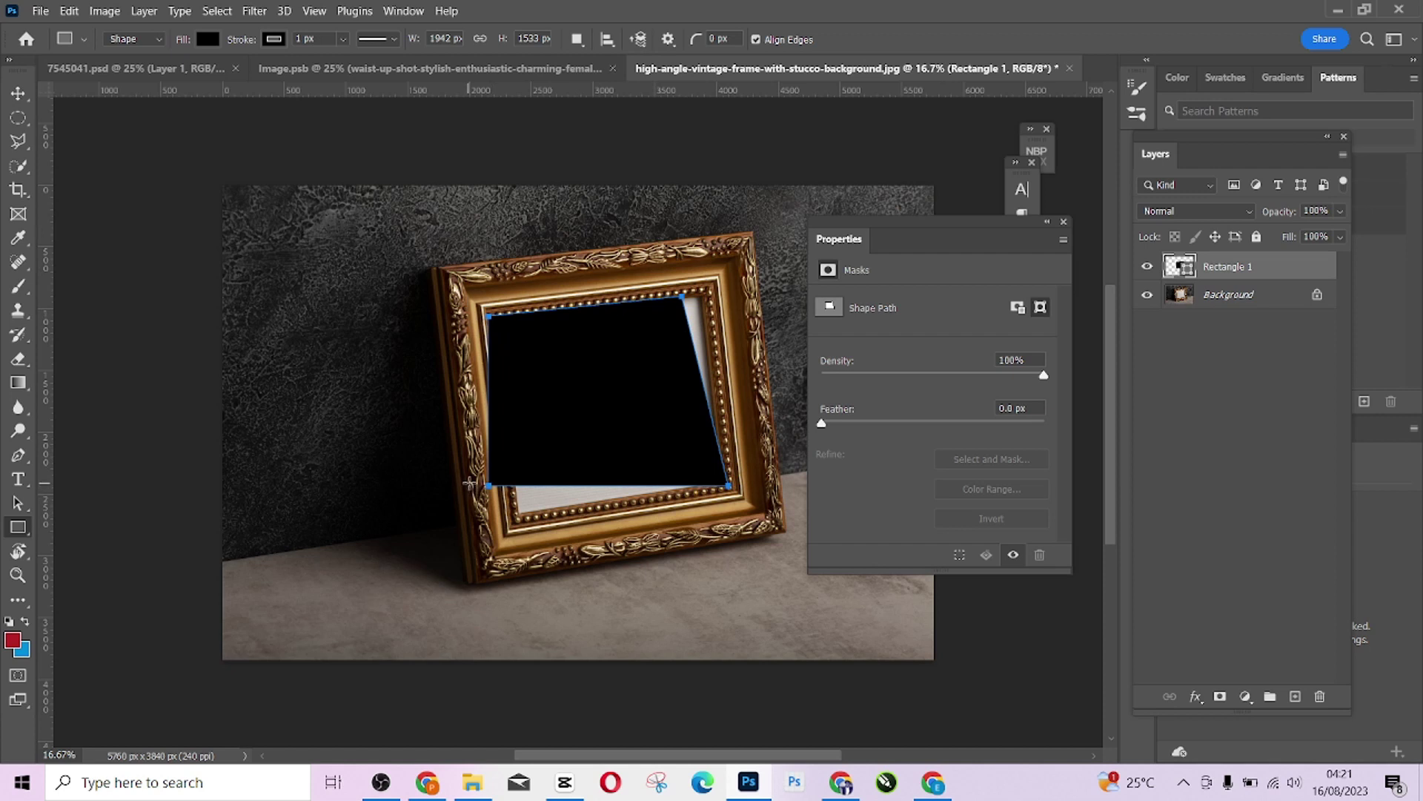
key(alt)
drag(490, 488, 511, 510)
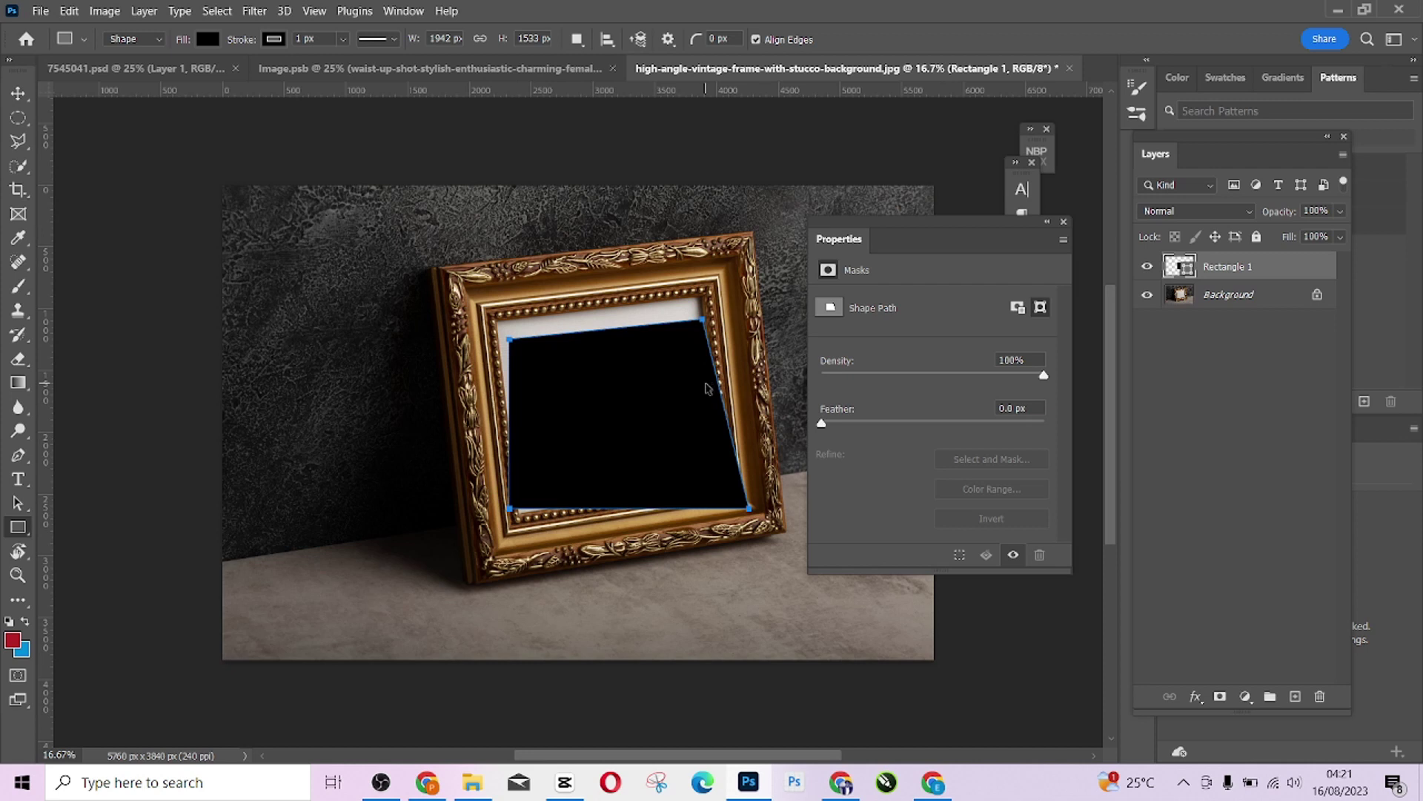
key(Delete)
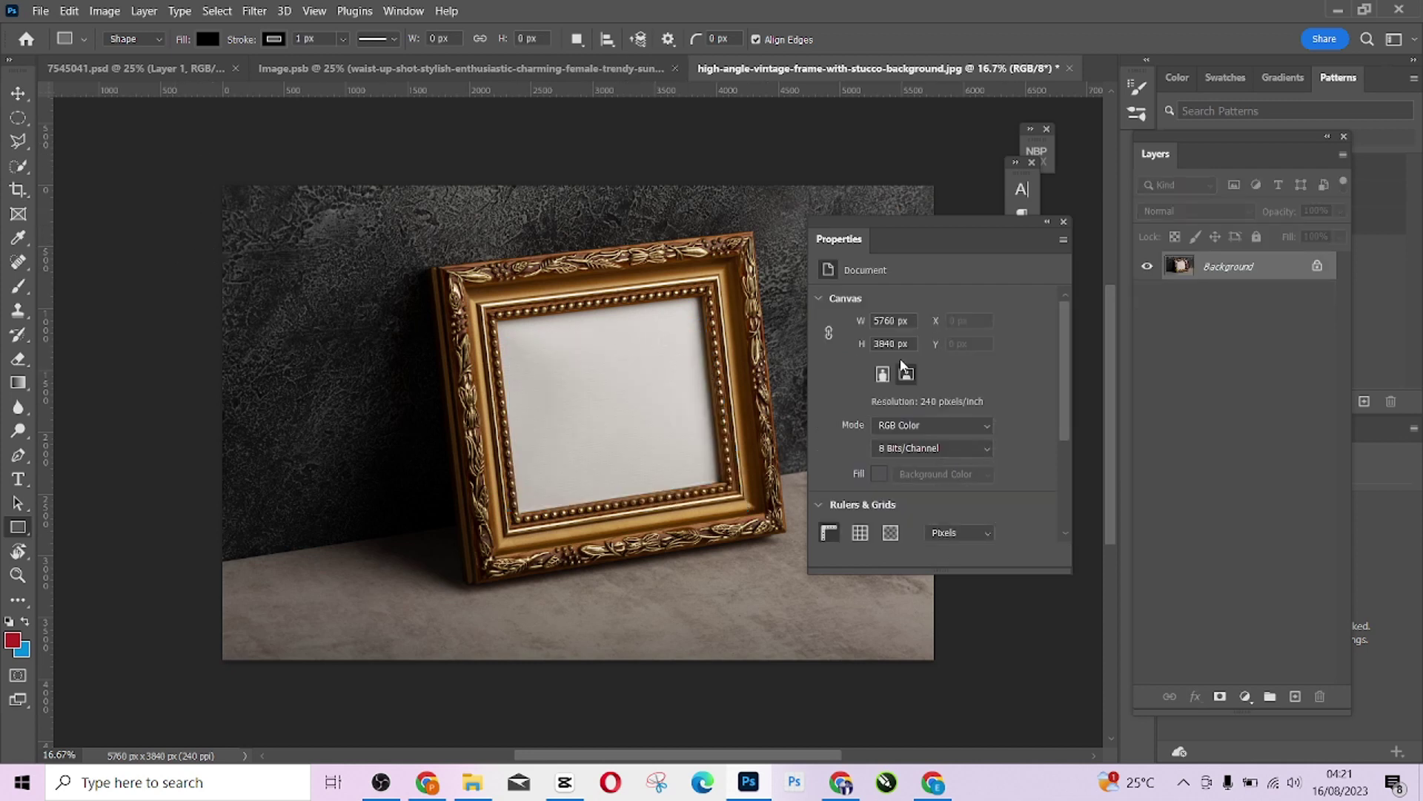
click(1064, 223)
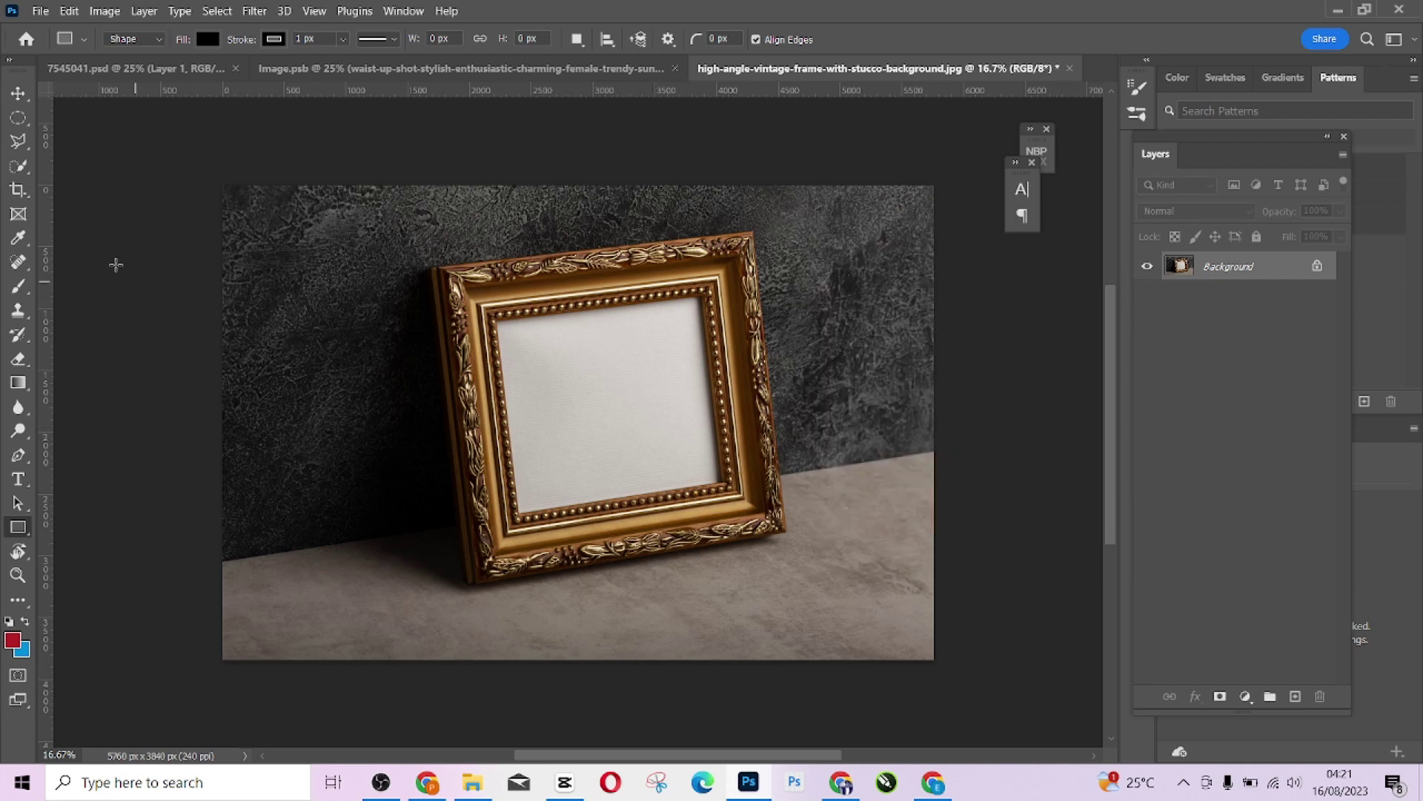
Step: Copy merged Layer 1 from 7545041.psd into the vintage-frame document, accepting the colour profile conversion
click(18, 93)
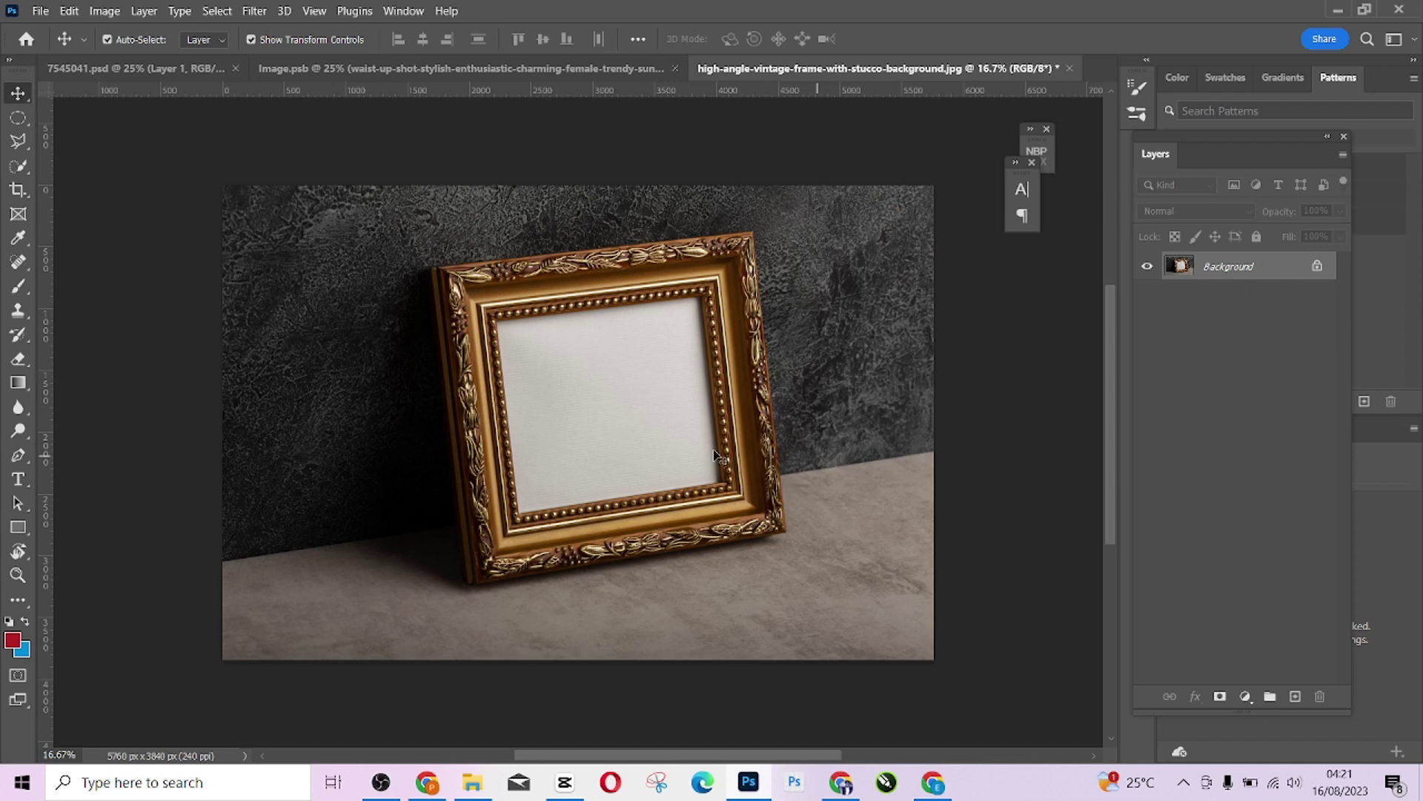
click(133, 69)
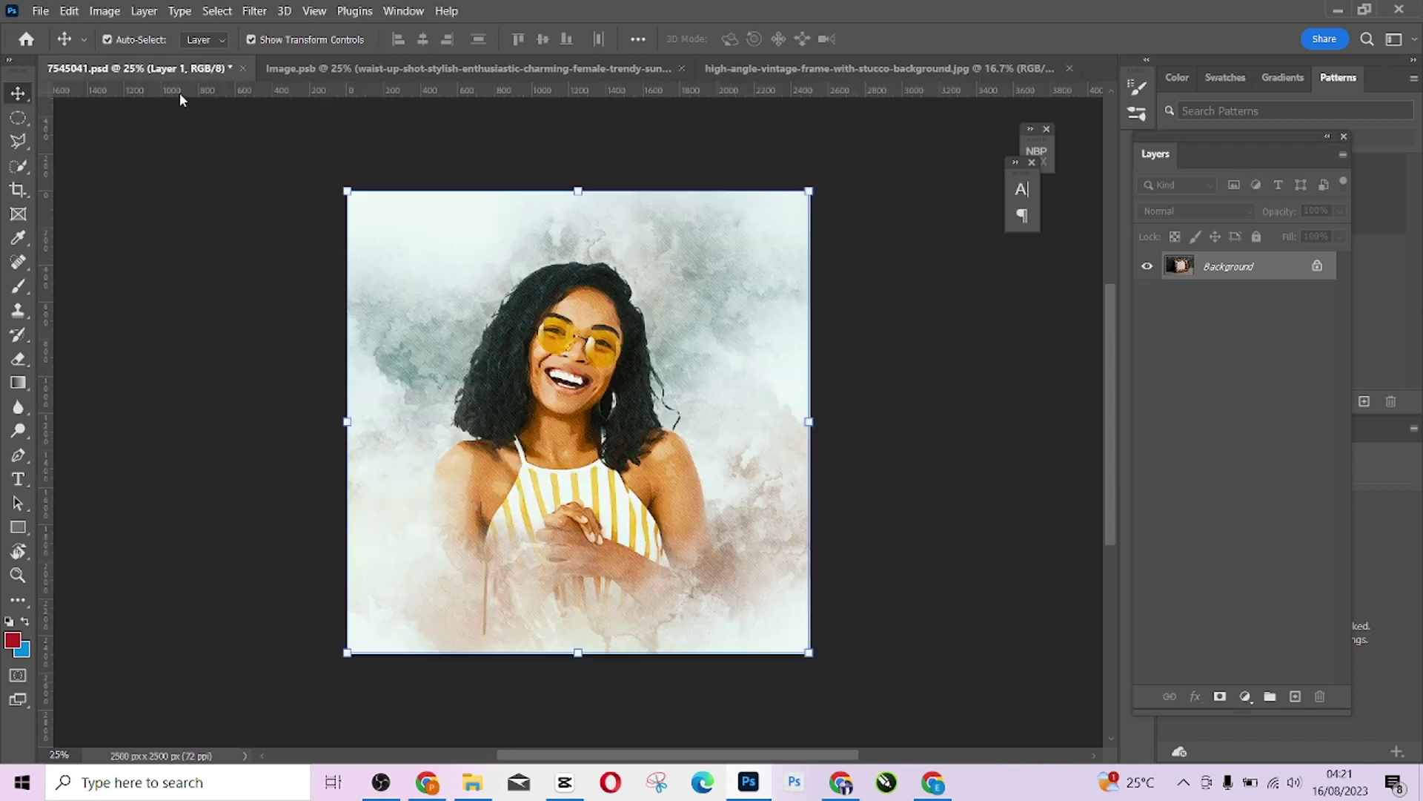
click(972, 70)
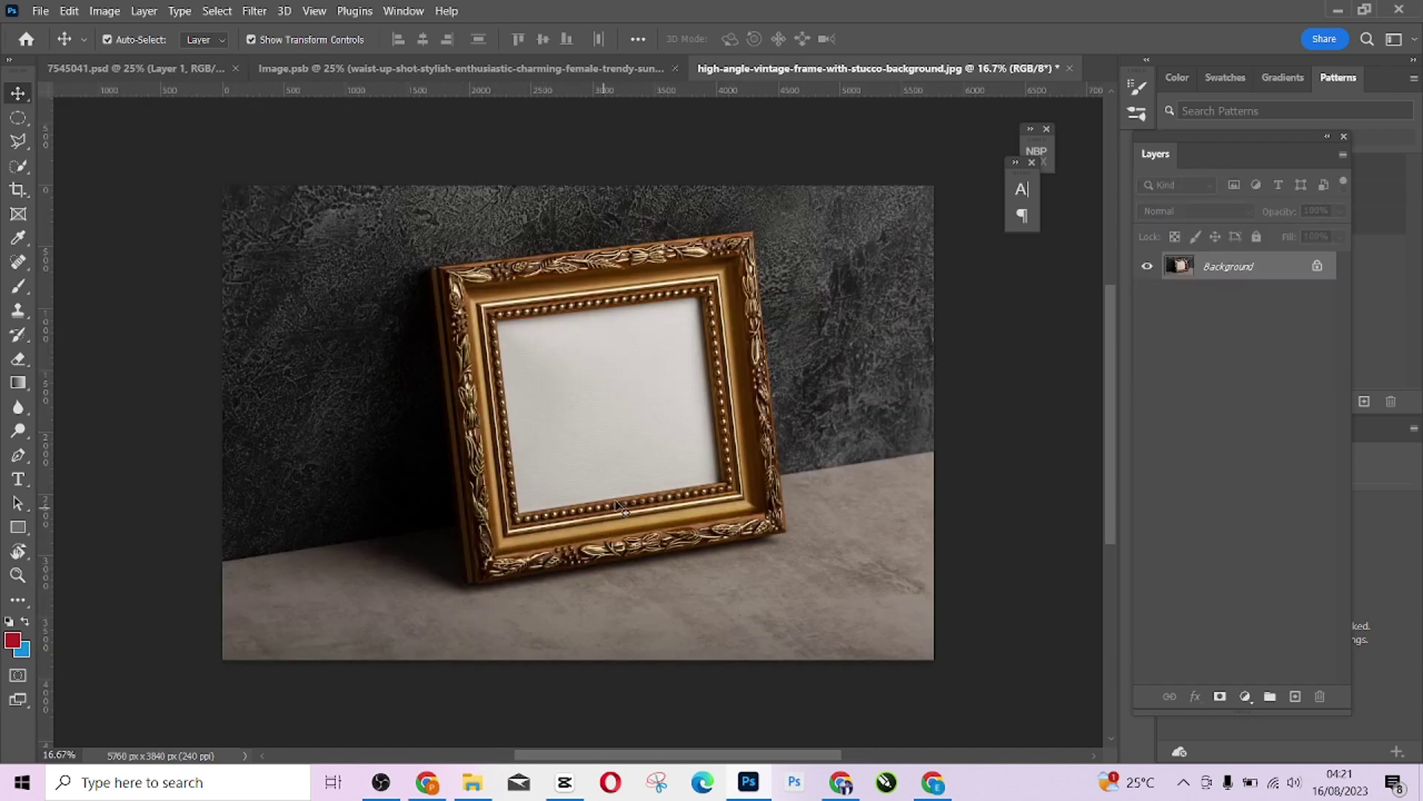
click(97, 67)
drag(101, 72, 853, 632)
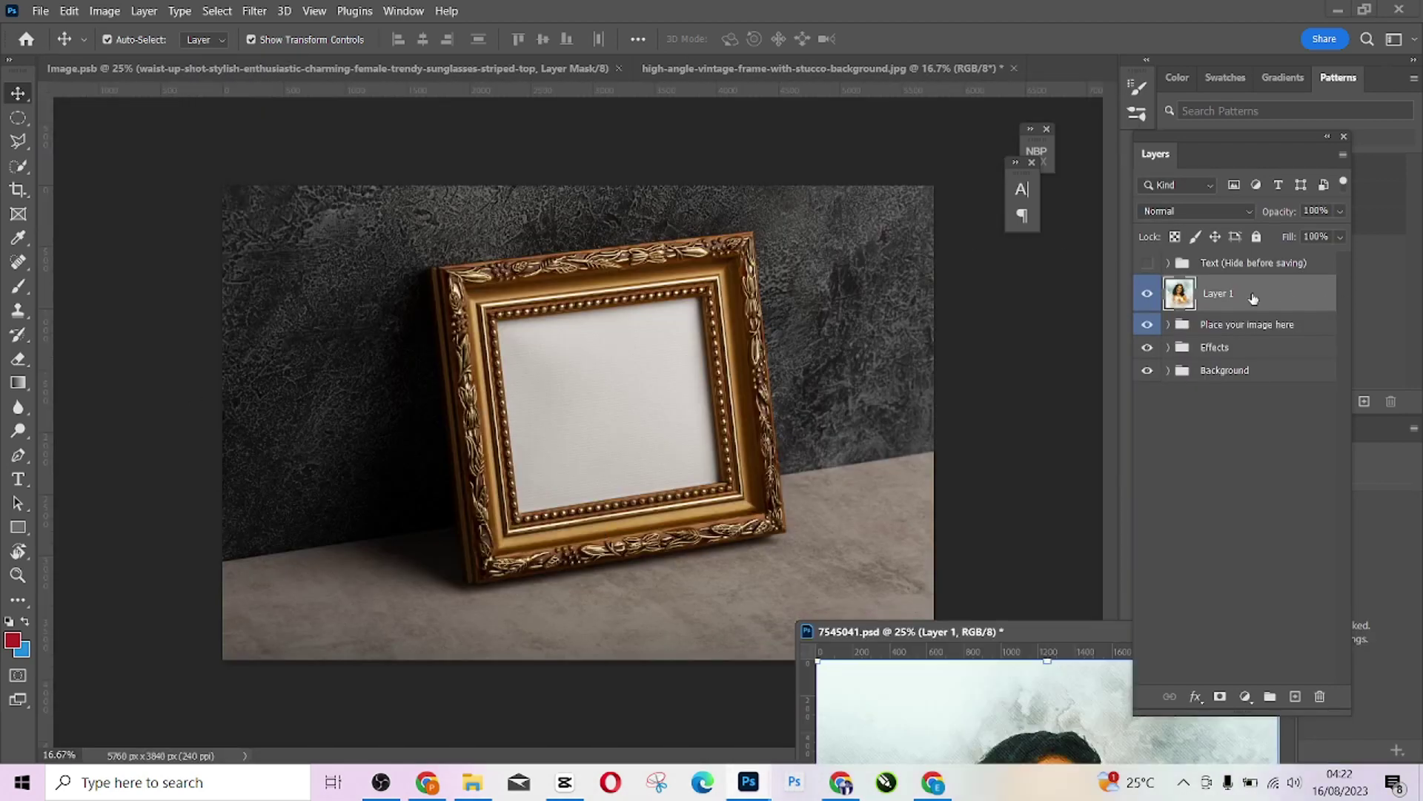
drag(1253, 297, 627, 421)
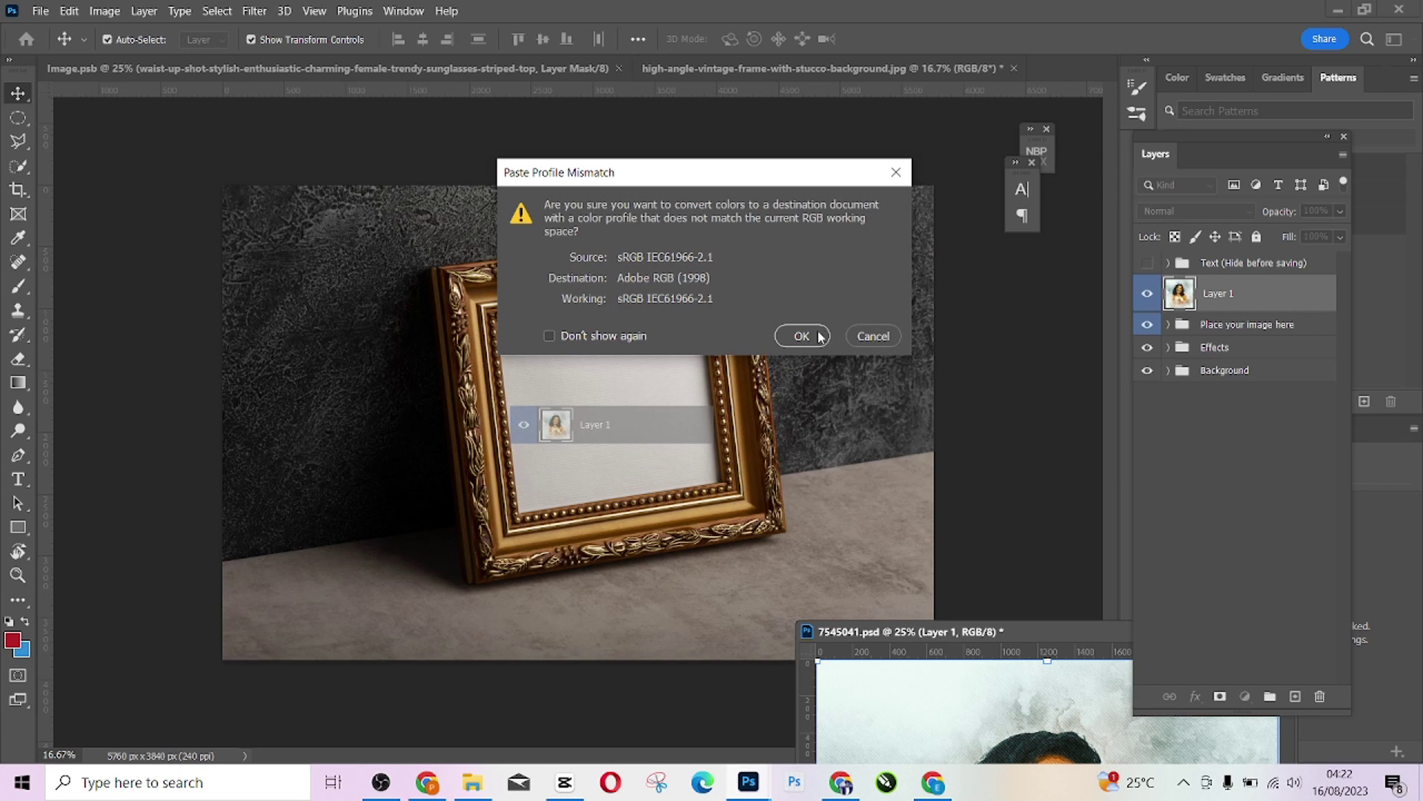
click(803, 336)
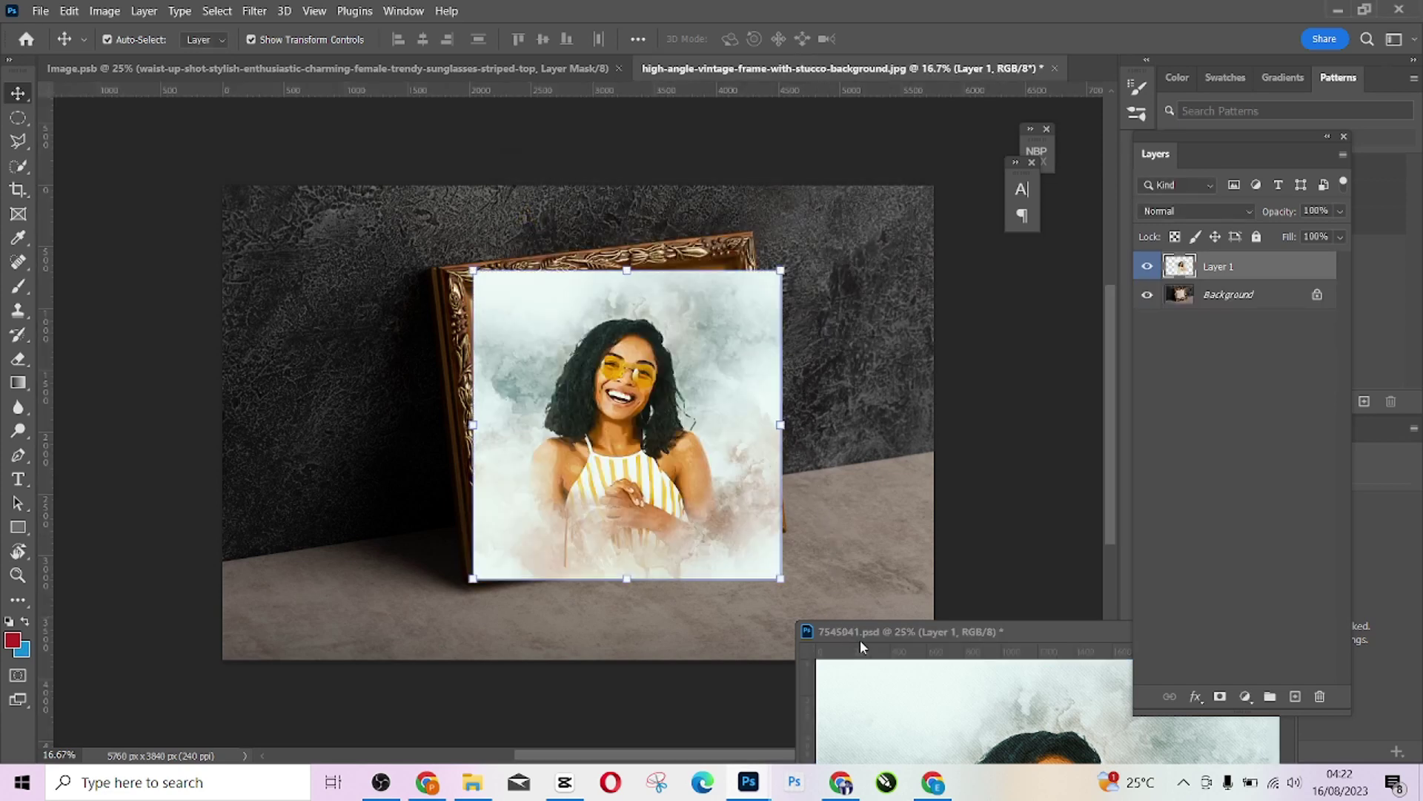
Step: Dock the floating 7545041.psd window back among the open documents and return to the vintage-frame image
drag(862, 629, 155, 56)
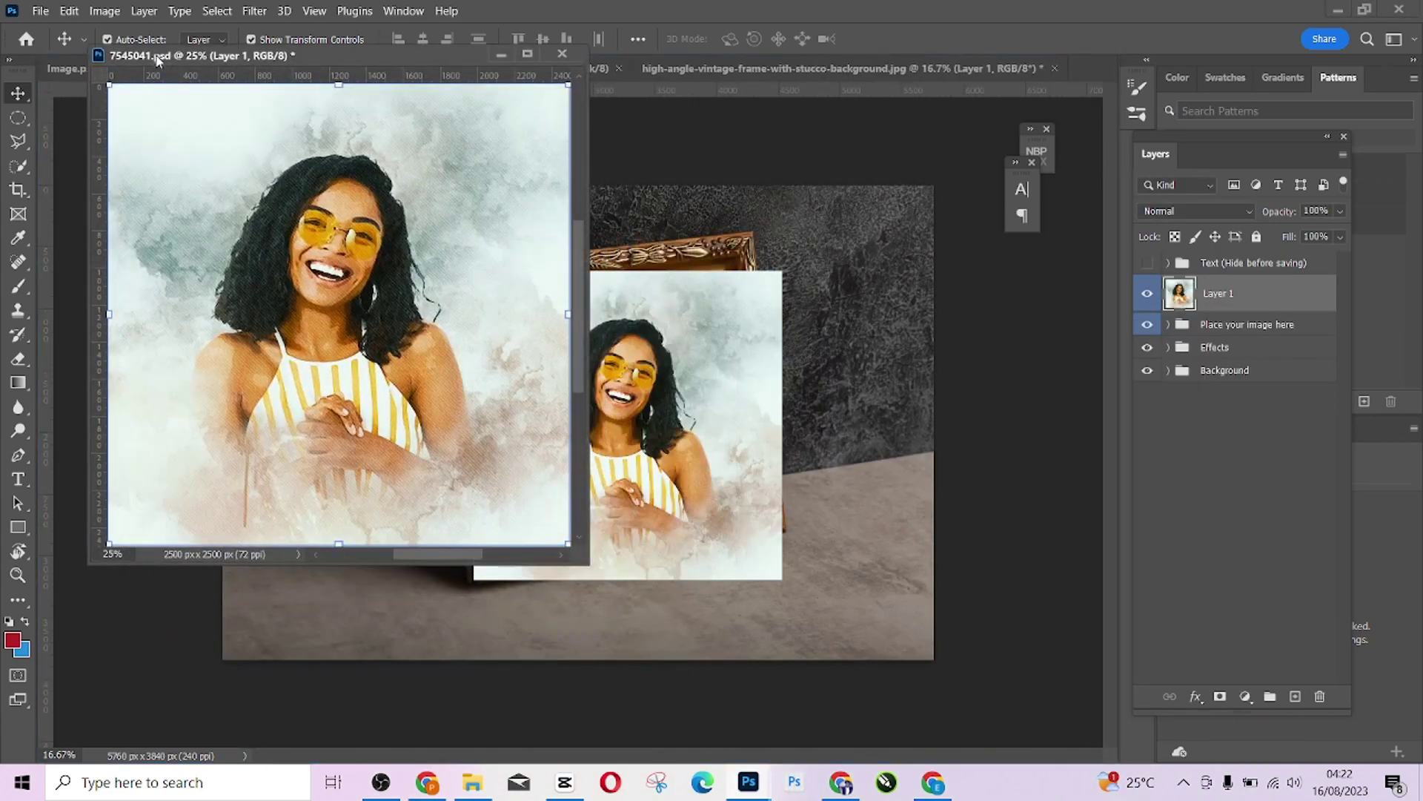
drag(241, 54, 242, 66)
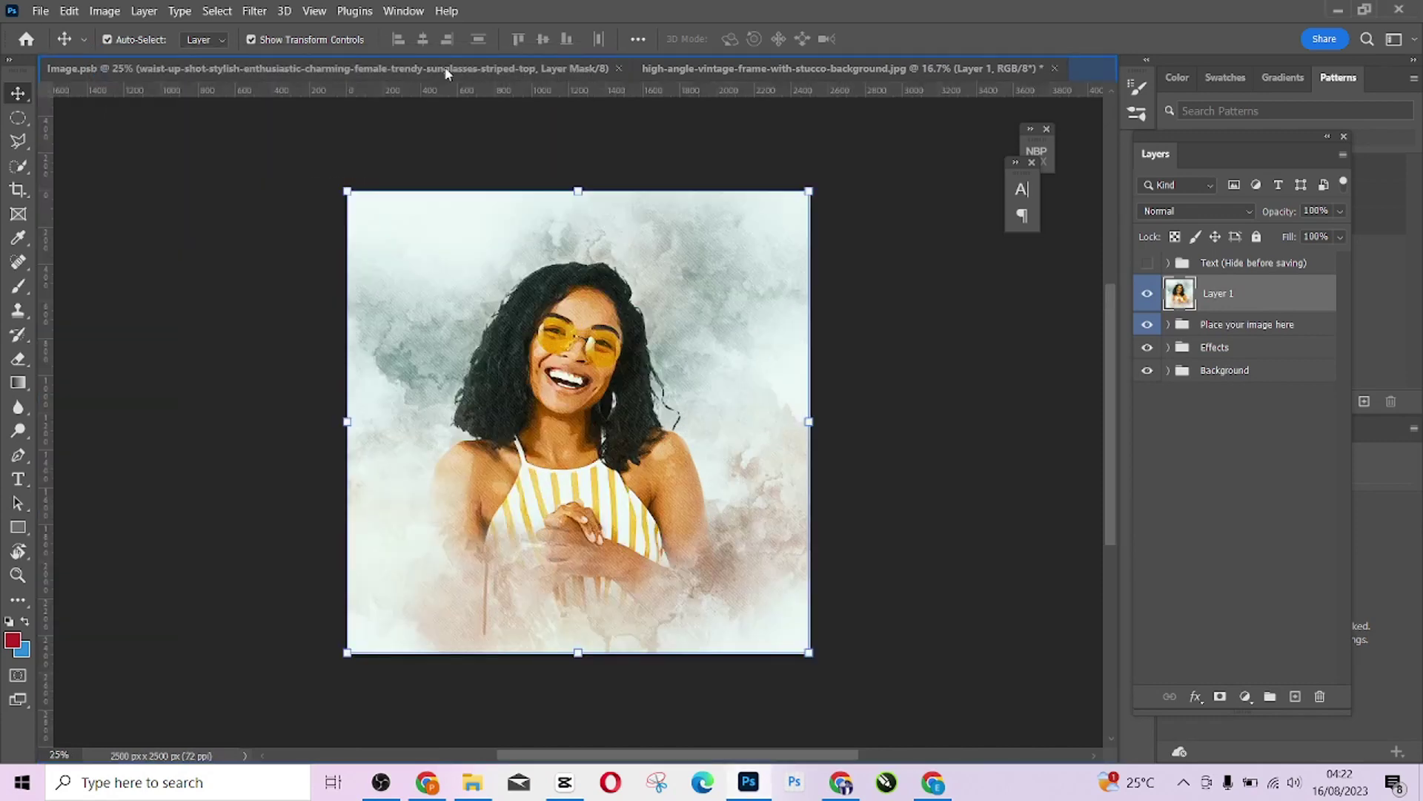
click(669, 67)
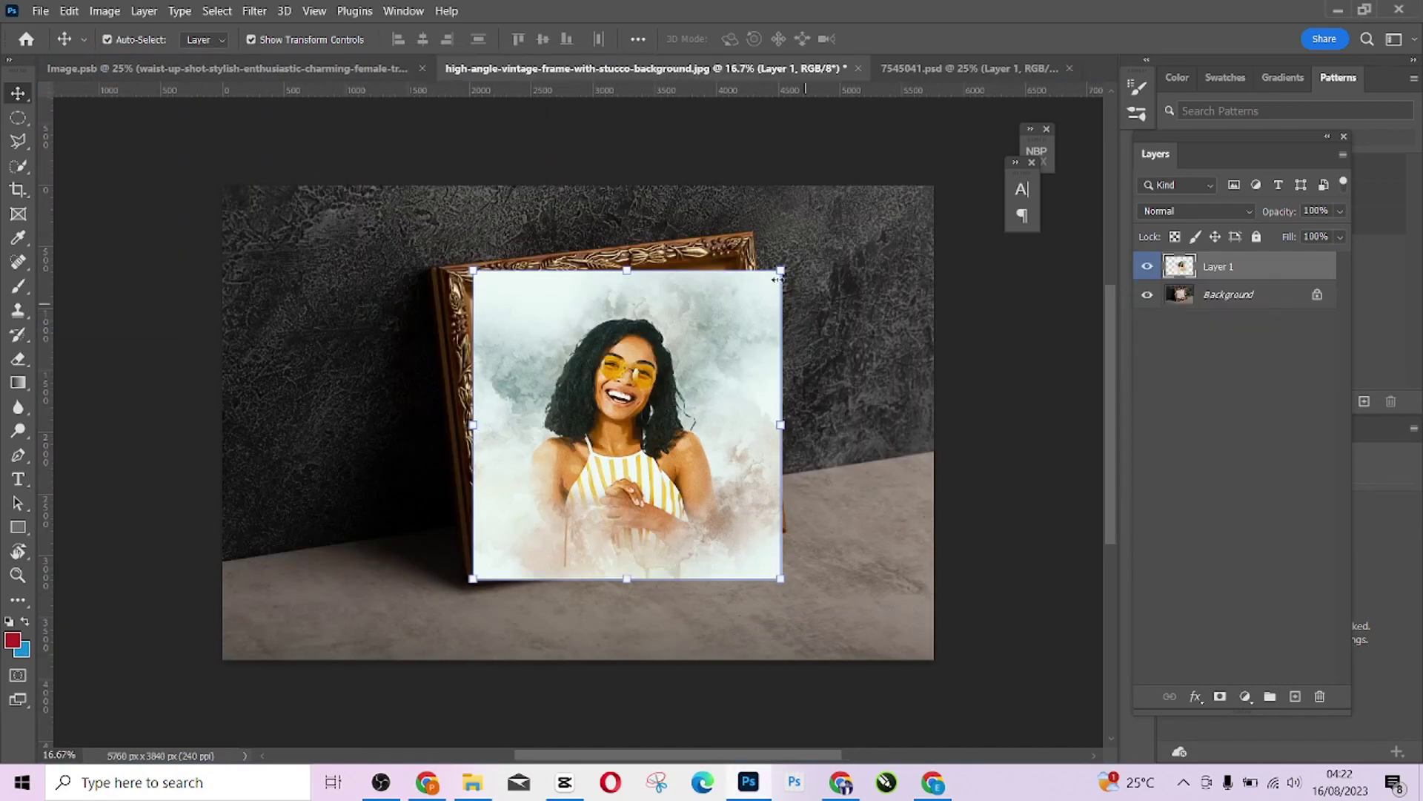
Step: Distort the watercolor portrait's four corners to fit the frame's blank opening and apply the transformation
drag(780, 278, 713, 281)
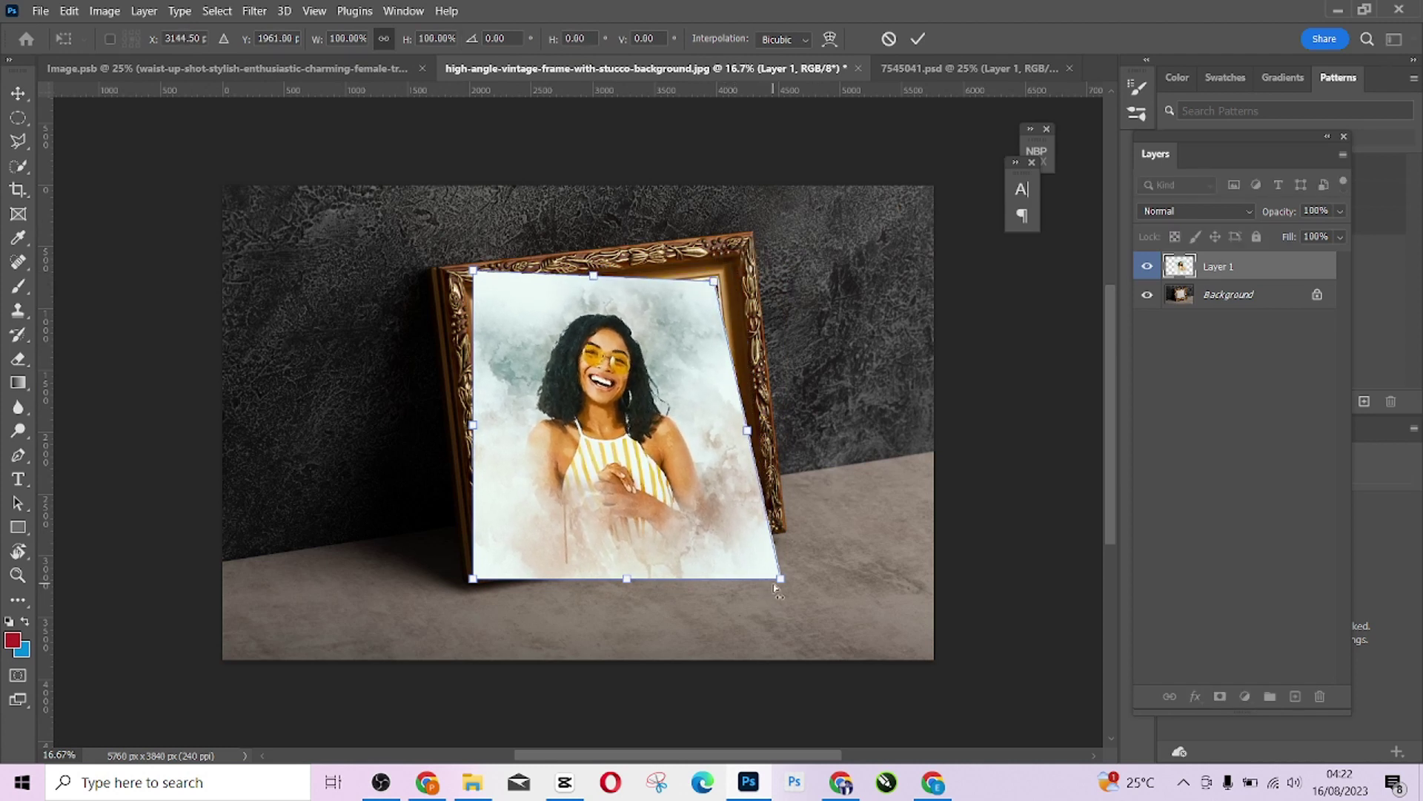
drag(784, 585, 722, 486)
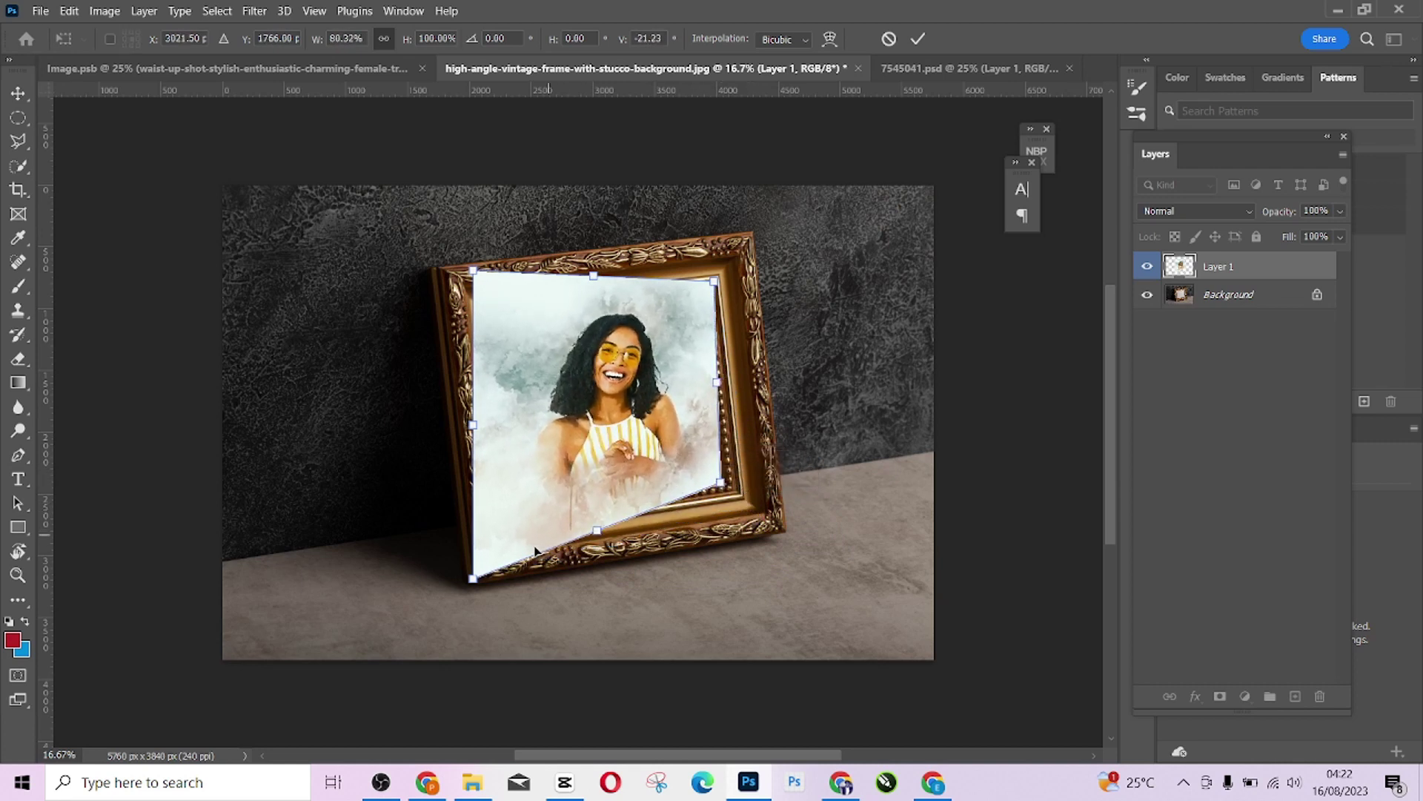
drag(473, 579, 513, 516)
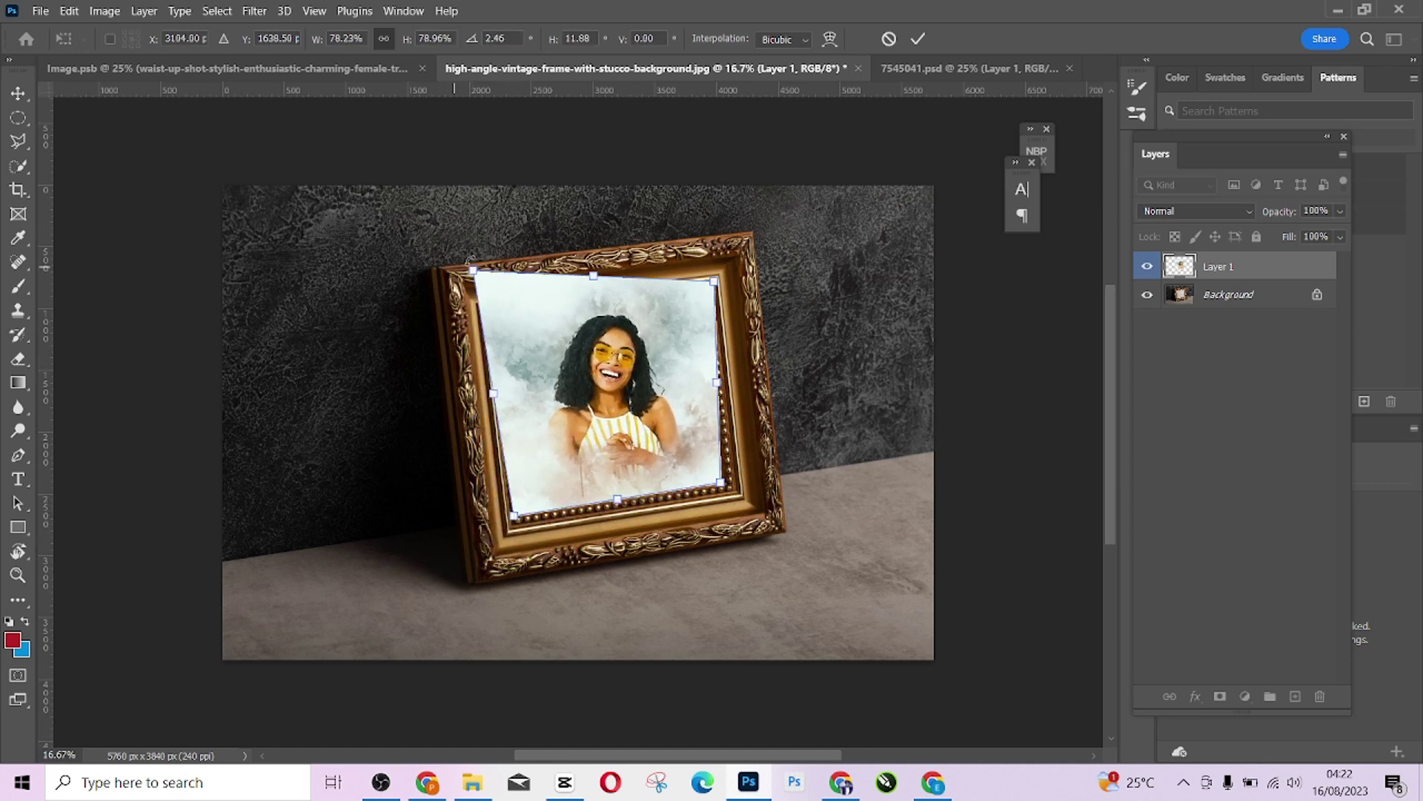
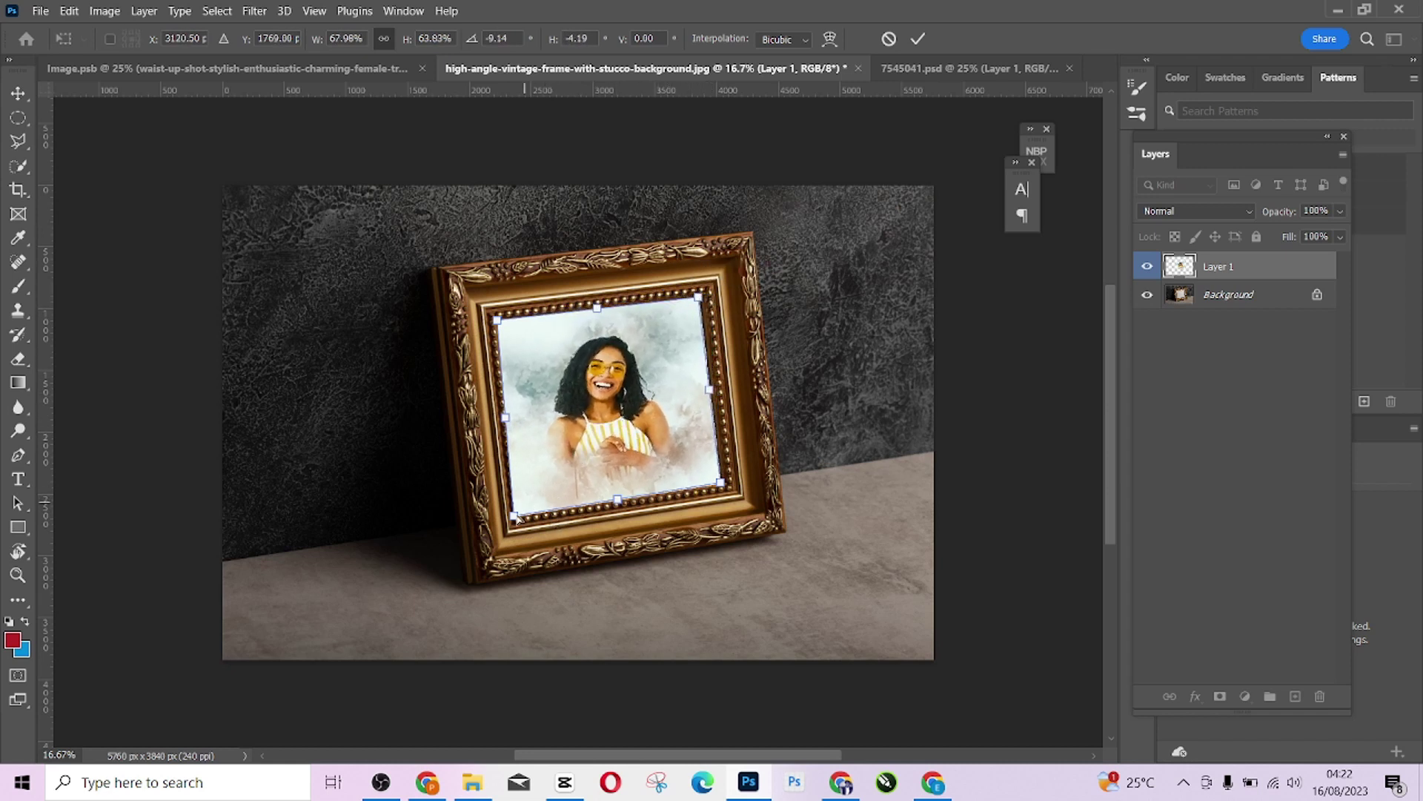
drag(517, 517, 521, 520)
click(917, 38)
Step: Refine the portrait's lower corners with a slight second distortion against the frame's inner edge, and apply it
key(ctrl+plus)
key(ctrl+plus)
click(615, 487)
drag(469, 569, 459, 559)
drag(792, 565, 790, 563)
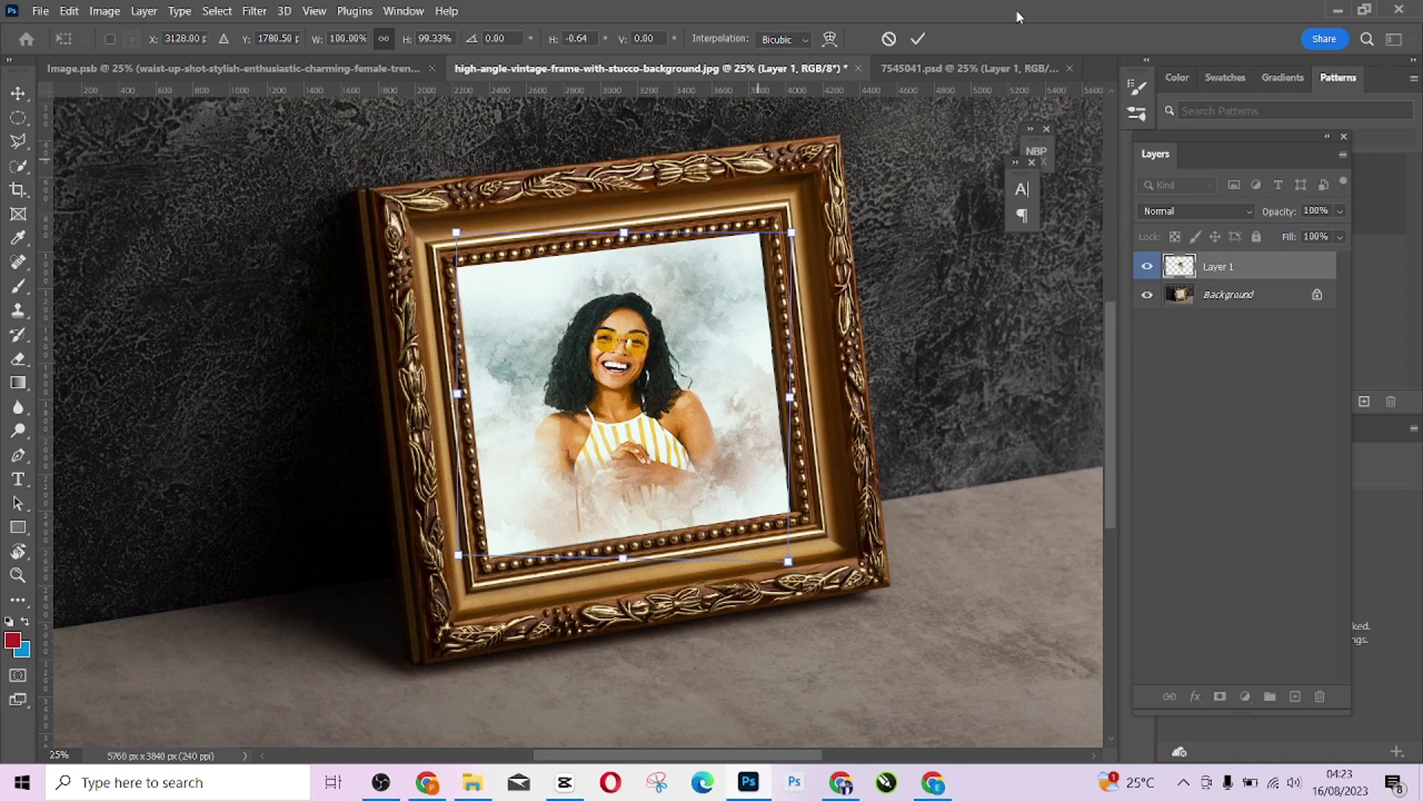
click(918, 38)
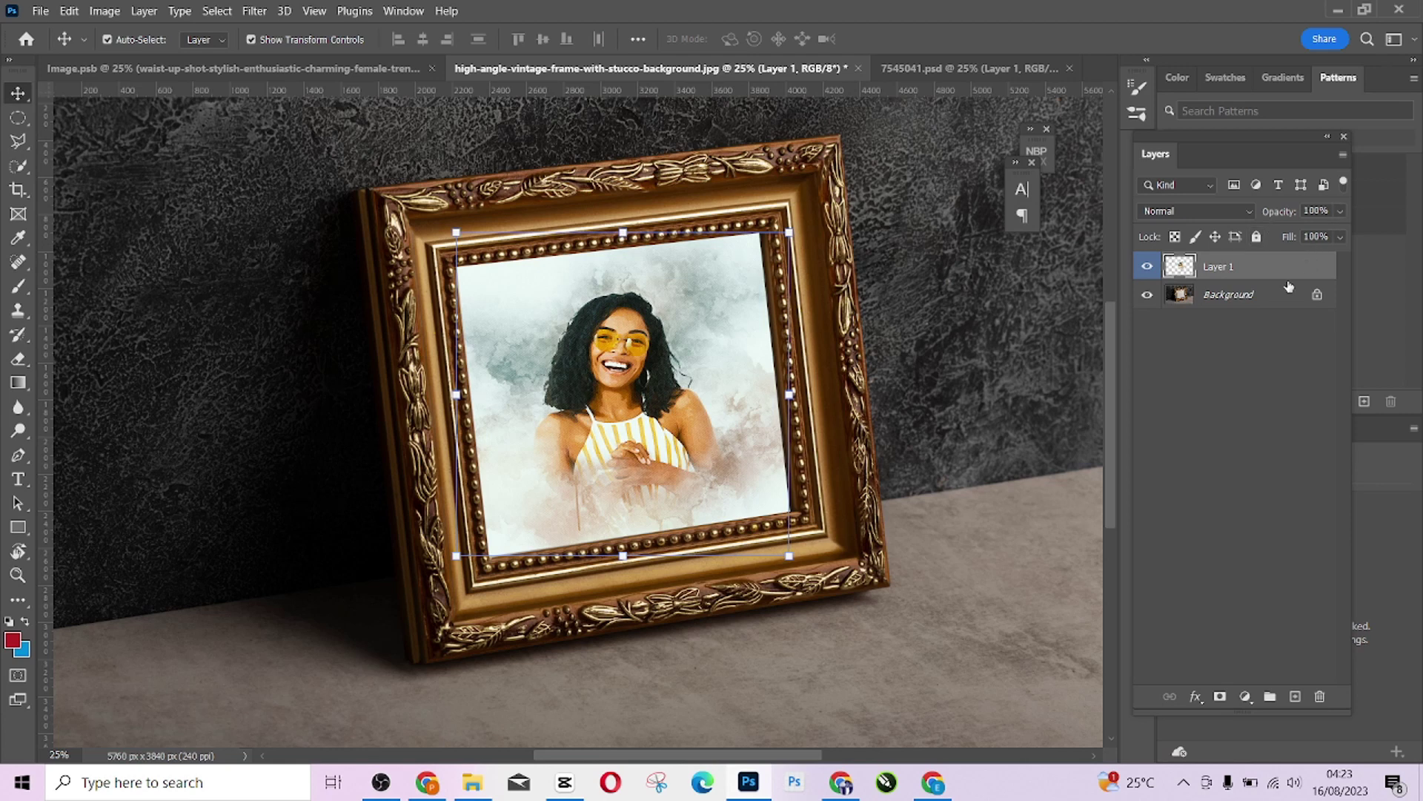
Step: Try Layer 1 at about 52% opacity, and restore it to 100%
click(1340, 210)
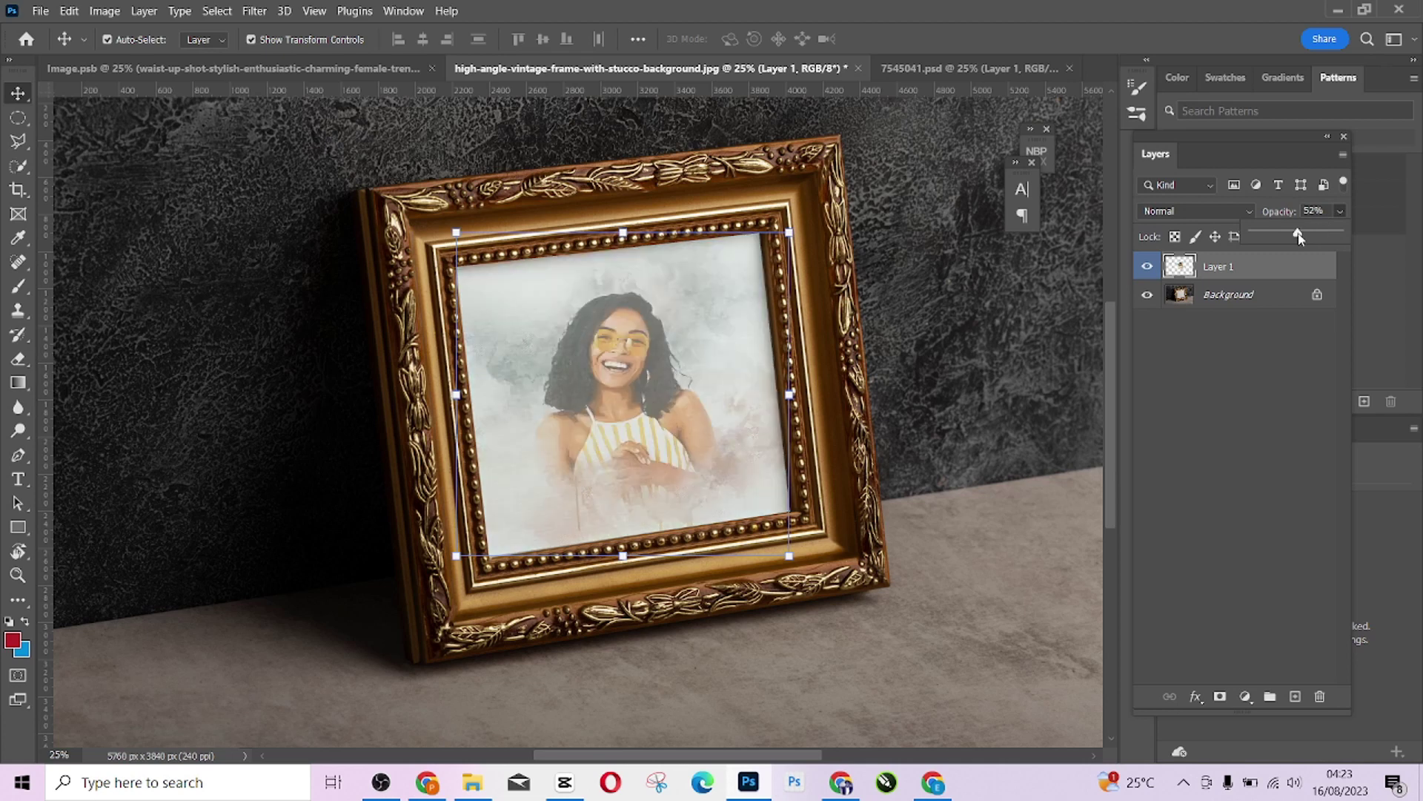
drag(1299, 236, 1360, 227)
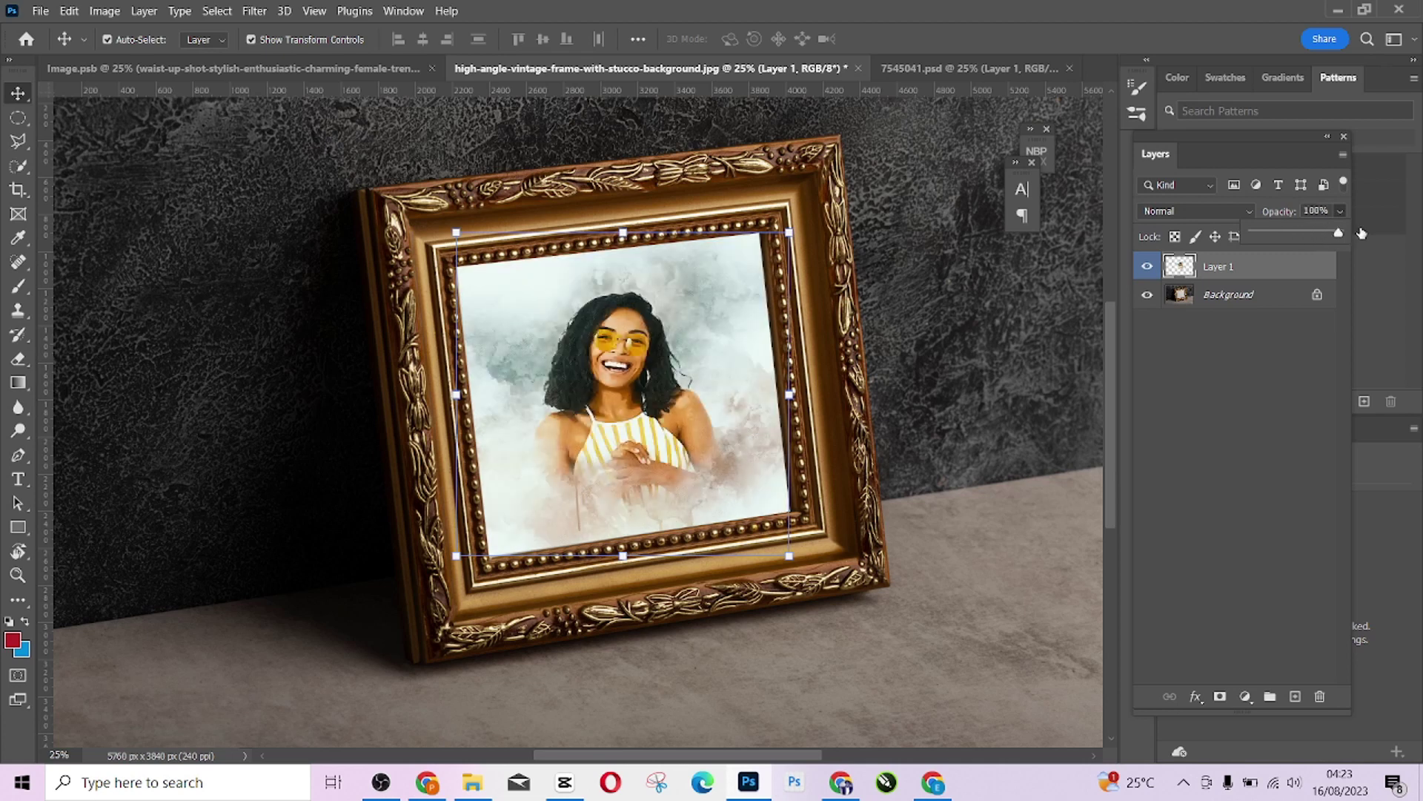
click(1299, 273)
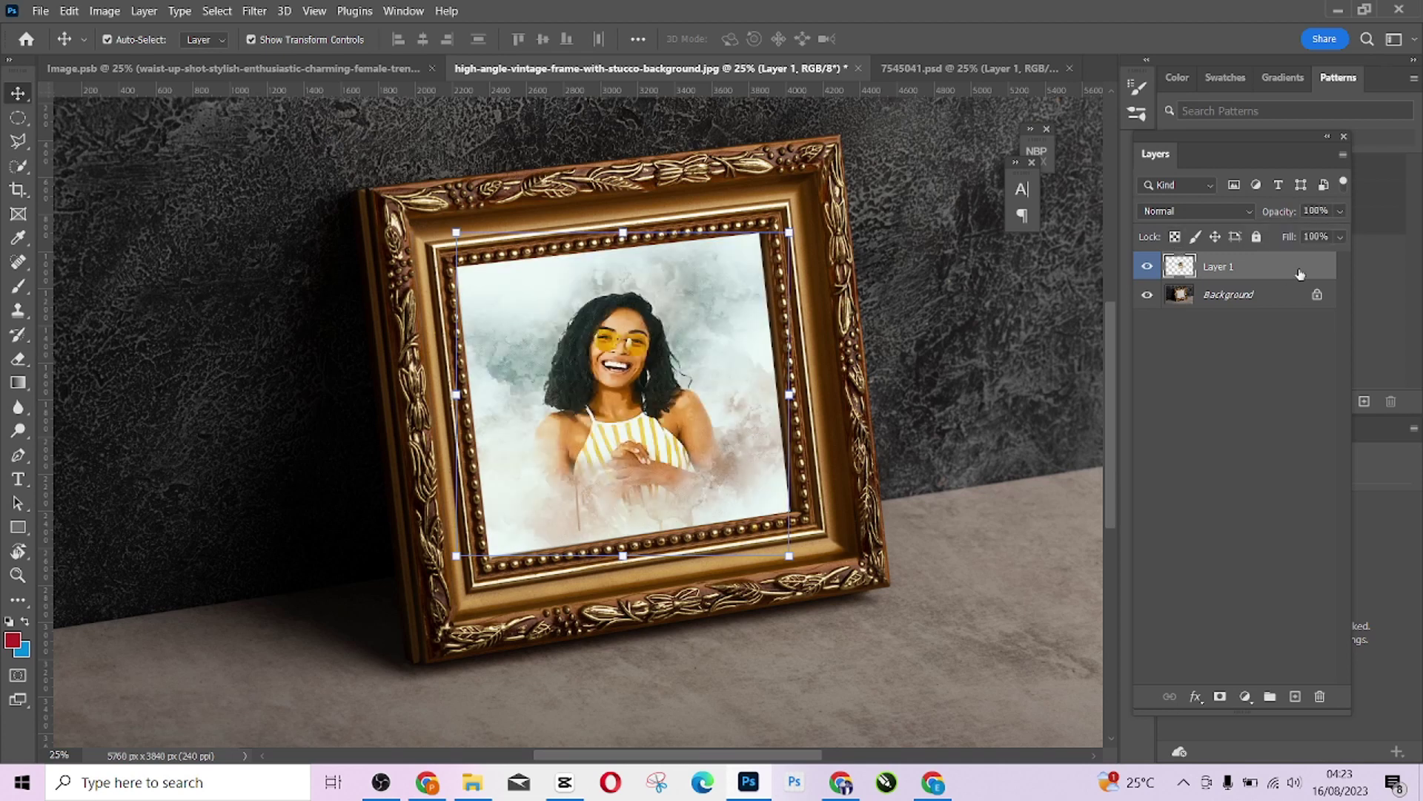
double_click(1279, 273)
drag(699, 286, 1151, 179)
drag(908, 176, 303, 161)
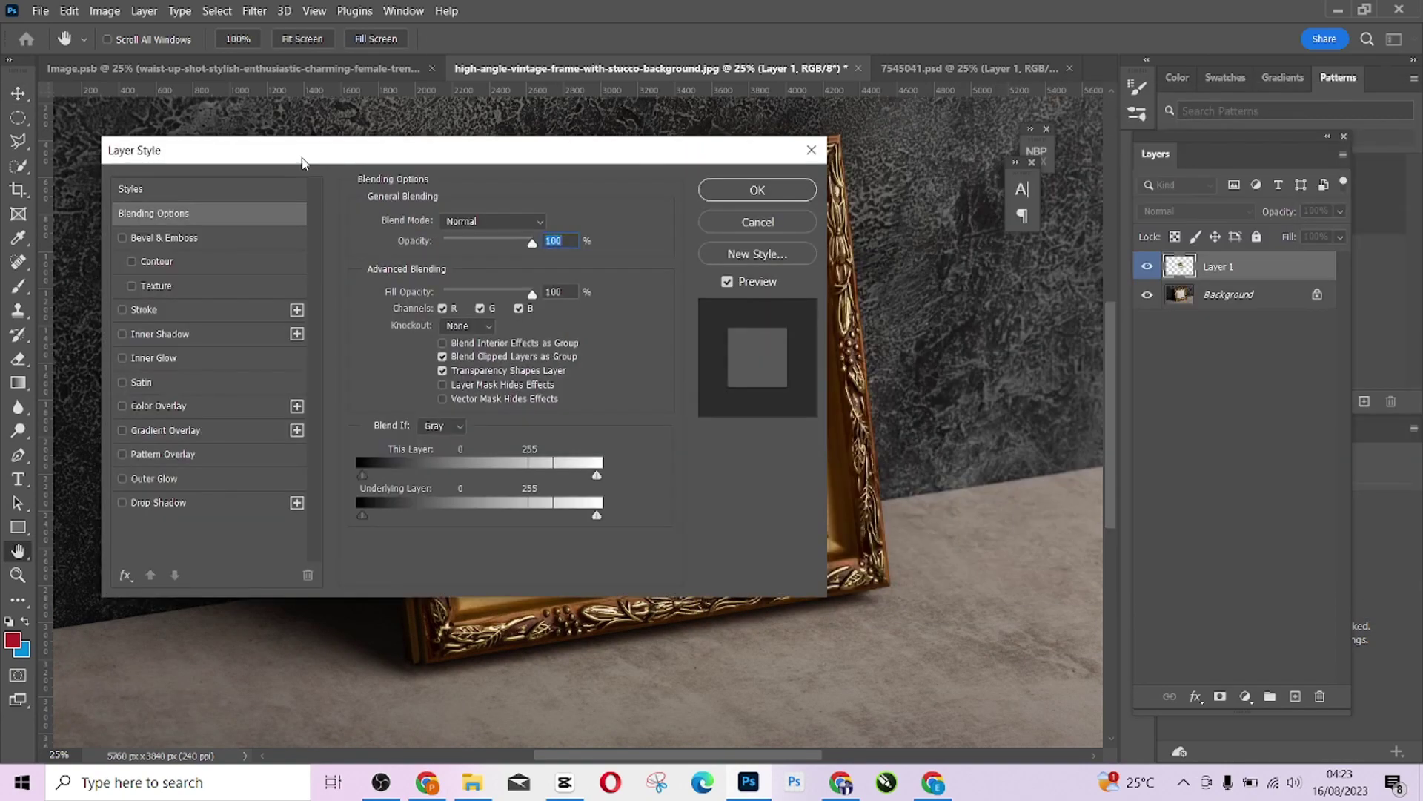
click(741, 213)
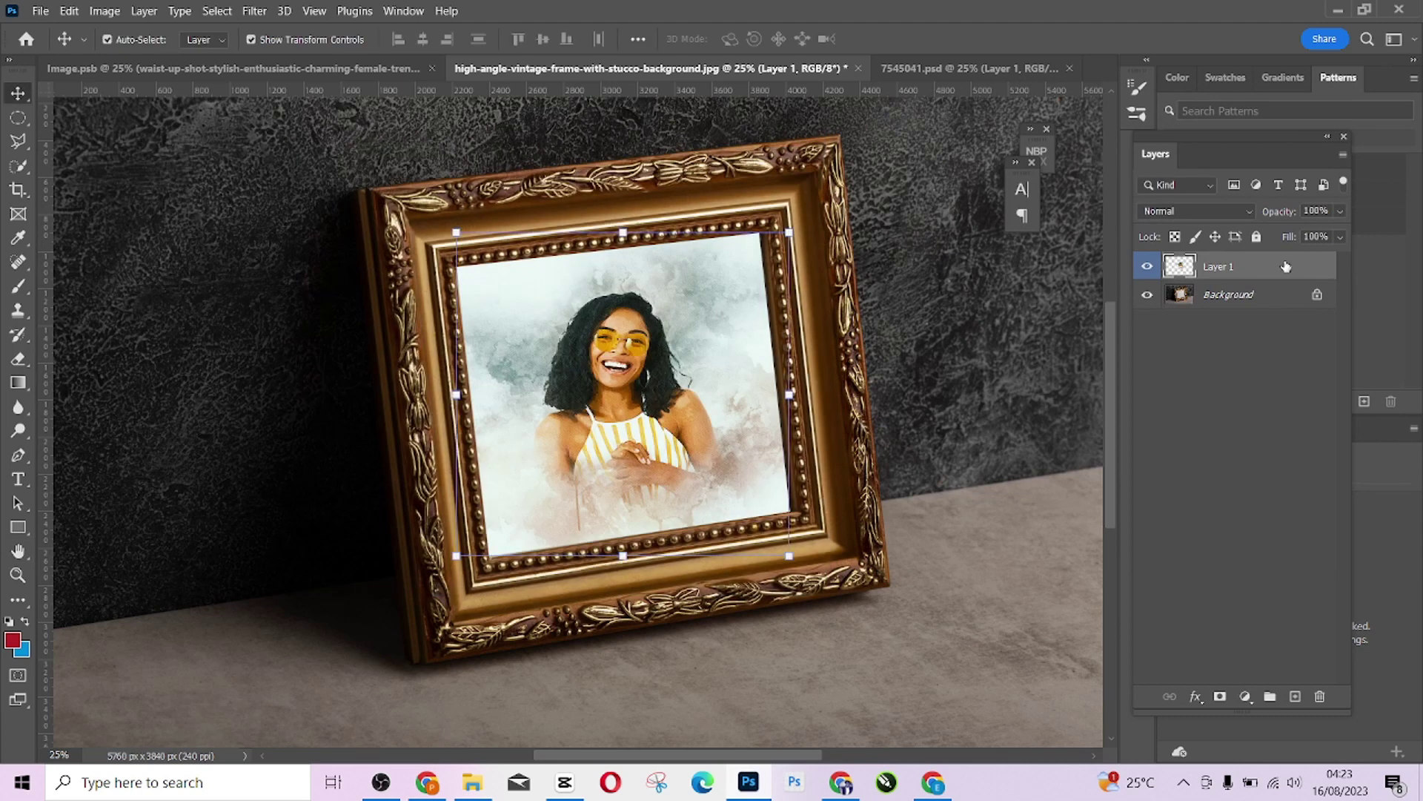
Step: Enable an Inner Shadow in Layer 1's layer style and show its settings, keeping the artwork in view
double_click(1286, 266)
drag(547, 163, 1384, 108)
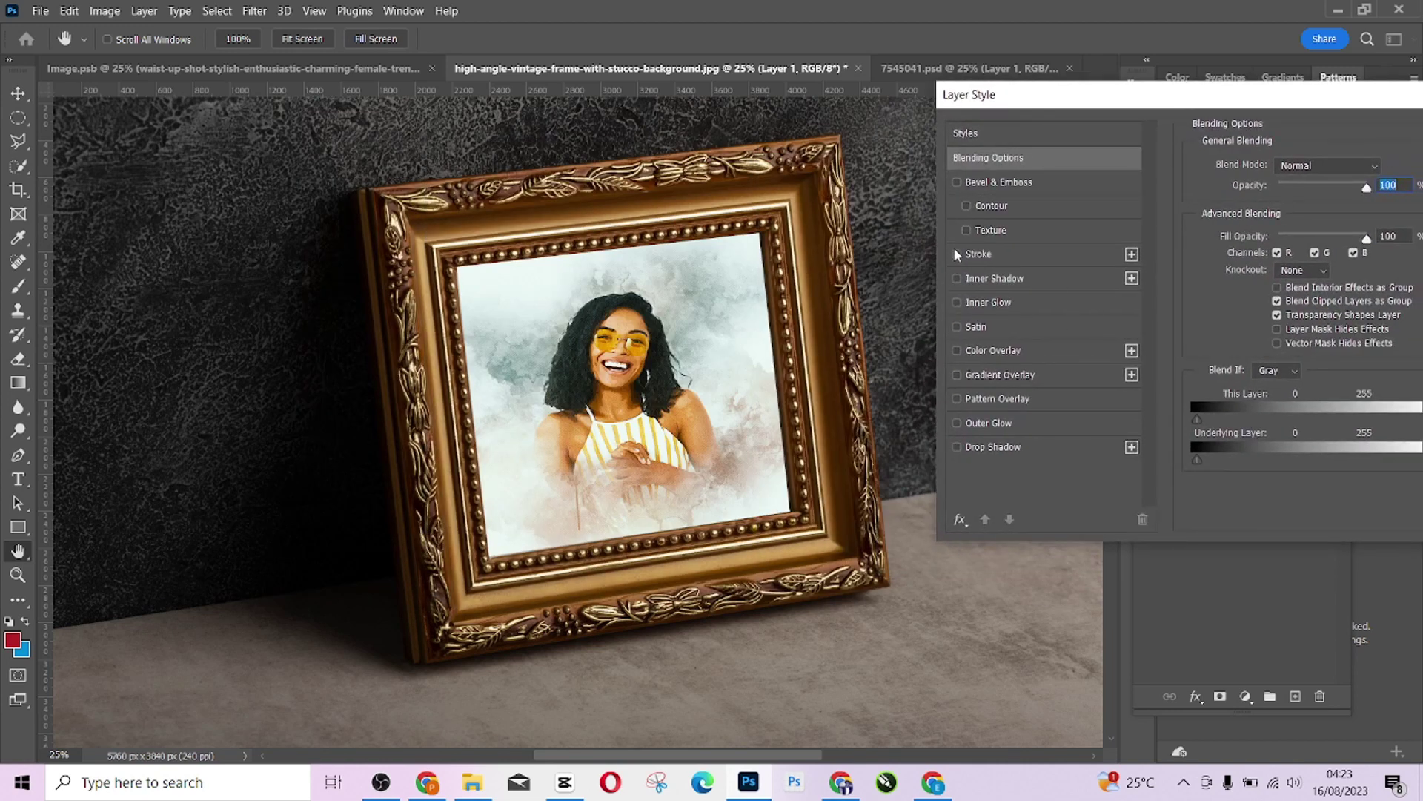
click(956, 278)
click(956, 278)
click(956, 279)
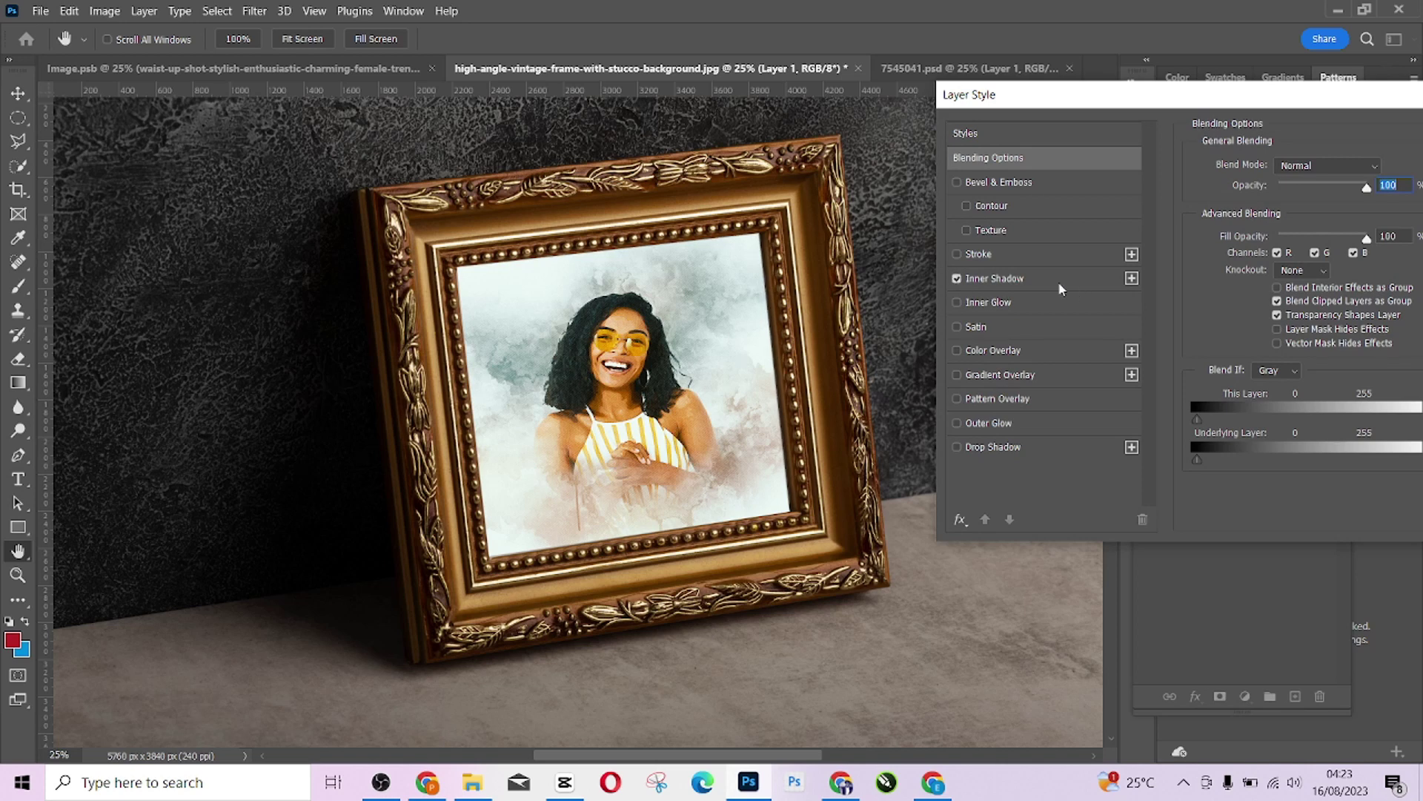
click(1059, 280)
Step: Set the inner shadow to 67% opacity, 4 px distance, 6% choke and 73 px size
click(1321, 192)
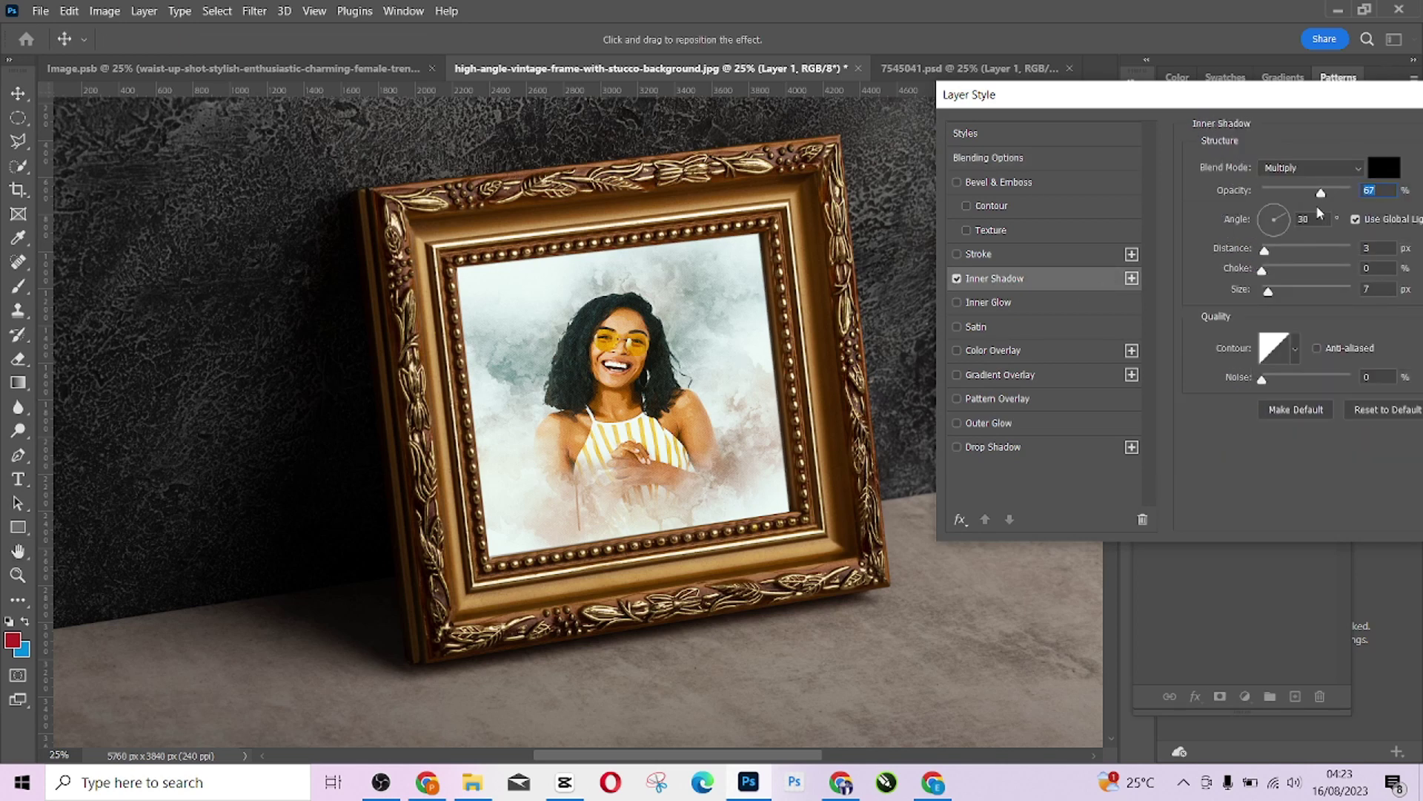
click(1282, 251)
drag(1283, 253, 1294, 297)
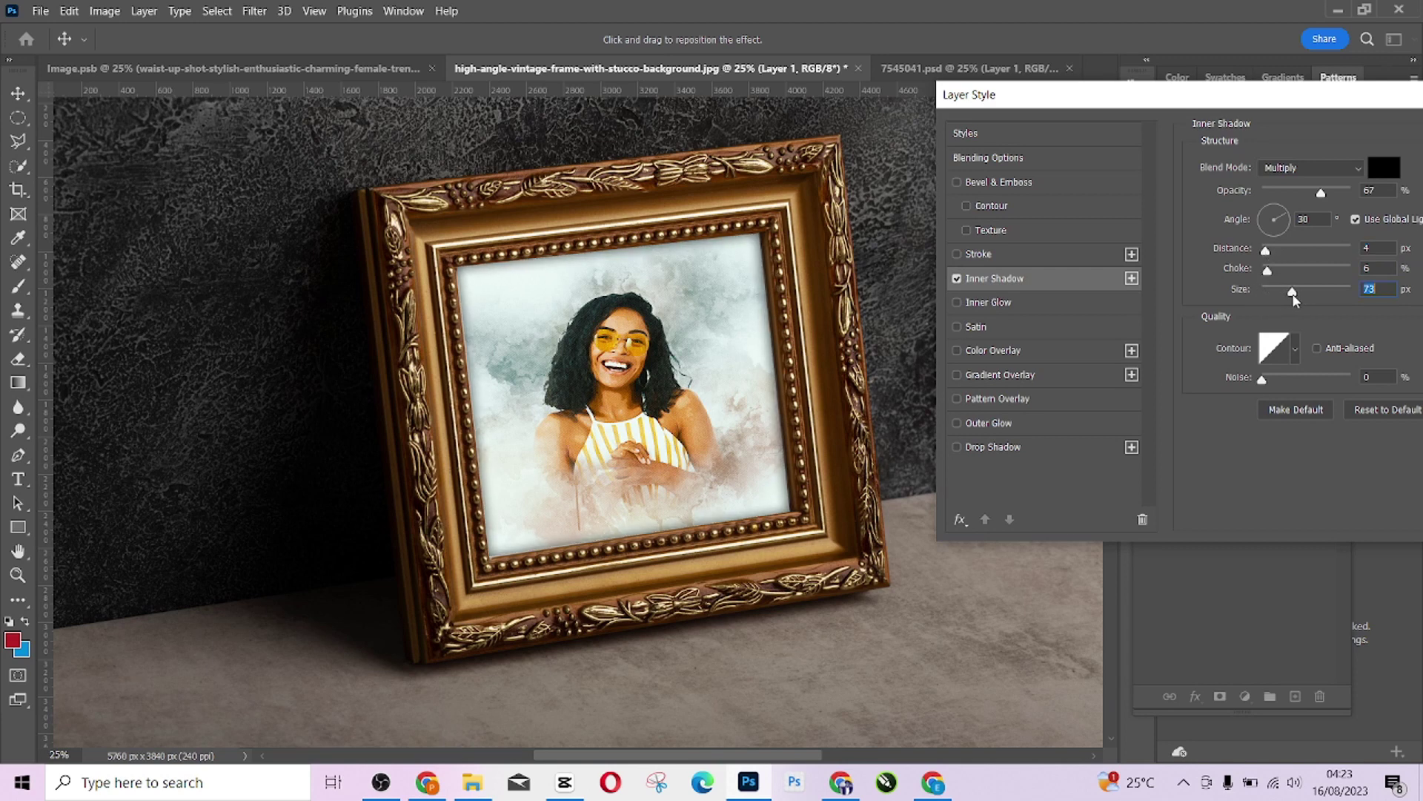
Step: Compare the framed portrait with and without the inner shadow, and apply the layer style with the effect on
click(956, 279)
click(956, 279)
click(956, 279)
click(957, 279)
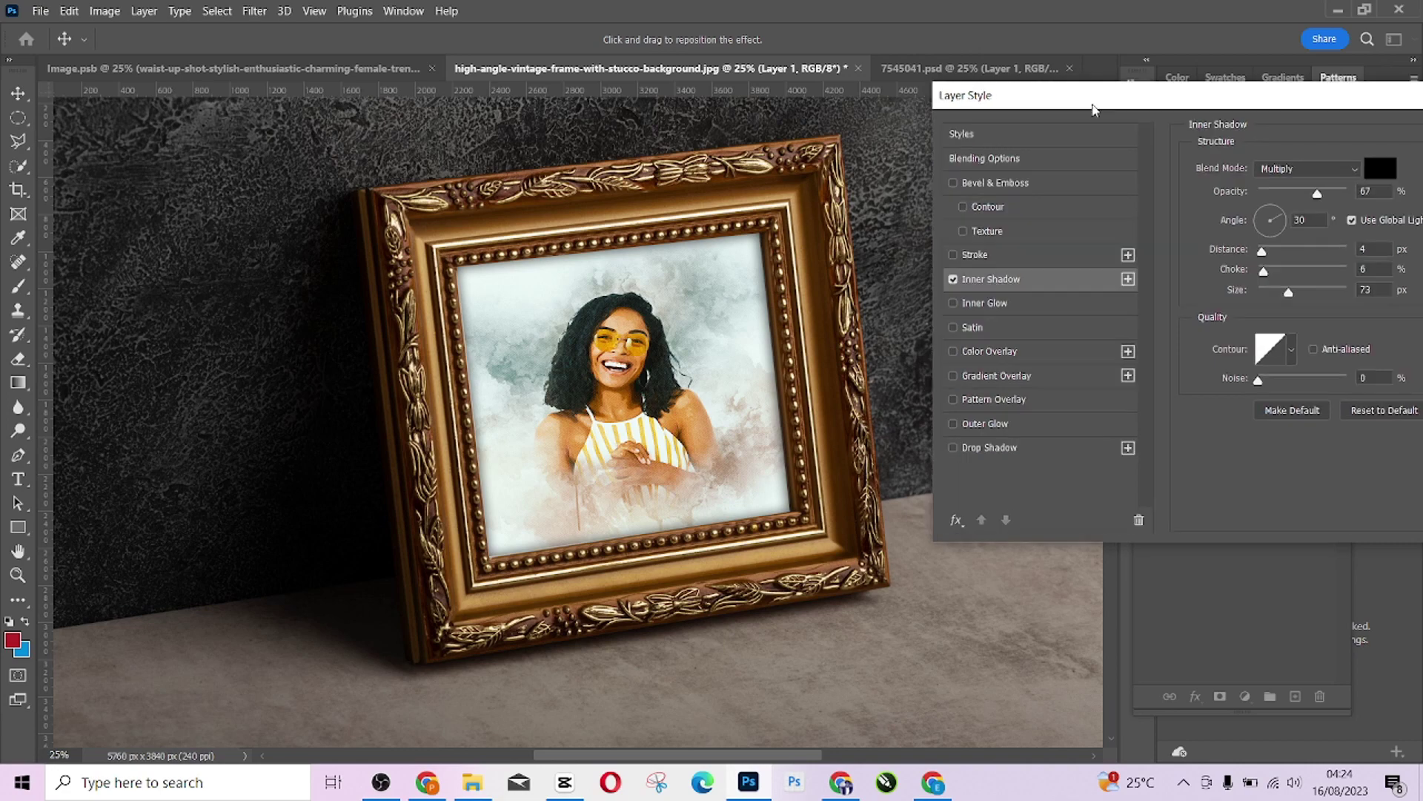
drag(1109, 106, 452, 267)
click(917, 296)
Step: Deselect the portrait layer and review the whole frame mockup
scroll(919, 301, down, 4)
click(940, 377)
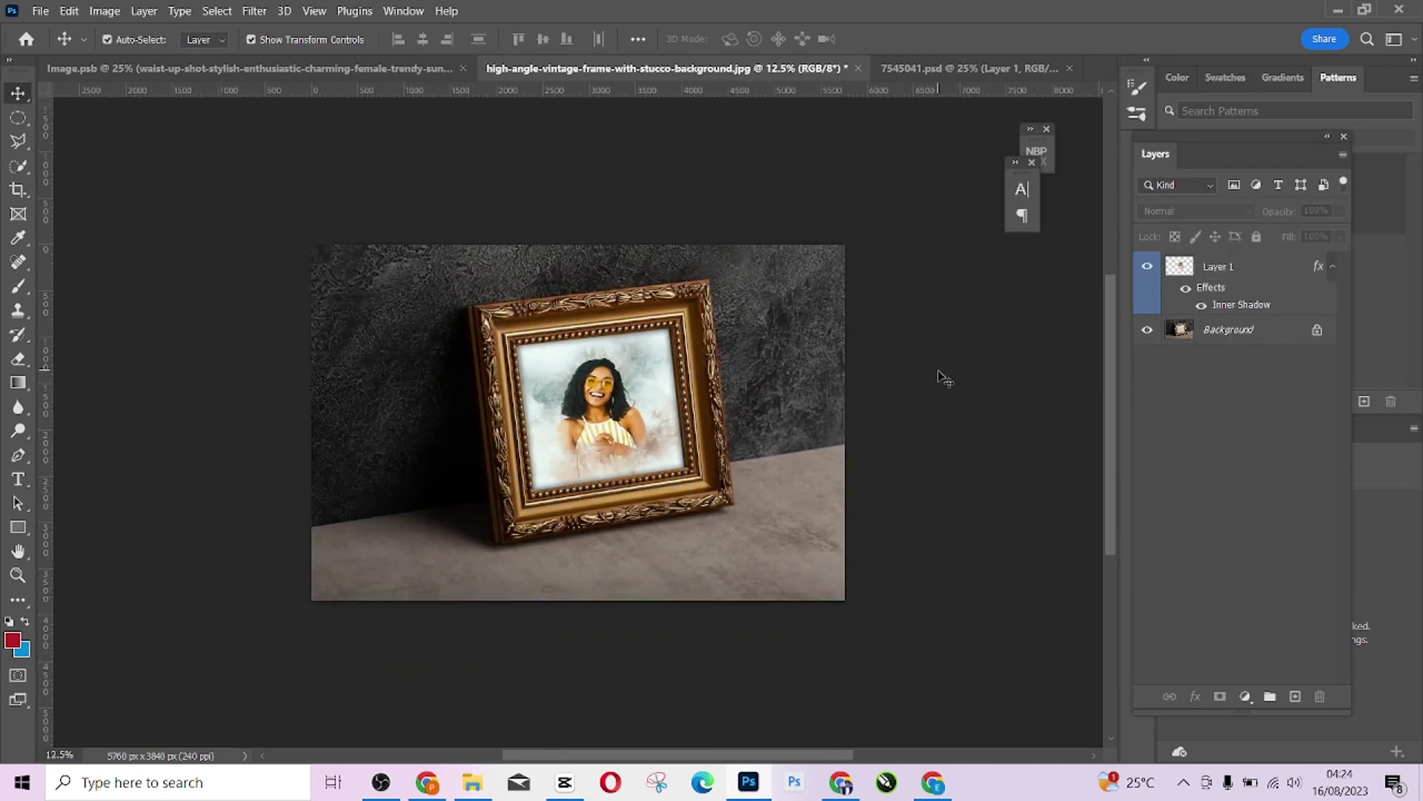
key(ctrl+plus)
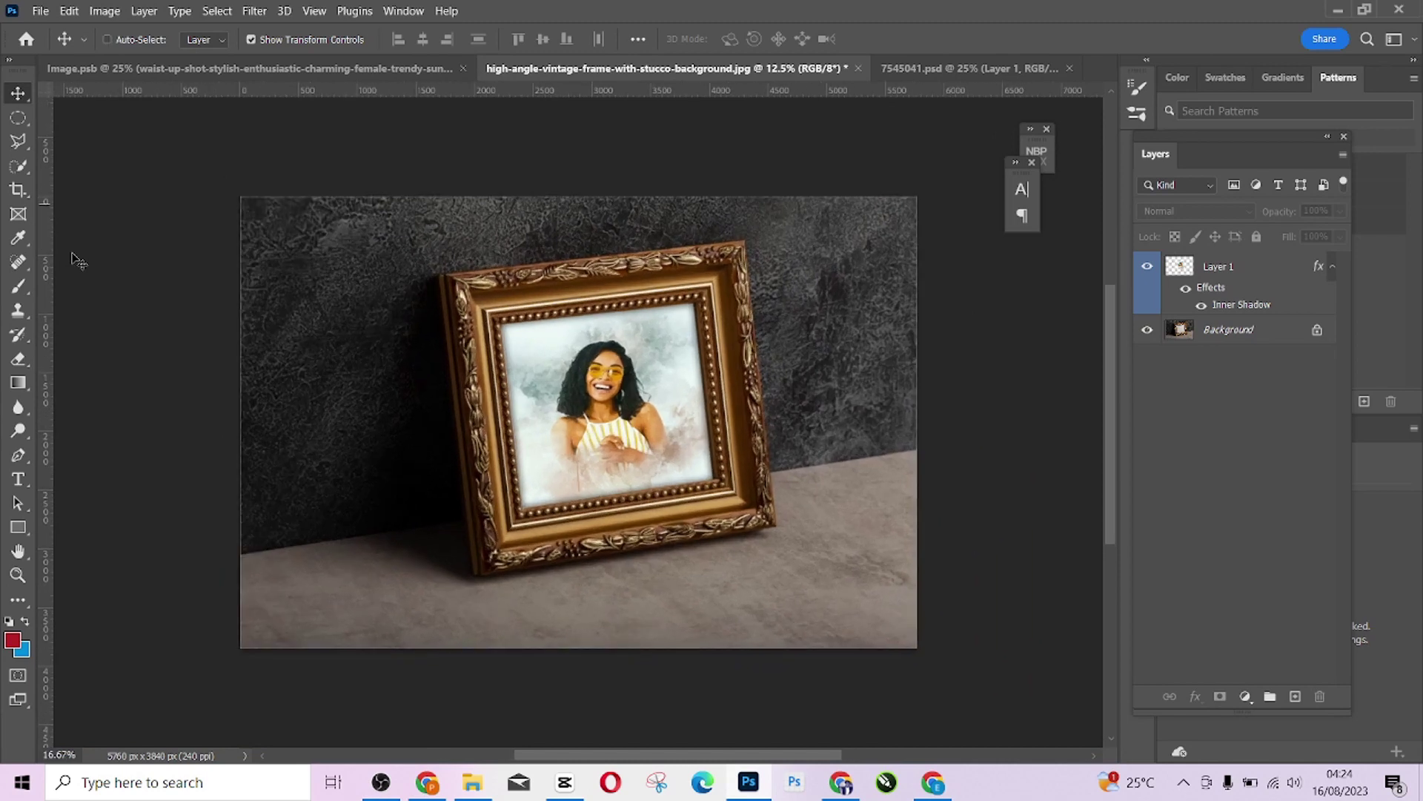
key(ctrl+minus)
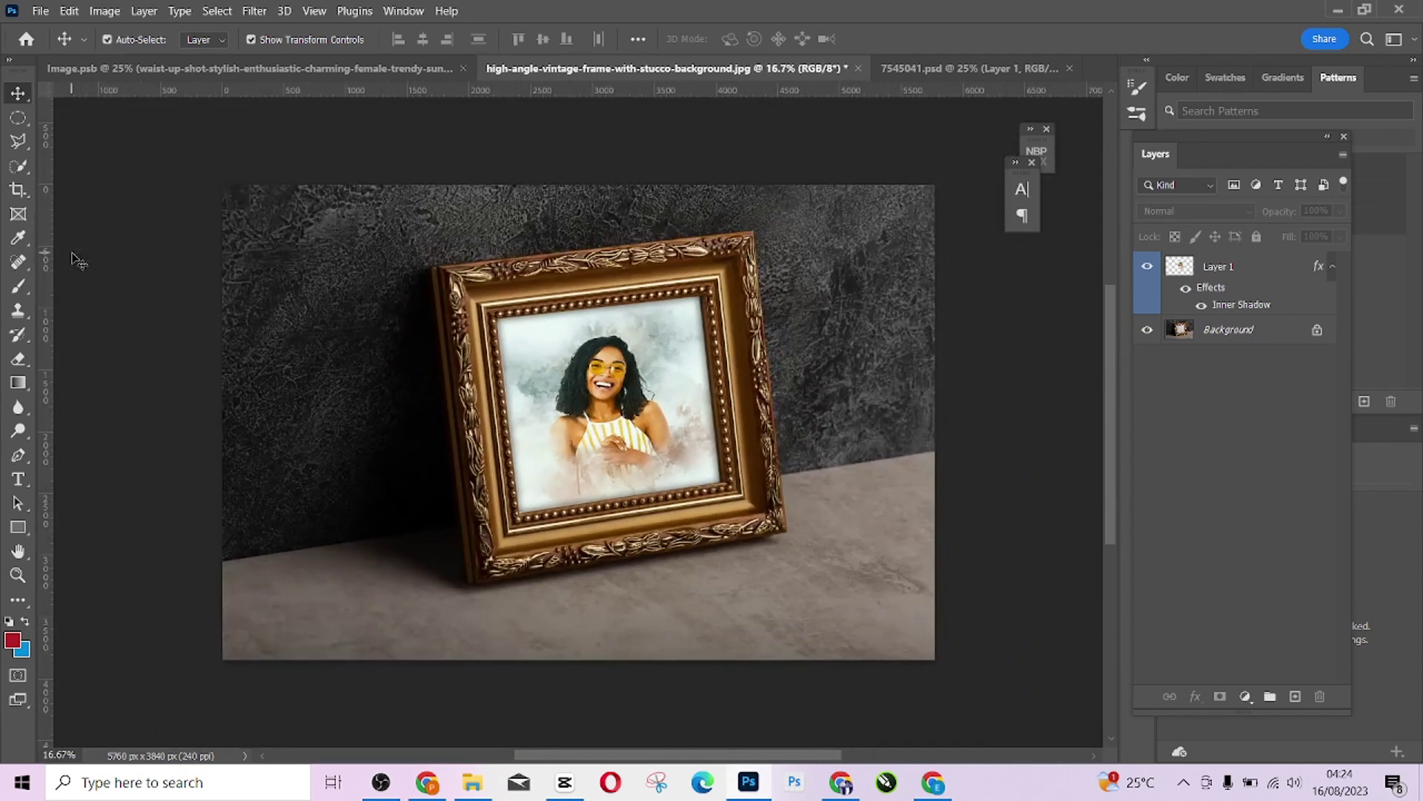